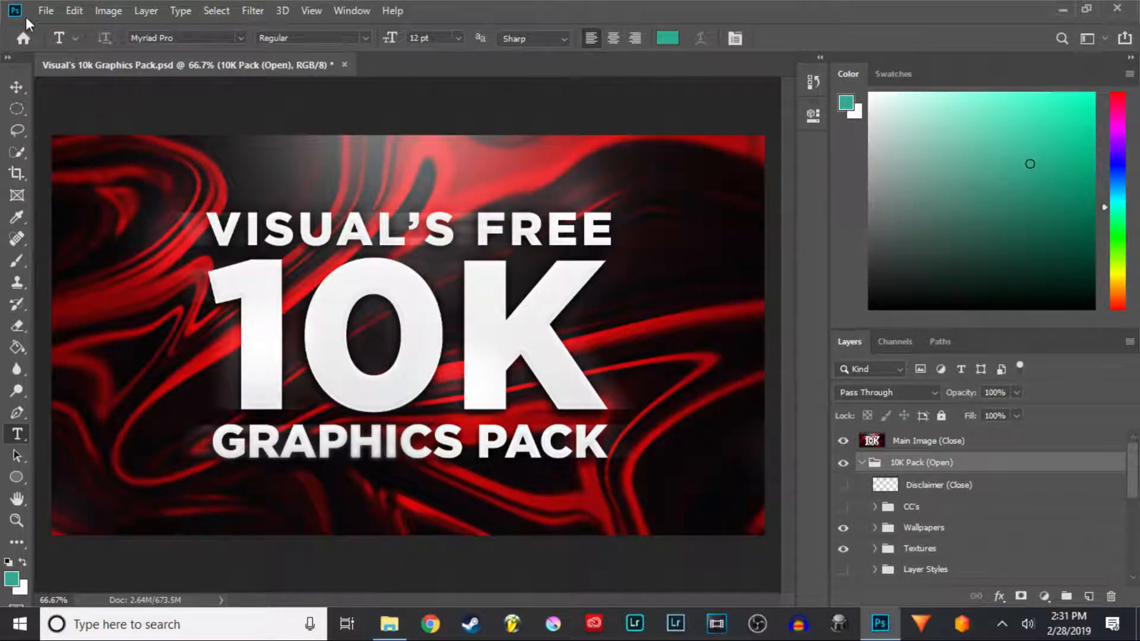
- Create a new 1280 x 720 px document at 300 ppi with a white background
click(49, 12)
click(61, 28)
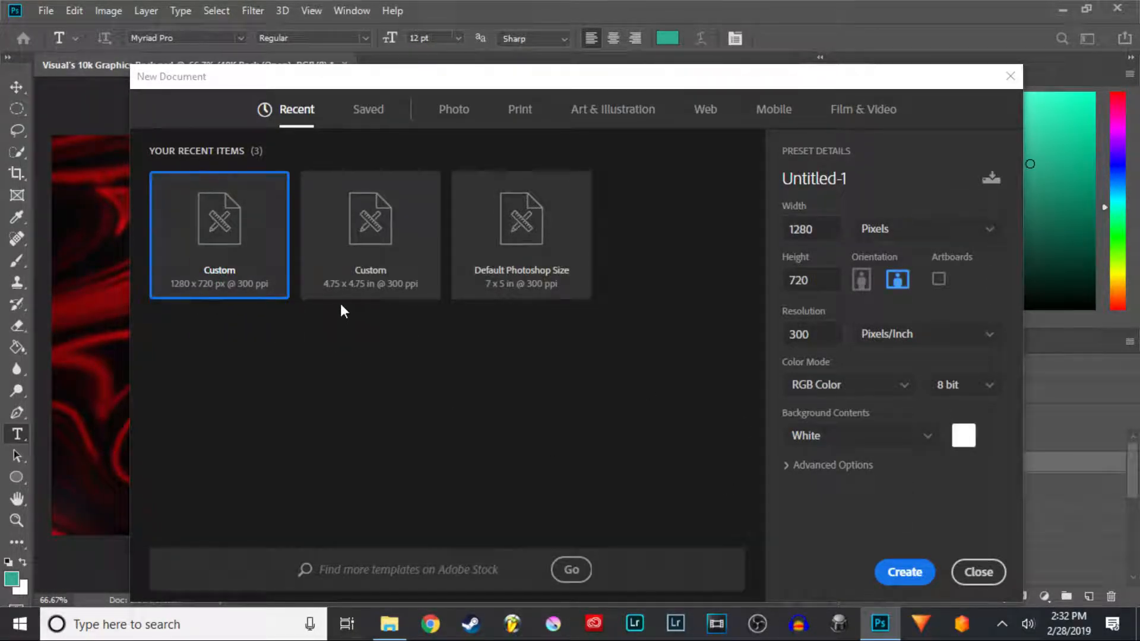
click(907, 573)
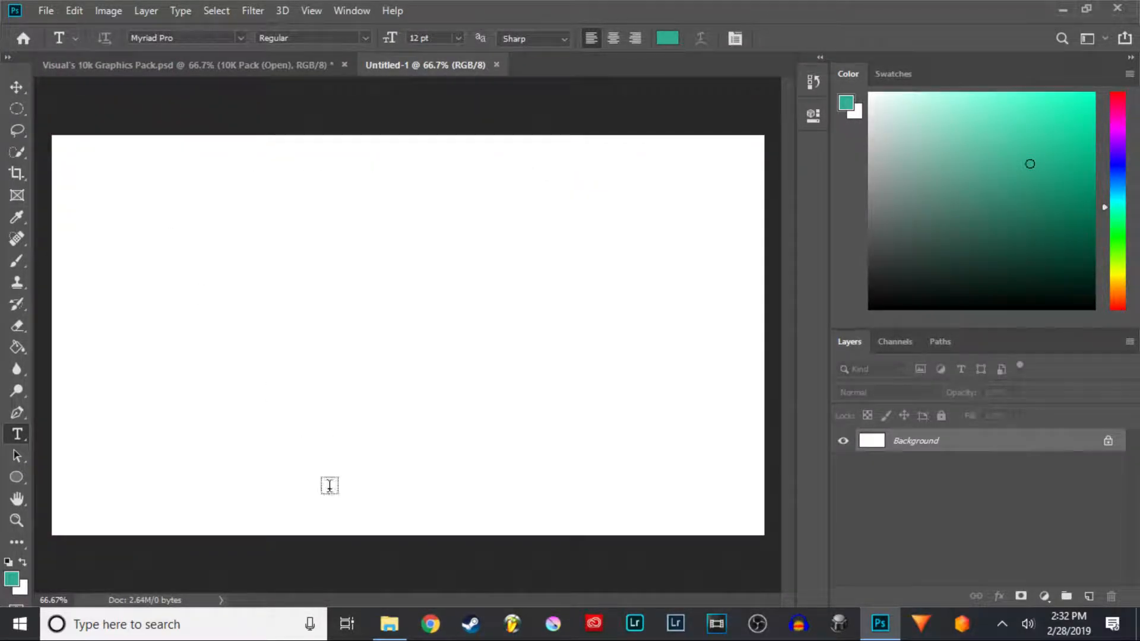
- Place the Apex6 image from the Apex skins folder into the new document and commit the placement
click(389, 623)
scroll(546, 199, up, 3)
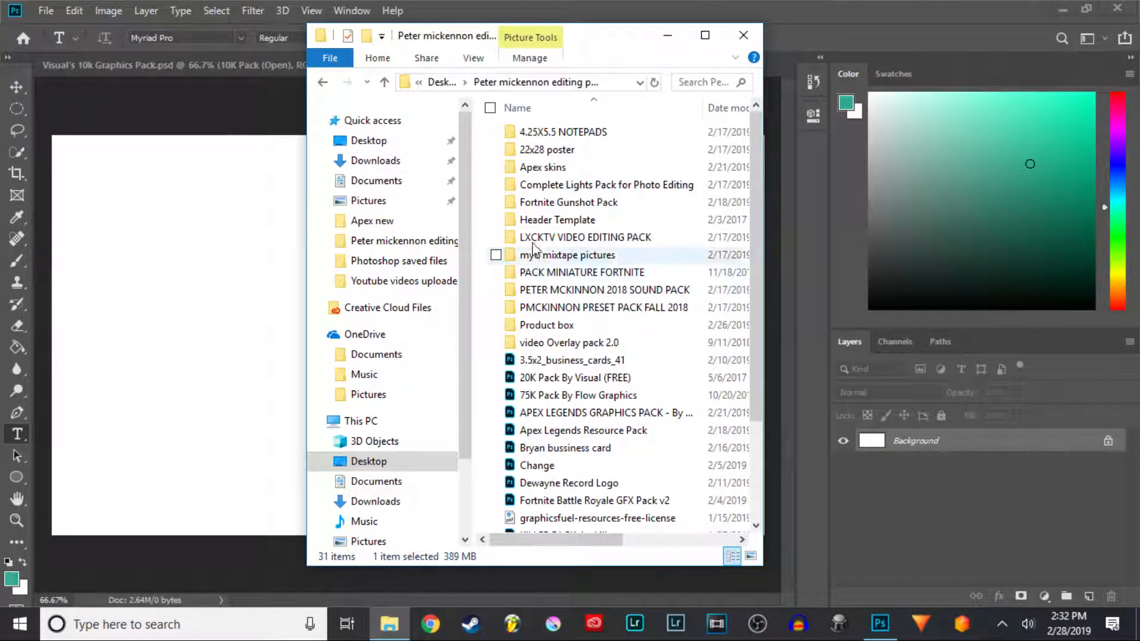
double_click(522, 168)
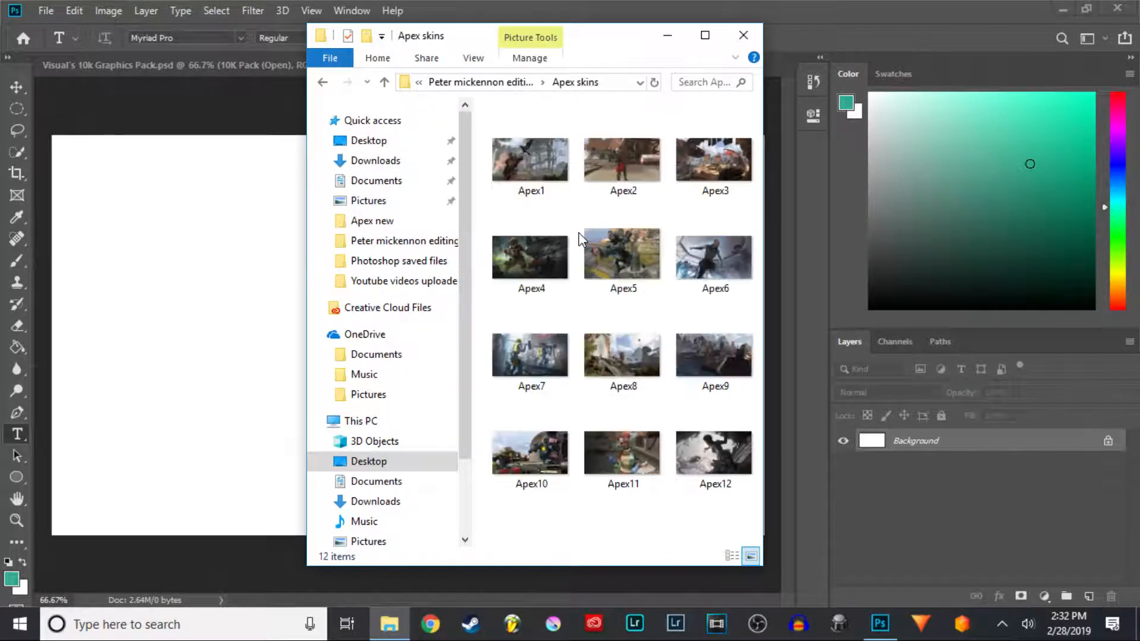
click(706, 270)
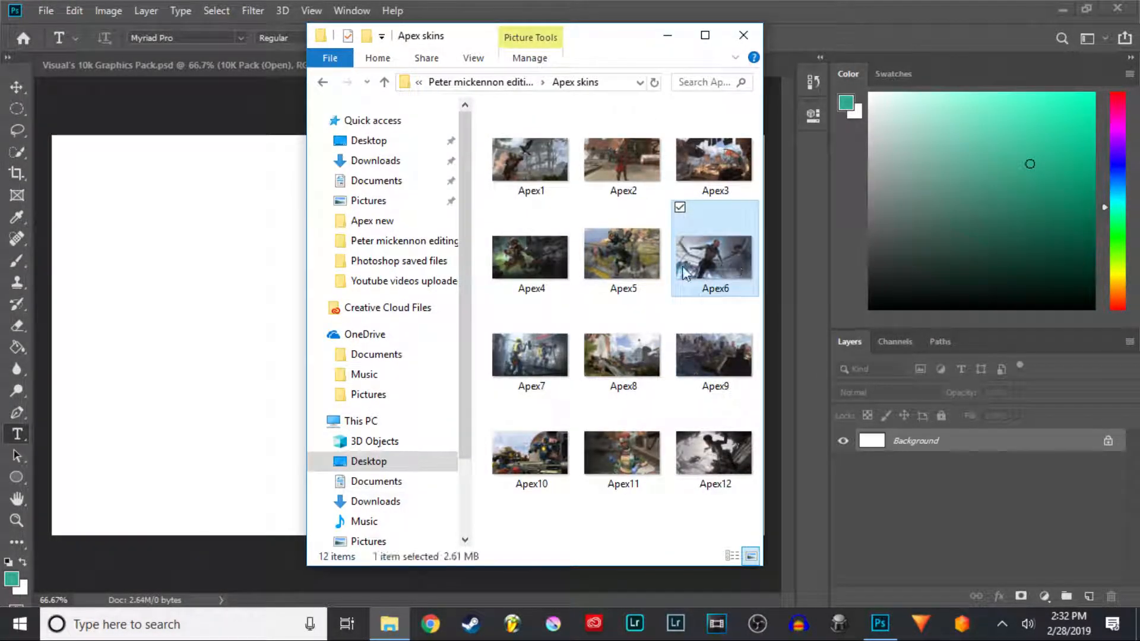
click(230, 286)
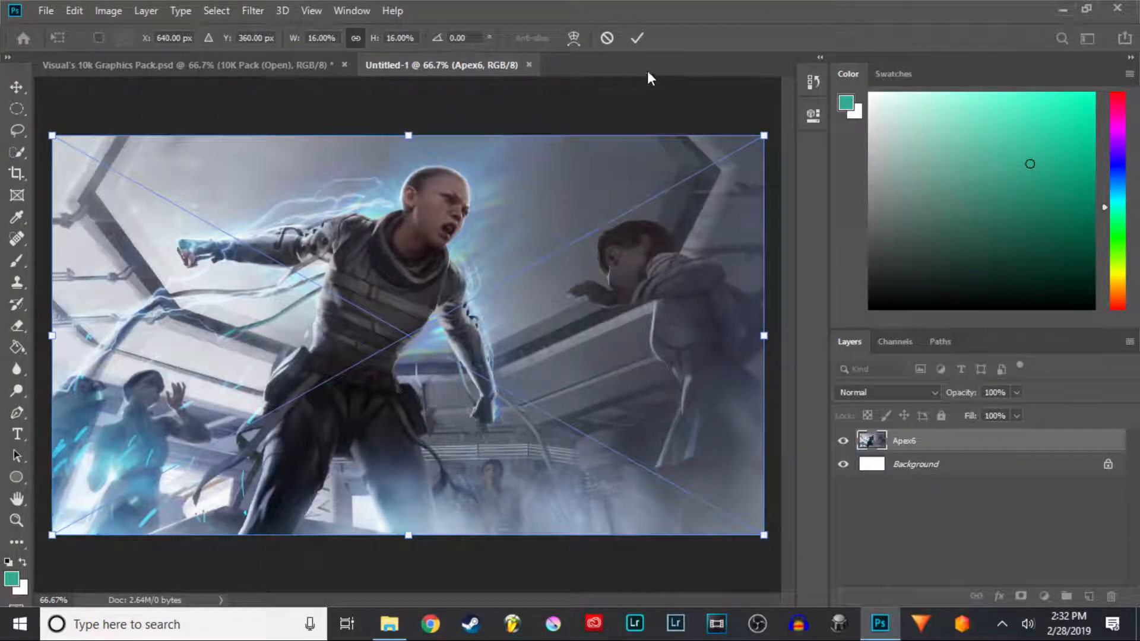
click(637, 38)
key(t)
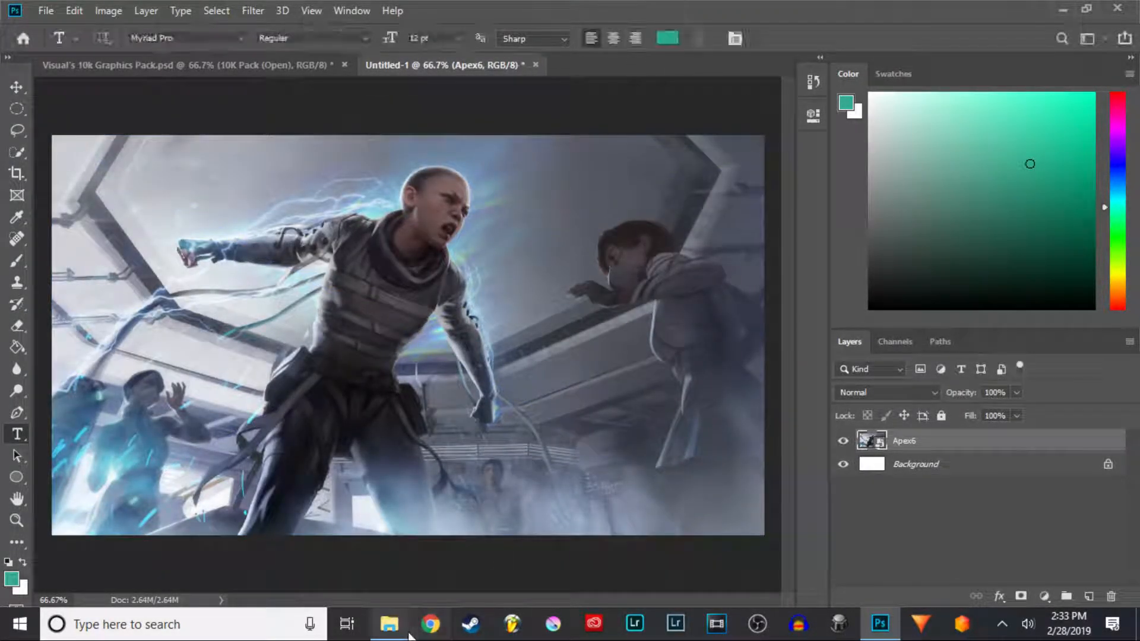
- Unlock the white Background layer and delete it
mouse_move(394, 632)
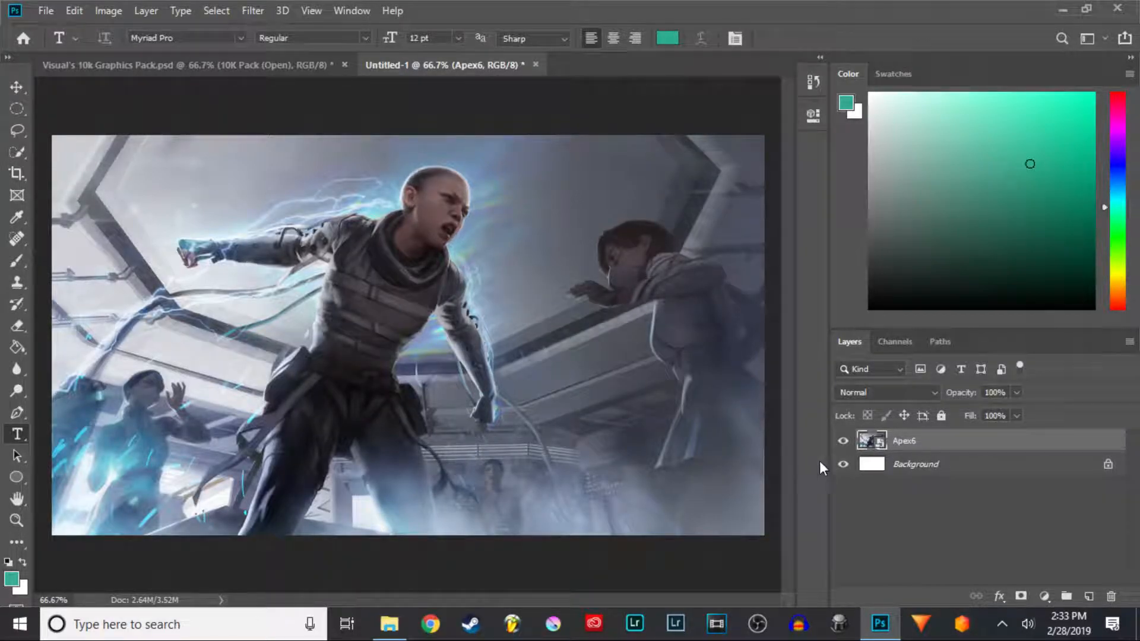
click(1106, 464)
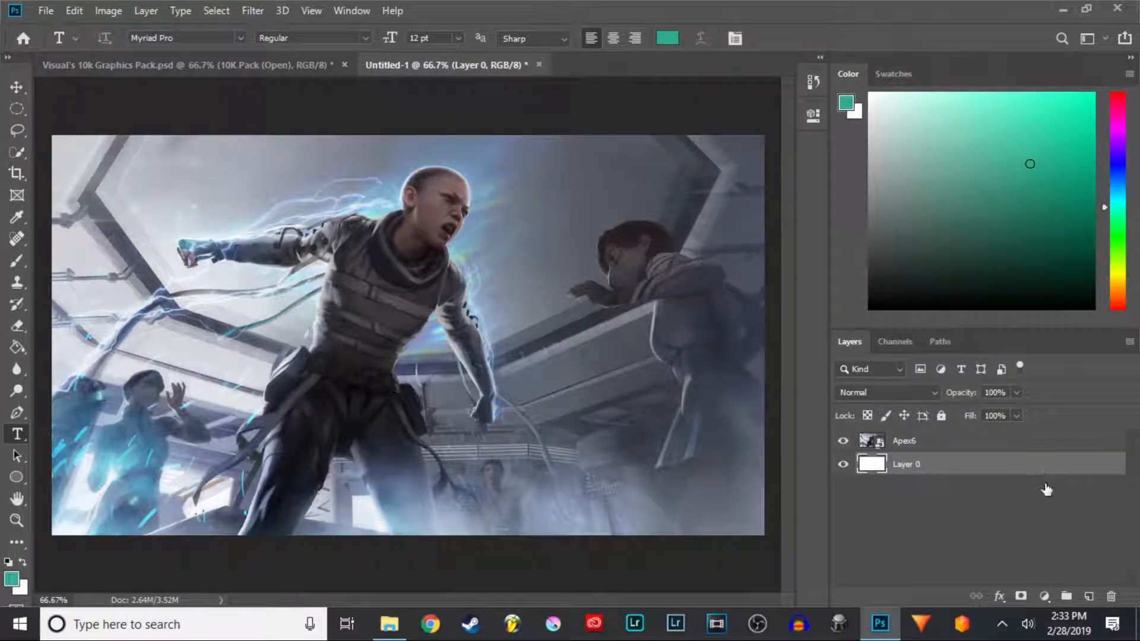
key(Delete)
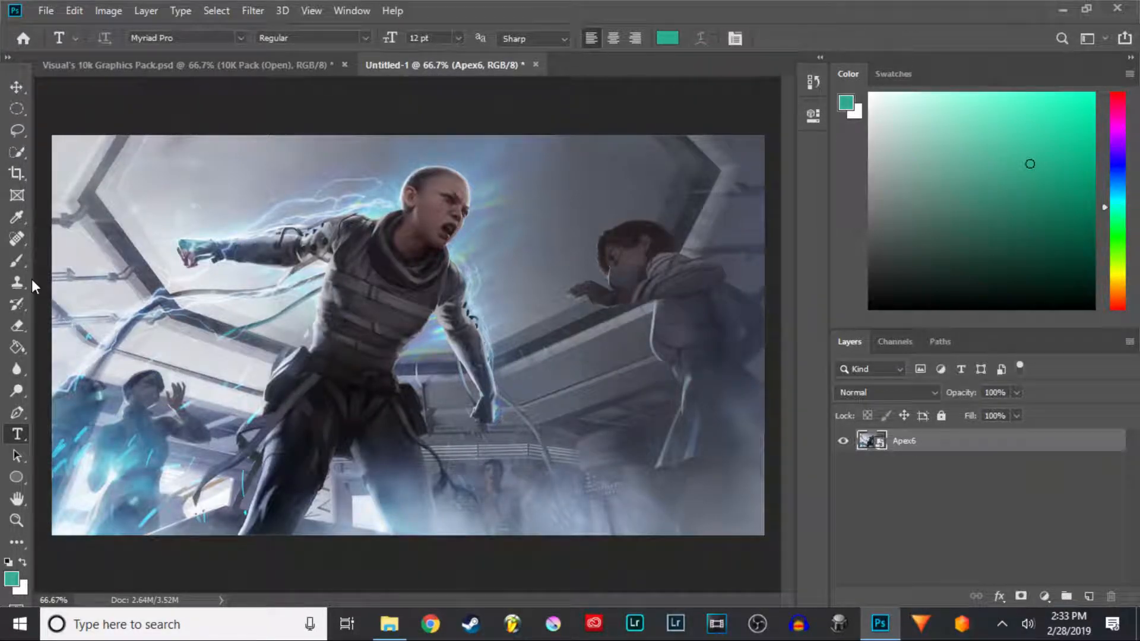
- Switch to the Blur tool and rasterize the Apex6 smart object layer
click(24, 368)
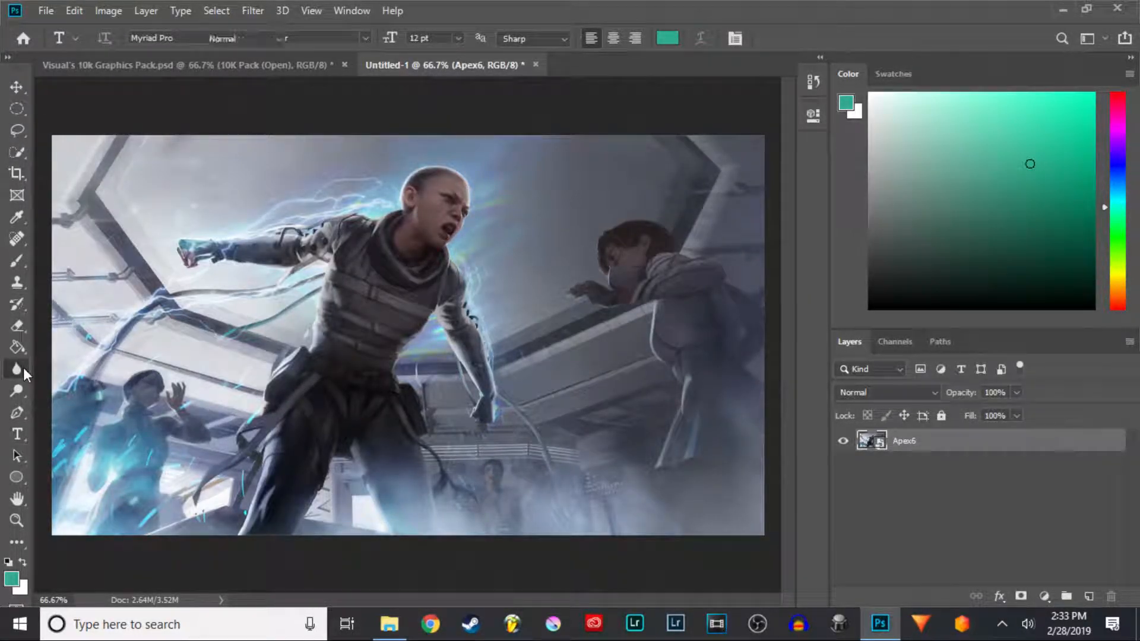
click(70, 369)
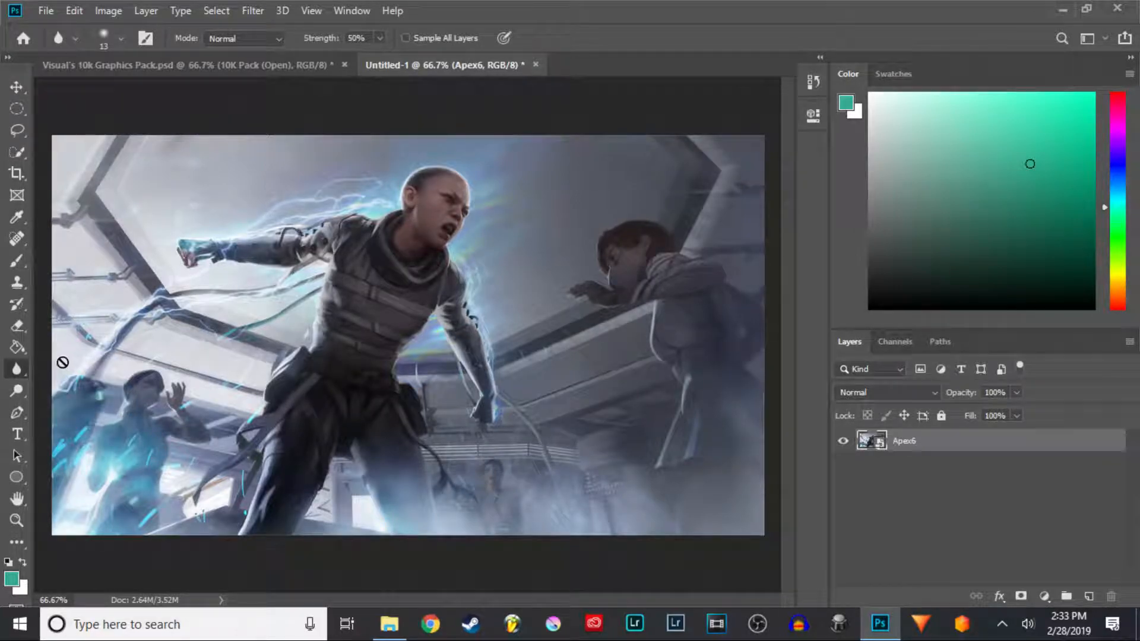
click(257, 256)
click(561, 260)
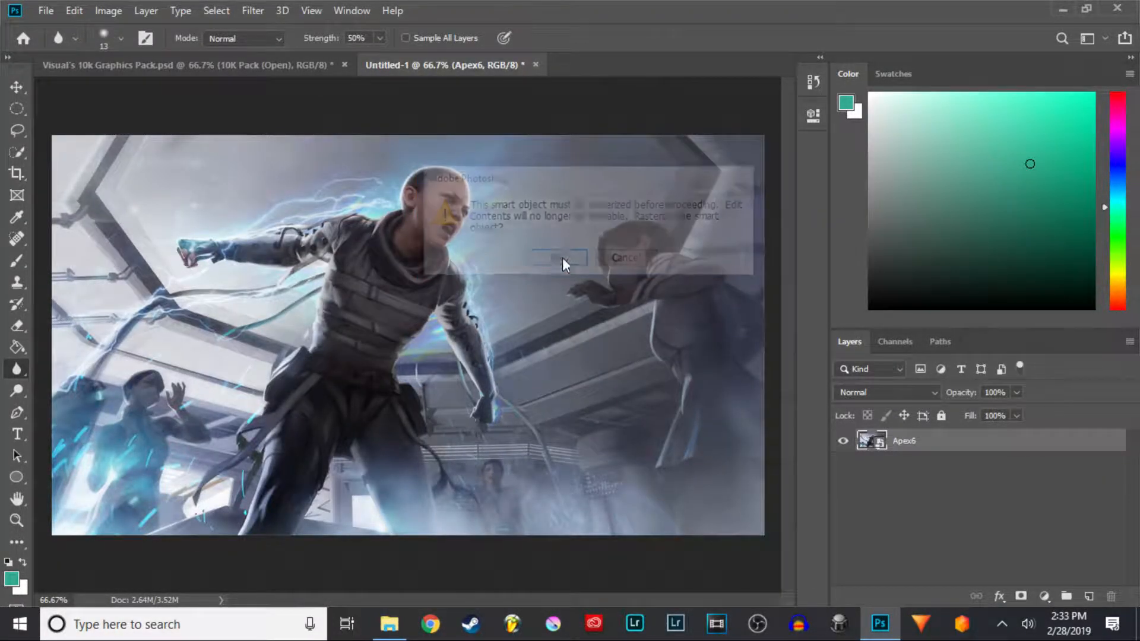
- Set the Blur brush size to 338 px and blur across the whole image
click(121, 38)
drag(133, 83, 155, 89)
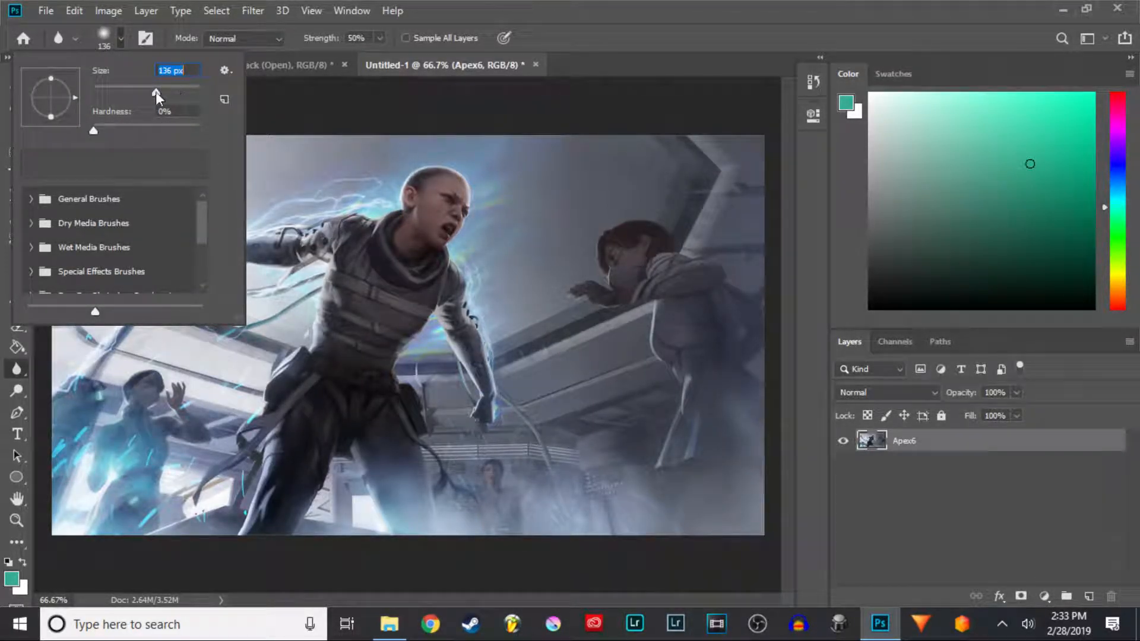
drag(176, 94, 180, 93)
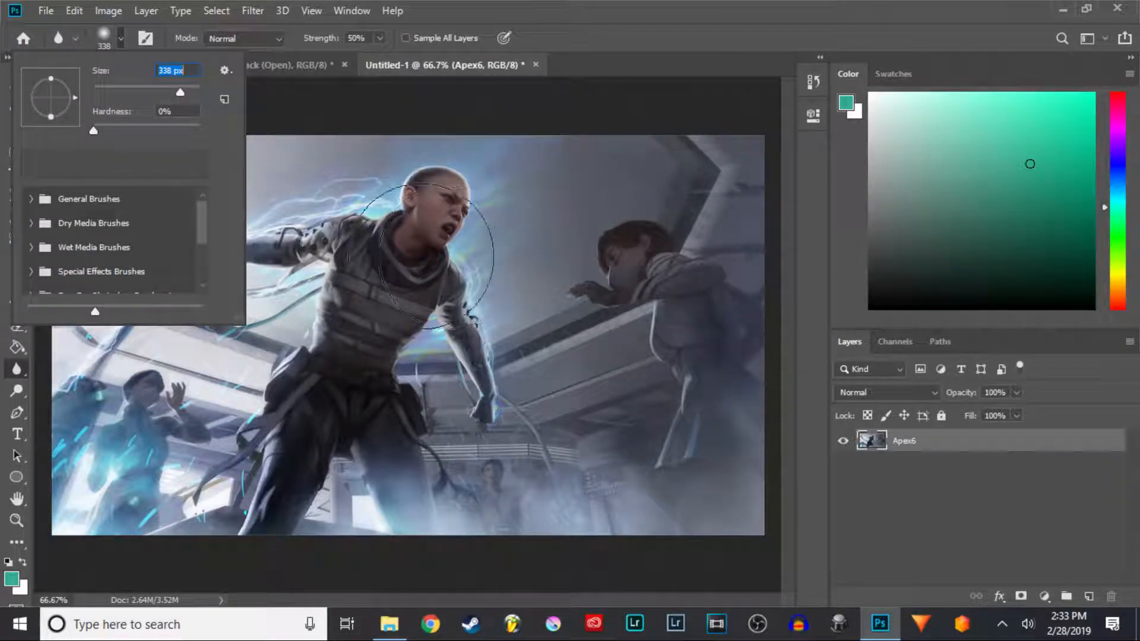
click(424, 224)
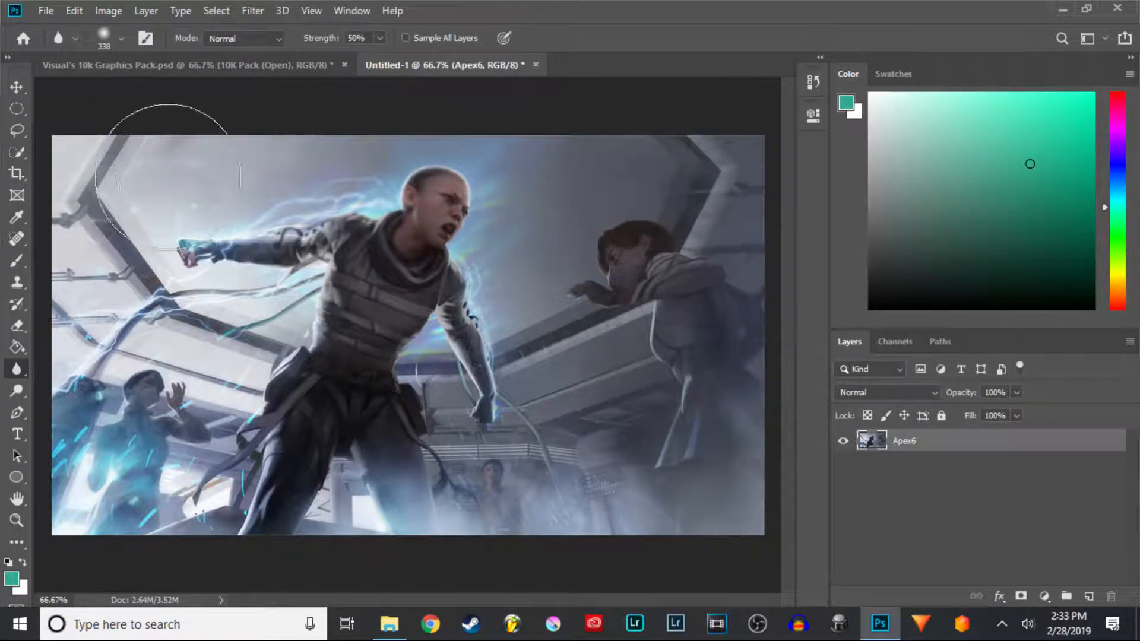
mouse_move(85, 162)
mouse_down()
mouse_move(81, 468)
mouse_move(189, 516)
mouse_move(134, 512)
mouse_move(569, 489)
mouse_move(611, 505)
mouse_move(667, 431)
mouse_move(697, 531)
mouse_move(683, 291)
mouse_move(657, 483)
mouse_move(731, 229)
mouse_move(686, 370)
mouse_move(659, 162)
mouse_move(652, 306)
mouse_move(513, 430)
mouse_move(328, 269)
mouse_move(158, 223)
mouse_move(81, 223)
mouse_move(189, 193)
mouse_move(189, 167)
mouse_move(228, 152)
mouse_move(207, 162)
mouse_move(306, 216)
mouse_move(11, 270)
mouse_move(97, 319)
mouse_move(537, 340)
mouse_move(437, 353)
mouse_move(408, 398)
mouse_move(190, 357)
mouse_move(127, 402)
mouse_move(171, 336)
mouse_move(357, 370)
mouse_move(235, 452)
mouse_move(163, 473)
mouse_move(172, 377)
mouse_move(497, 381)
mouse_move(576, 431)
mouse_move(557, 382)
mouse_move(257, 305)
mouse_move(193, 278)
mouse_move(88, 278)
mouse_move(170, 391)
mouse_move(161, 452)
mouse_move(139, 458)
mouse_move(187, 482)
mouse_move(126, 479)
mouse_move(163, 490)
mouse_move(215, 491)
mouse_move(176, 429)
mouse_move(325, 427)
mouse_move(474, 365)
mouse_move(442, 306)
mouse_move(257, 302)
mouse_move(348, 245)
mouse_move(488, 234)
mouse_move(572, 198)
mouse_move(469, 276)
mouse_move(527, 274)
mouse_move(623, 305)
mouse_move(764, 293)
mouse_move(373, 323)
mouse_move(691, 279)
mouse_move(687, 242)
mouse_move(671, 283)
mouse_move(781, 433)
mouse_move(737, 397)
mouse_move(687, 424)
mouse_move(627, 290)
mouse_up()
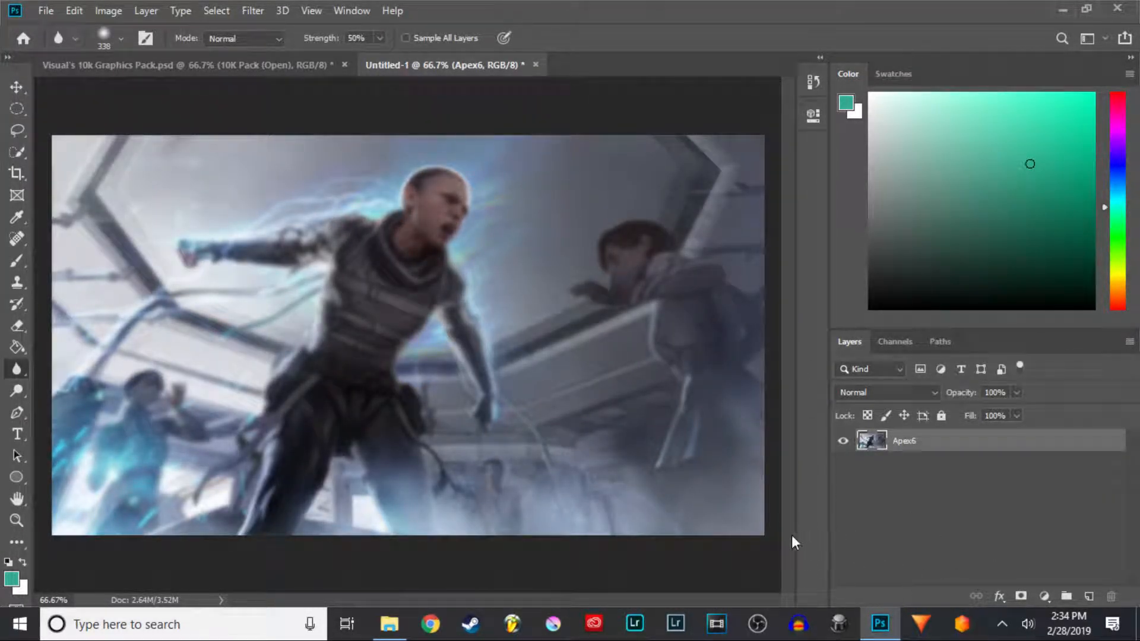
- Add a new empty layer, switch to the Brush tool, and pick a magenta foreground color
click(1088, 597)
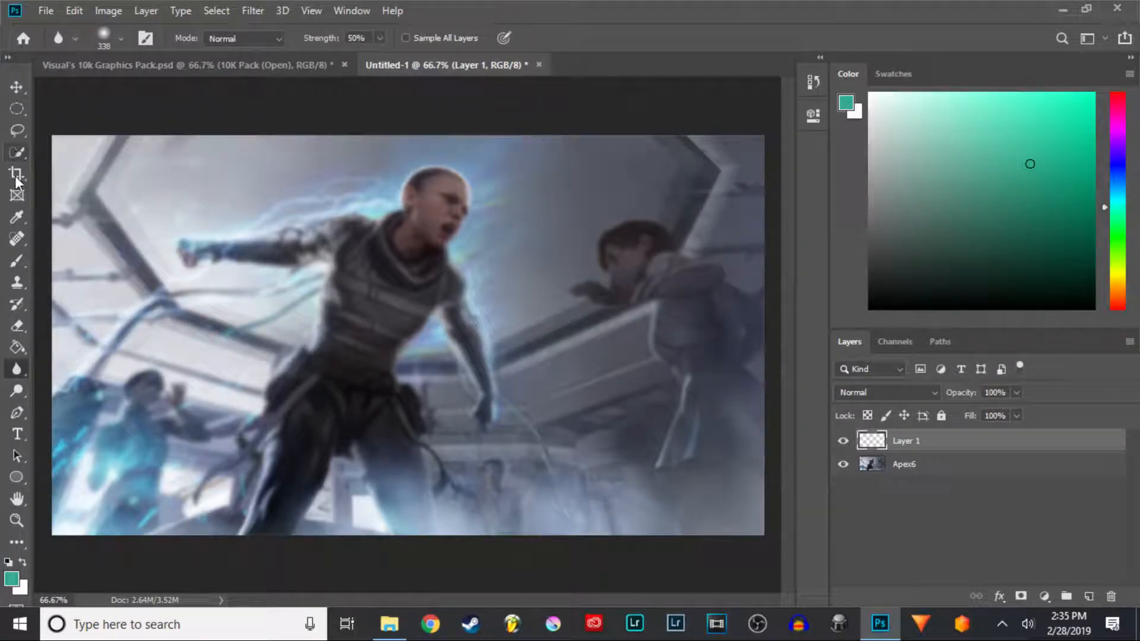
click(18, 259)
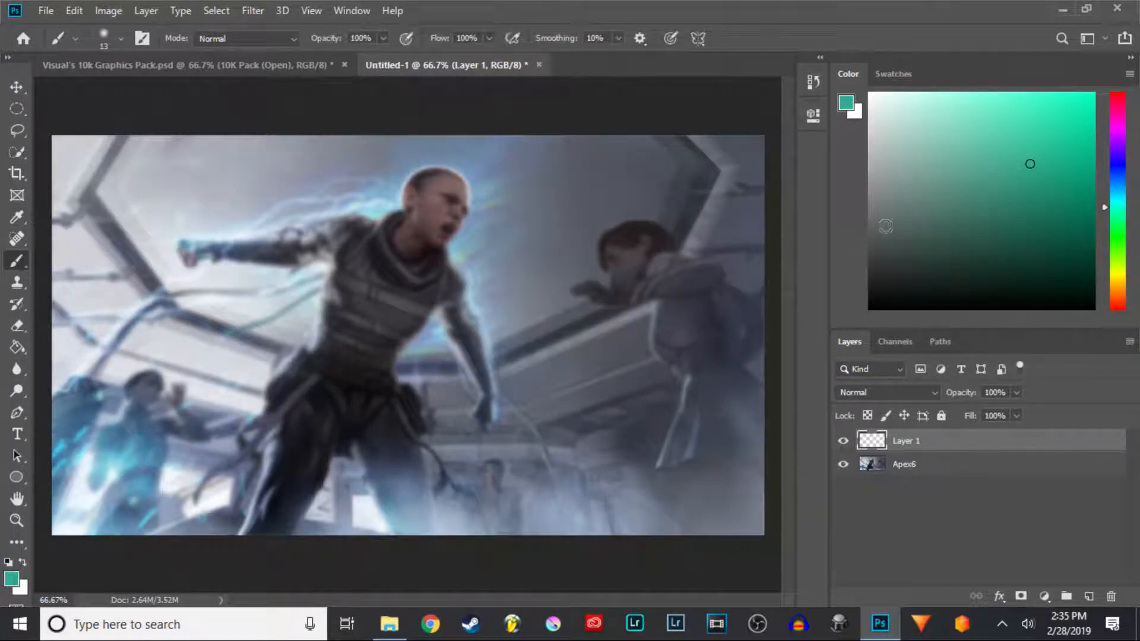
click(1116, 130)
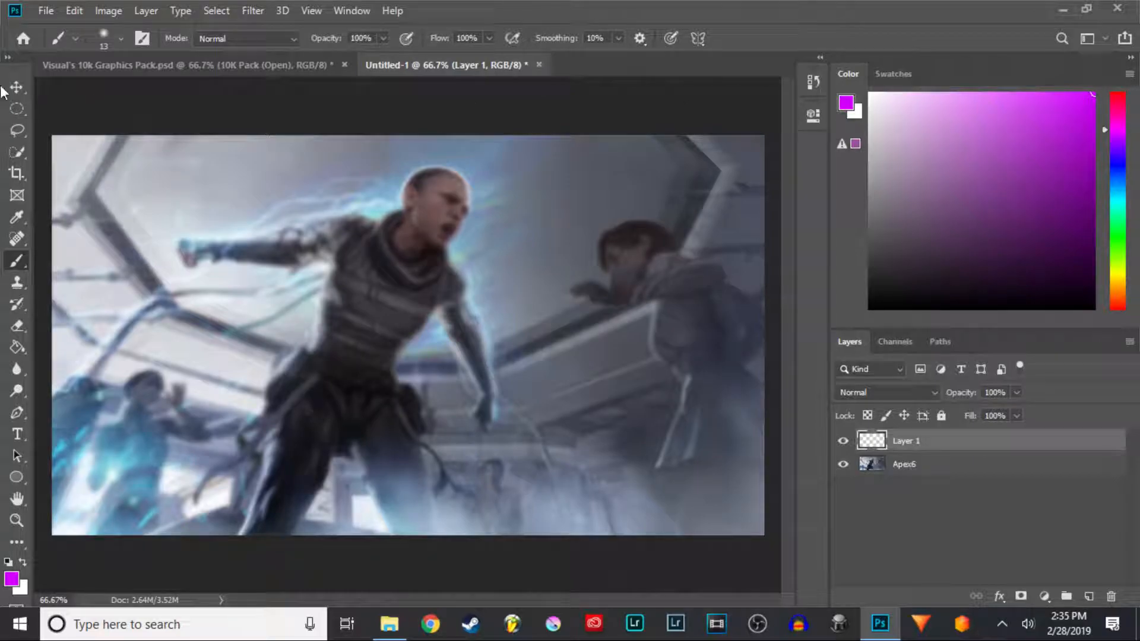
- Set the brush size to 322 px and paint magenta around the edges of the image on the new layer
click(121, 39)
drag(132, 90, 159, 92)
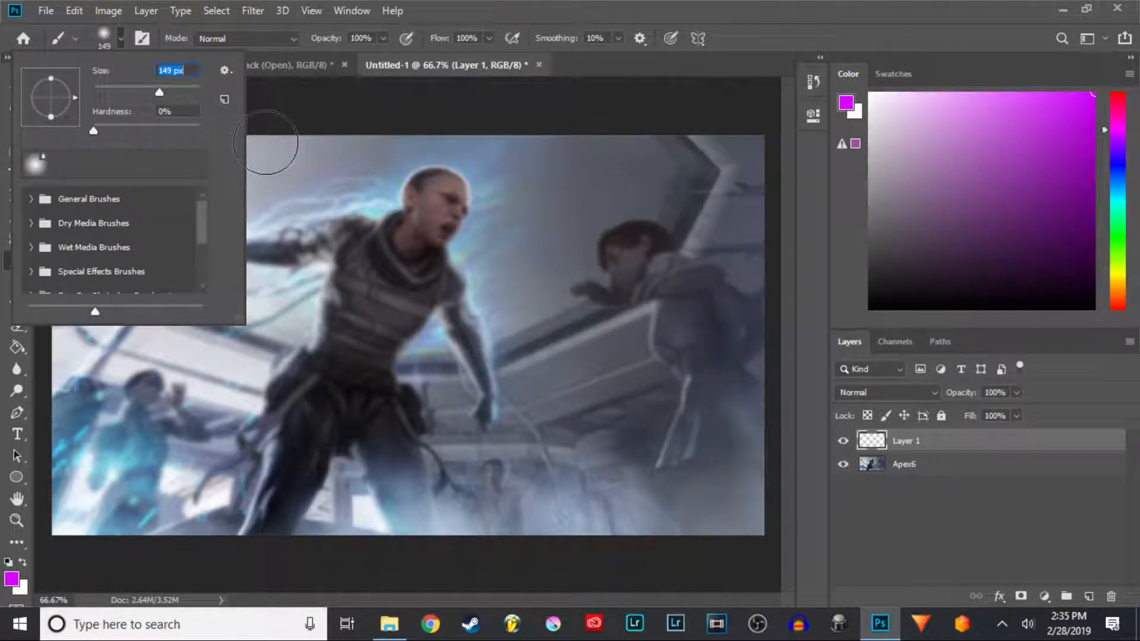
drag(179, 94, 179, 94)
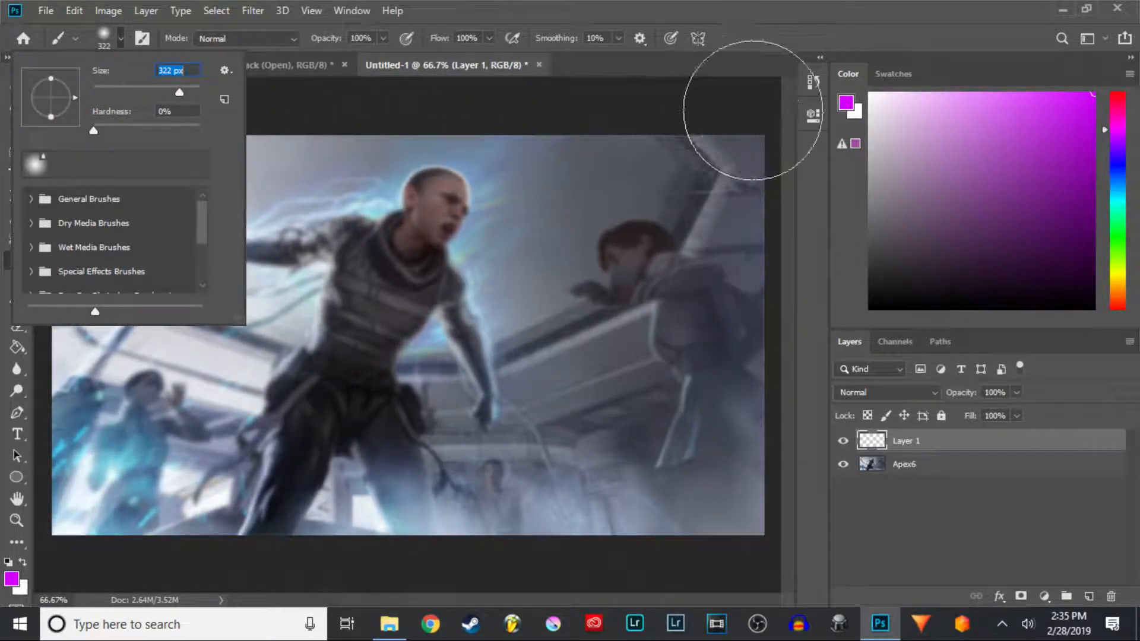
click(879, 17)
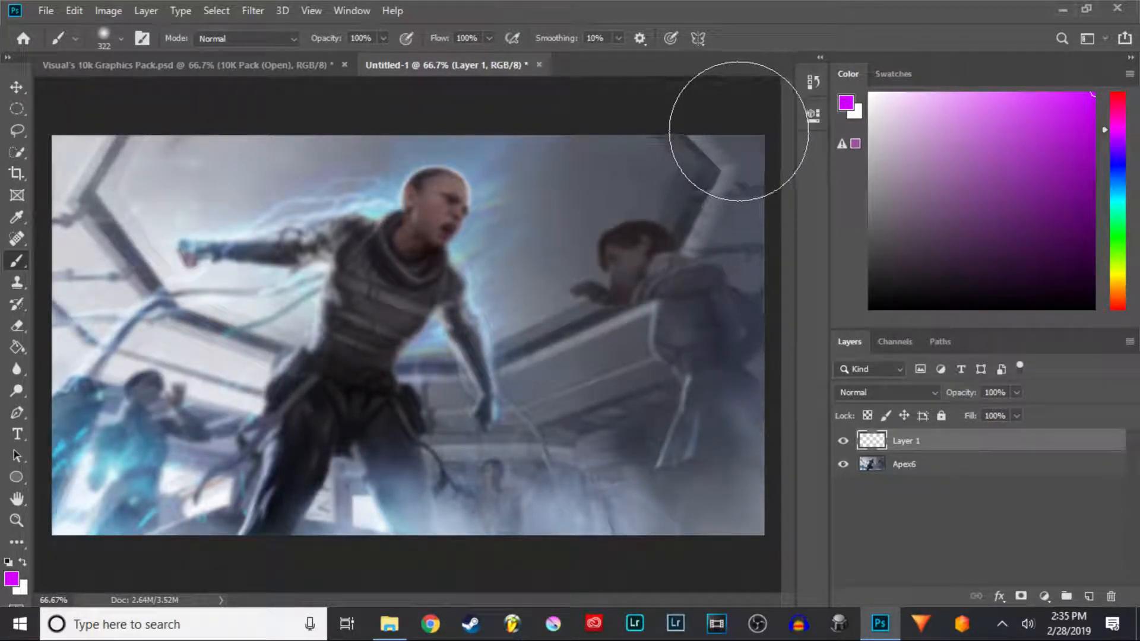
key(ctrl+minus)
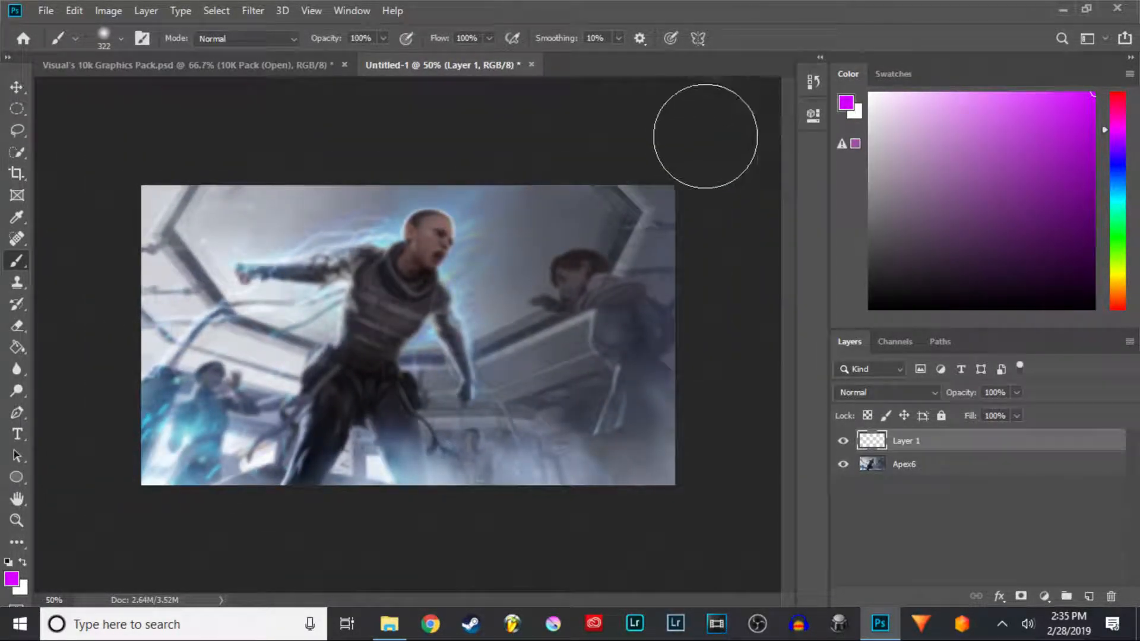
mouse_move(706, 166)
mouse_down()
mouse_move(583, 157)
mouse_move(125, 175)
mouse_move(141, 161)
mouse_move(127, 209)
mouse_move(141, 310)
mouse_move(128, 421)
mouse_move(137, 516)
mouse_move(156, 495)
mouse_move(423, 501)
mouse_move(728, 490)
mouse_move(682, 498)
mouse_move(667, 153)
mouse_up()
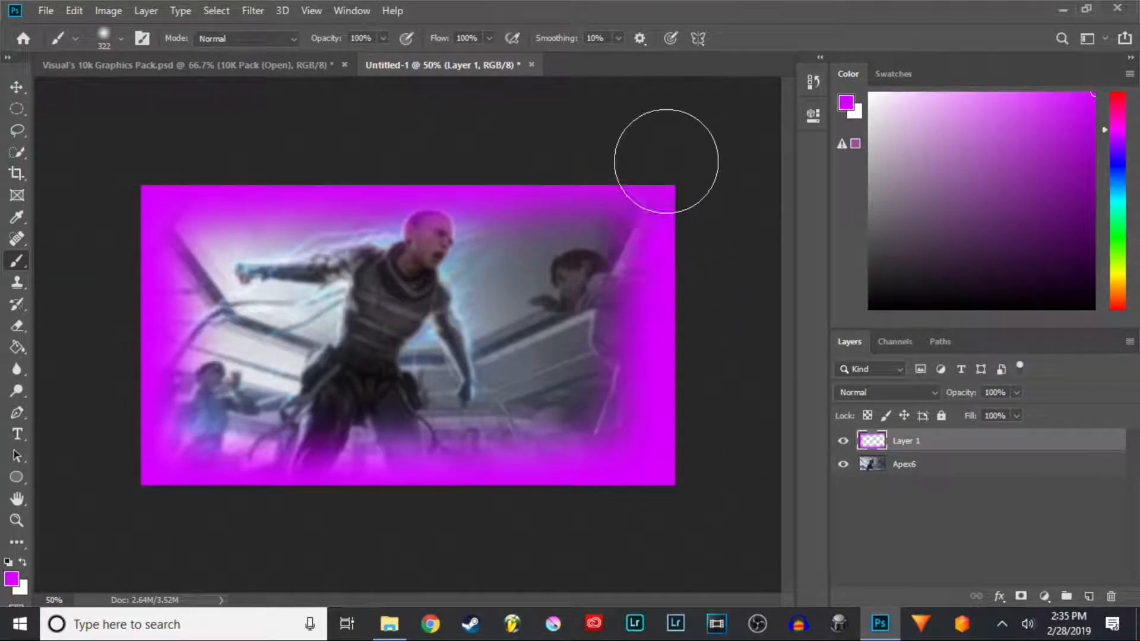
- Reduce the brush size to about 146 px and paint magenta across the middle of the image
click(121, 38)
drag(155, 86, 150, 85)
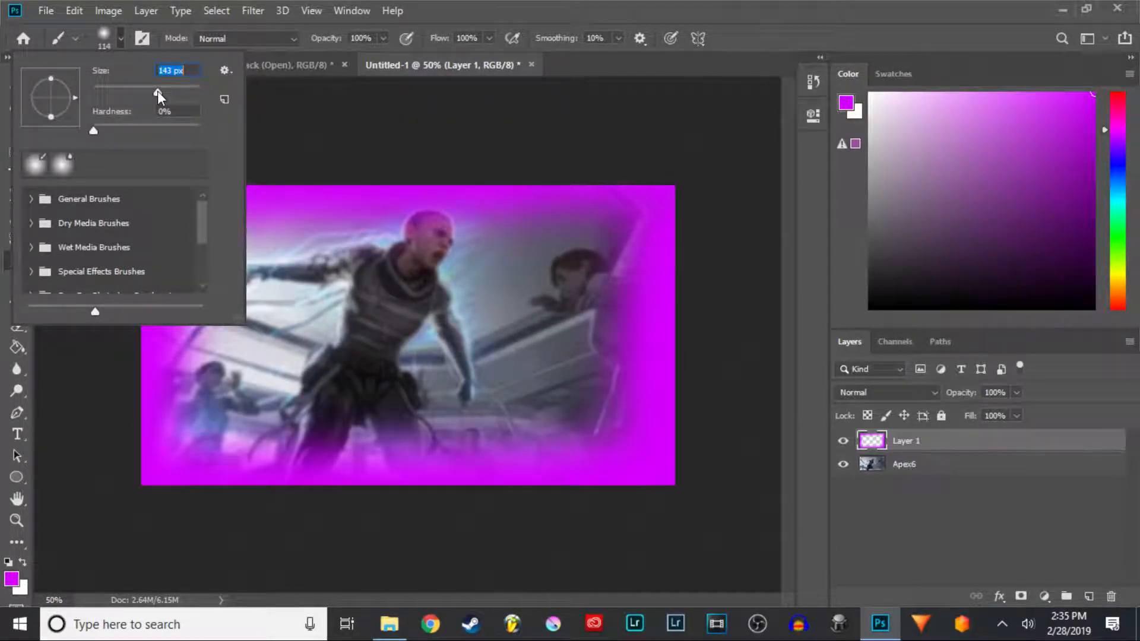
drag(158, 91, 158, 91)
click(855, 4)
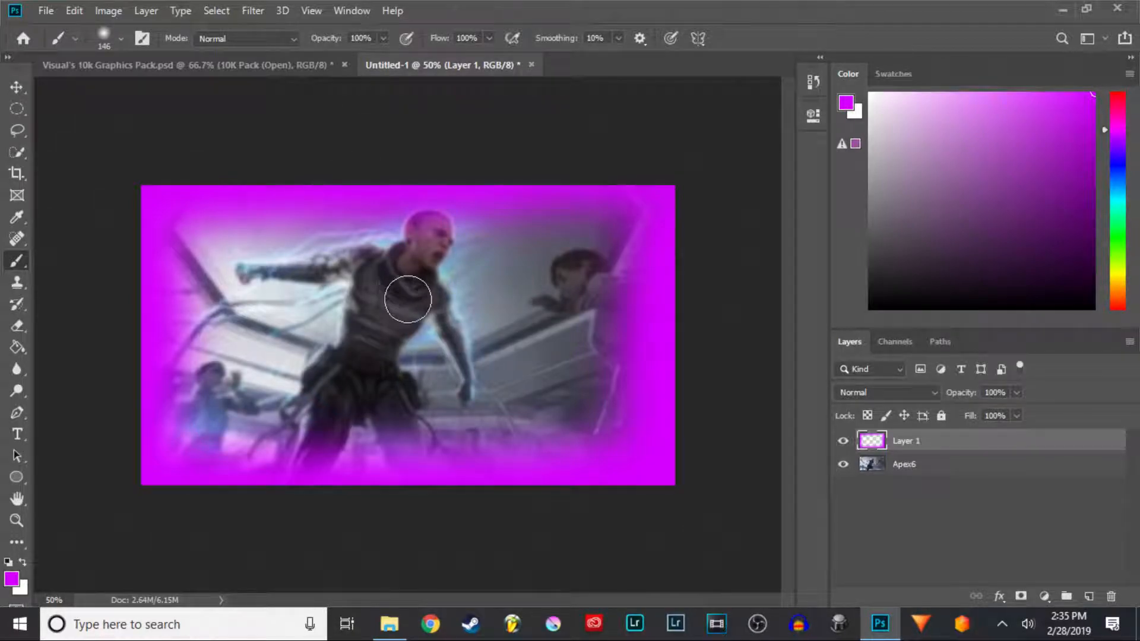
mouse_move(600, 238)
mouse_down()
mouse_move(600, 224)
mouse_move(285, 245)
mouse_move(192, 271)
mouse_move(554, 278)
mouse_move(522, 301)
mouse_move(165, 364)
mouse_move(610, 394)
mouse_move(244, 469)
mouse_up()
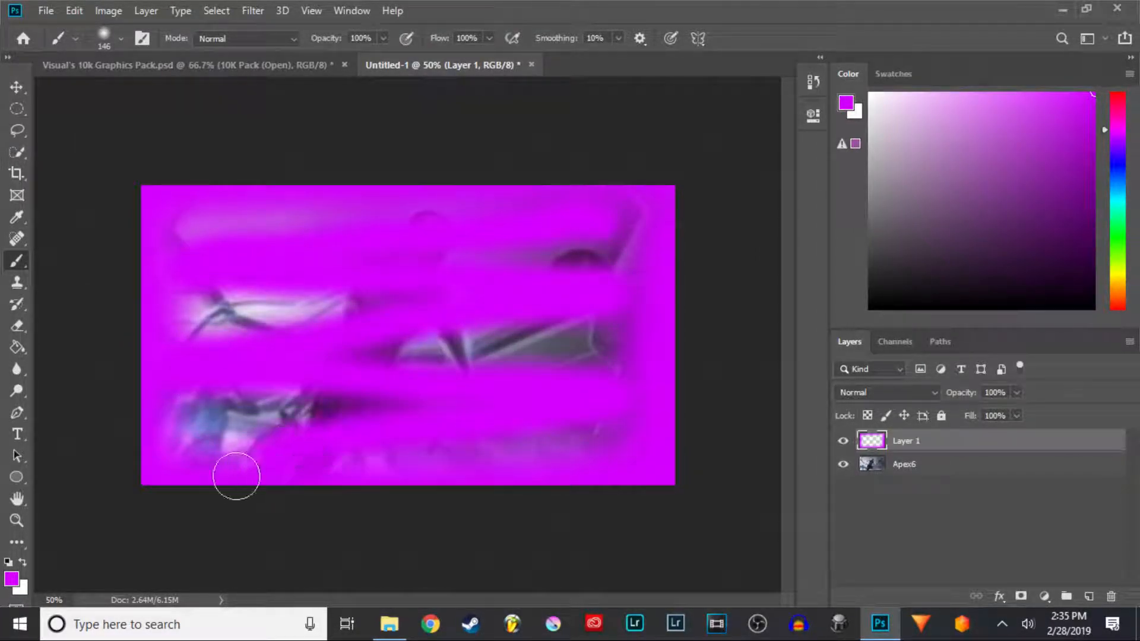
mouse_move(492, 383)
mouse_down()
mouse_move(442, 331)
mouse_move(318, 320)
mouse_move(285, 332)
mouse_up()
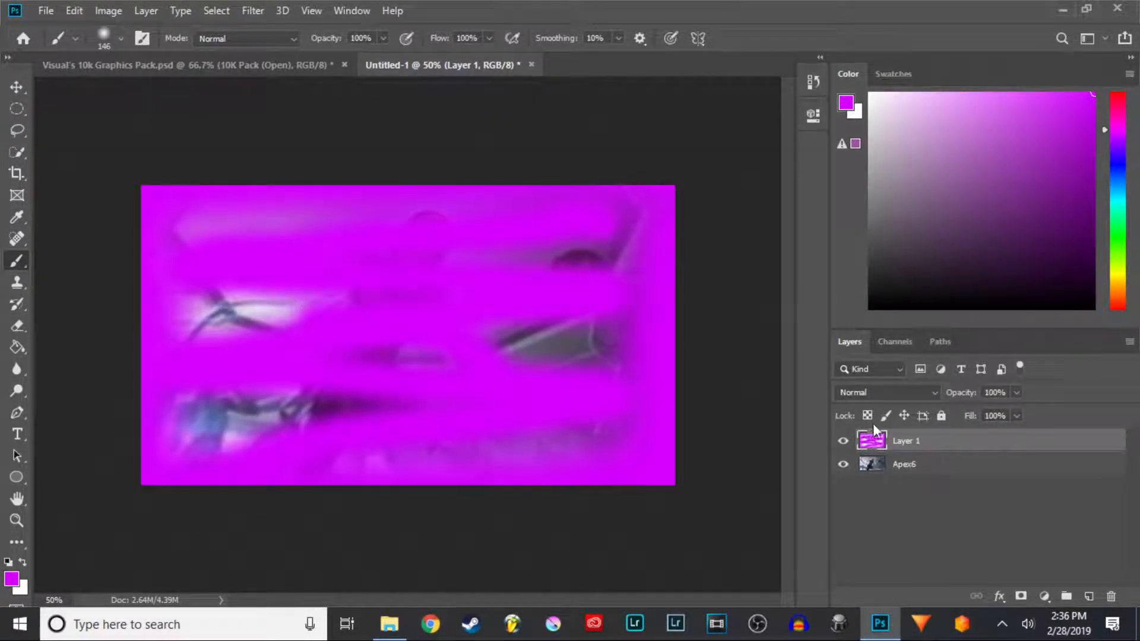
- Set the magenta layer's blend mode to Soft Light and its opacity to 35%
click(932, 390)
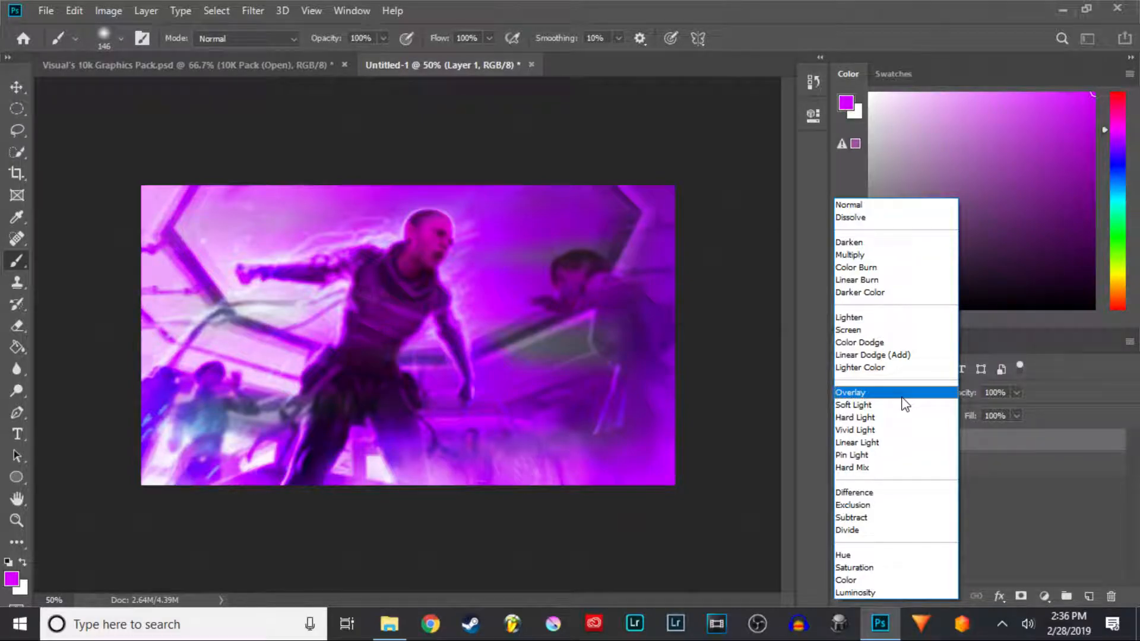
click(900, 404)
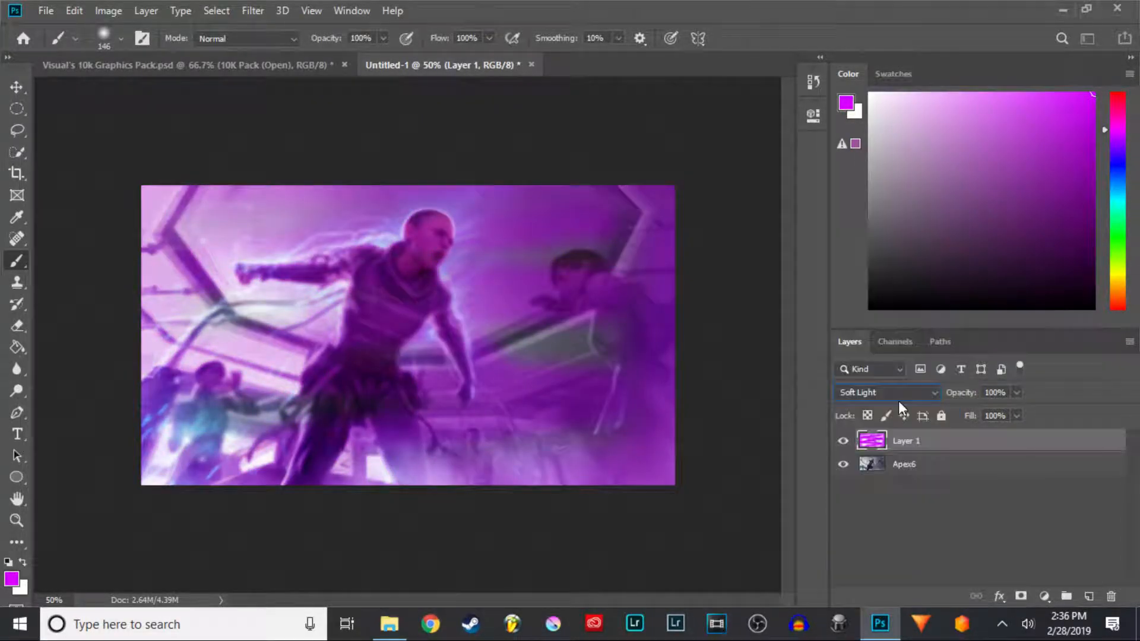
click(999, 393)
key(BackSpace)
text(30)
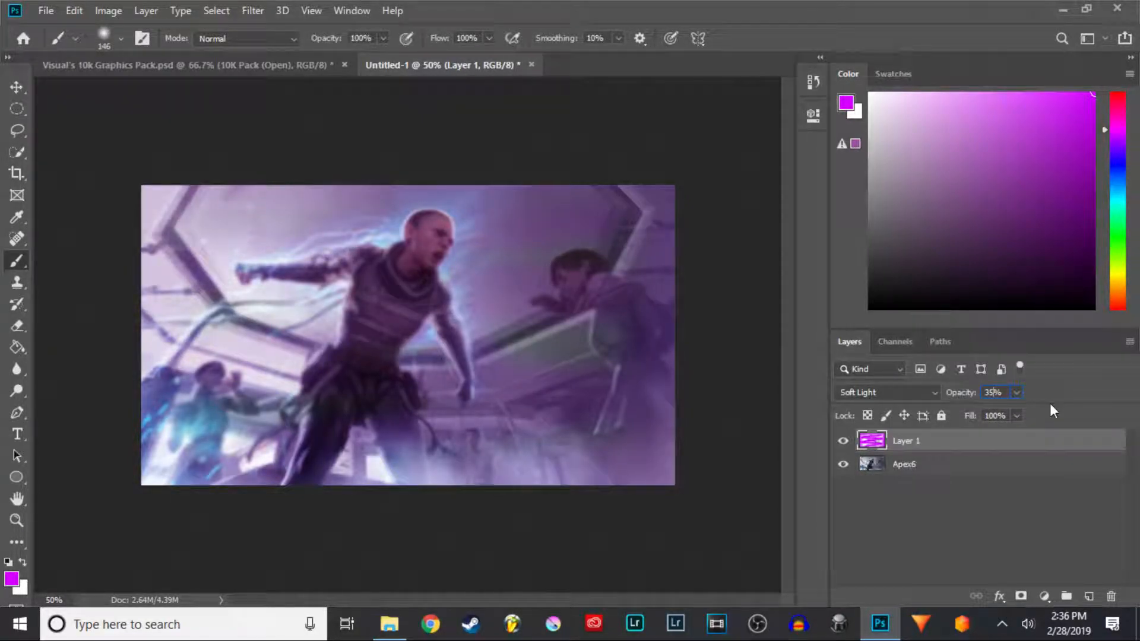
click(911, 486)
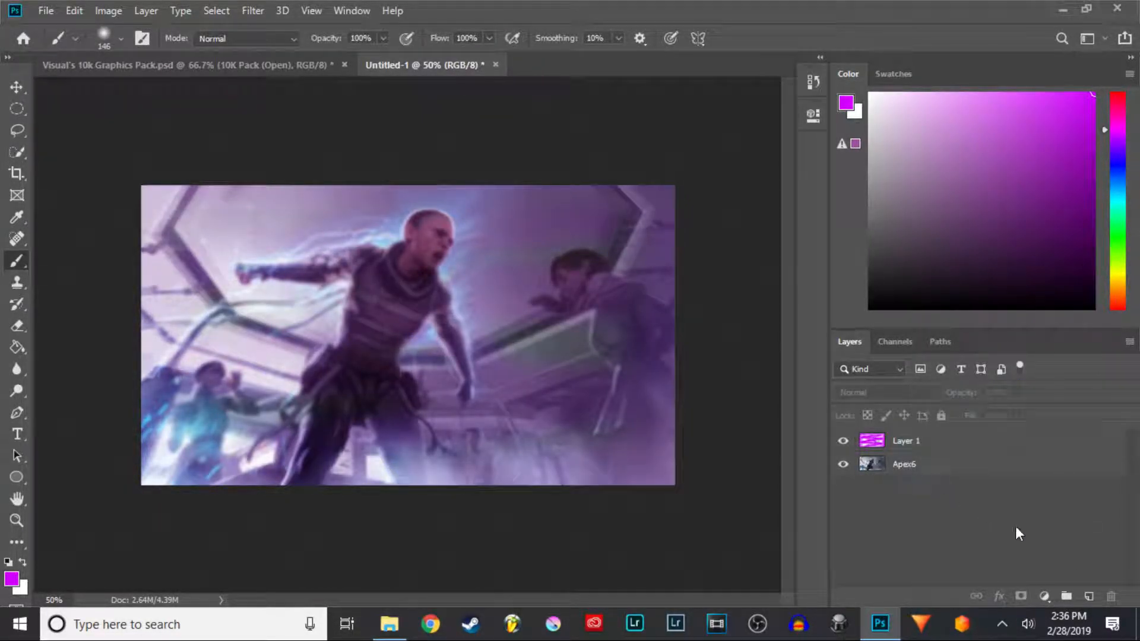
- Add another new layer and set the brush size to 300 px
click(1089, 596)
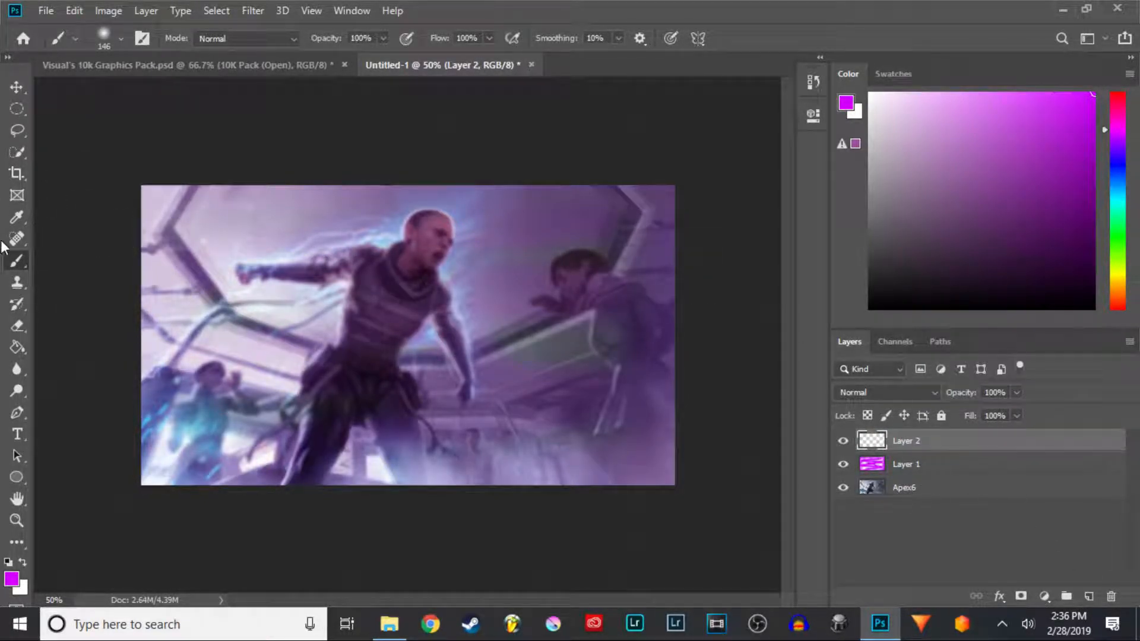
click(122, 37)
click(161, 71)
text(300)
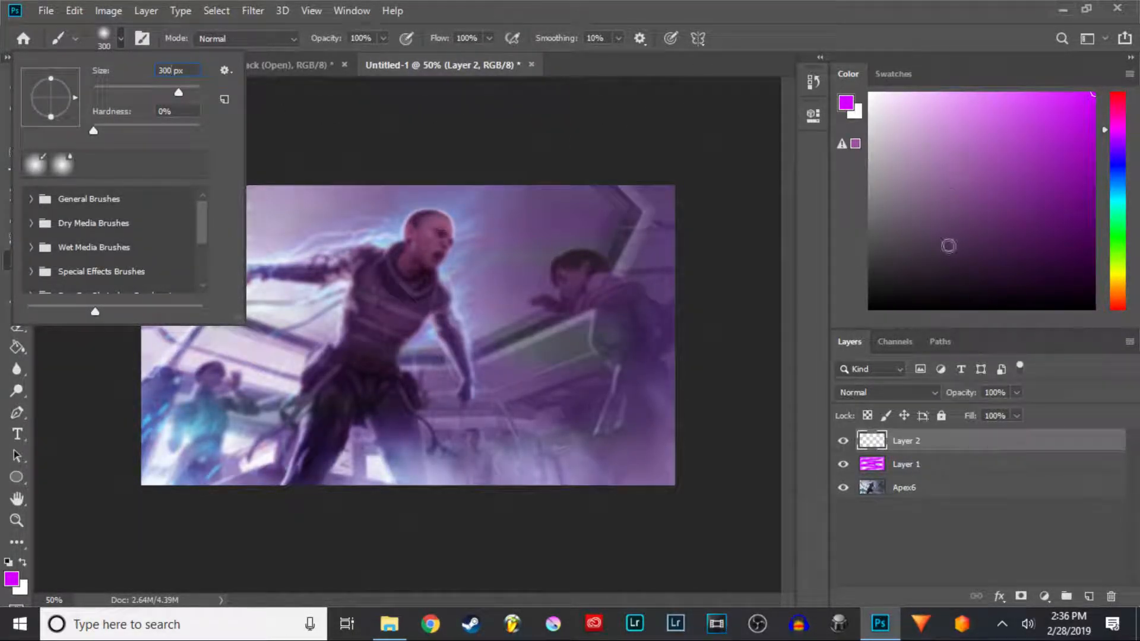
- Pick black as the foreground color and set the brush size to 400 px
mouse_move(883, 270)
mouse_down()
mouse_move(872, 268)
mouse_move(855, 319)
mouse_up()
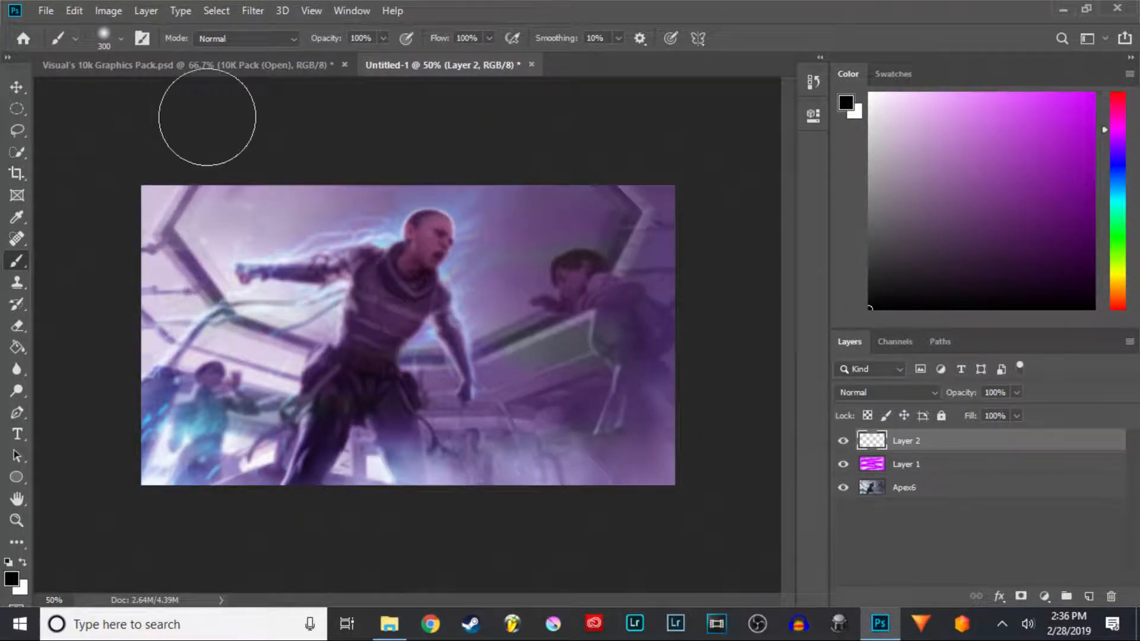
click(122, 38)
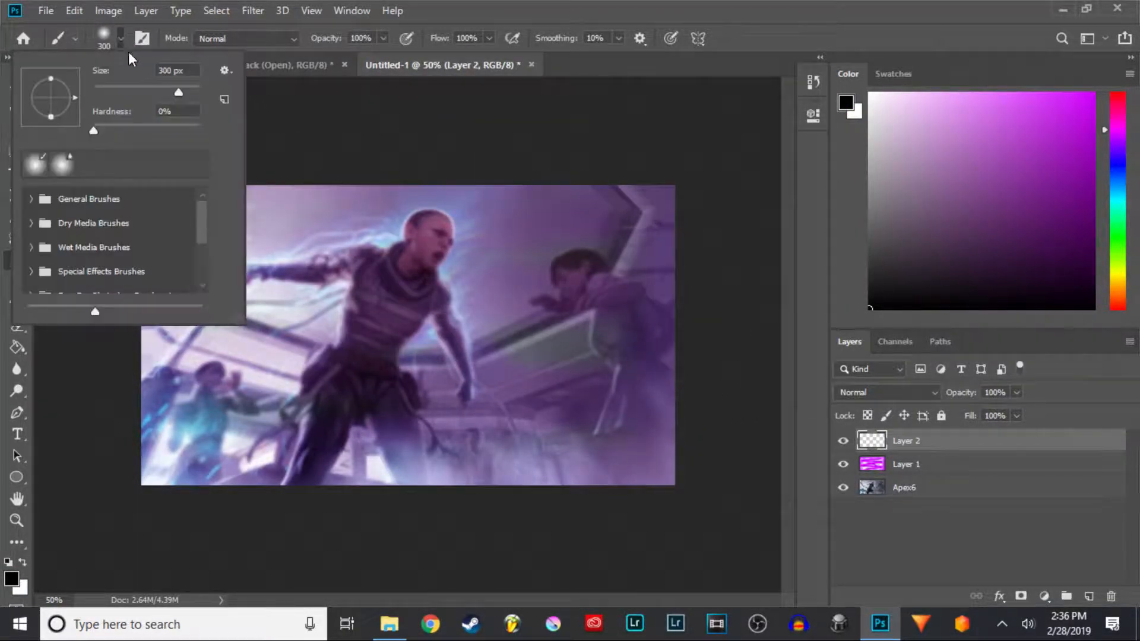
click(162, 71)
key(BackSpace)
text(4)
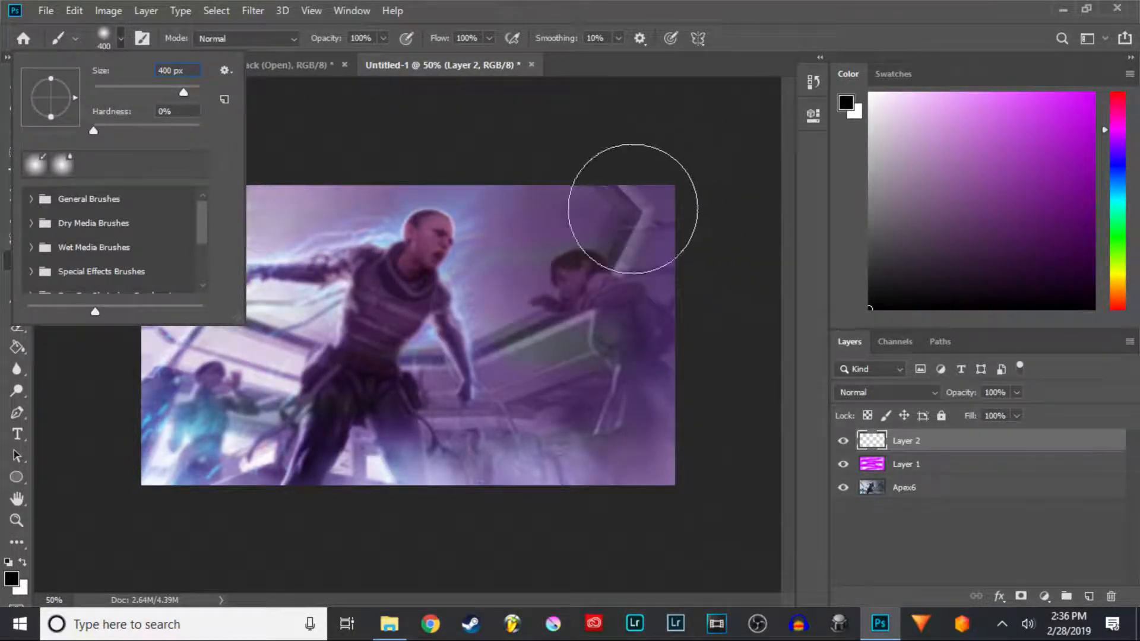
click(772, 34)
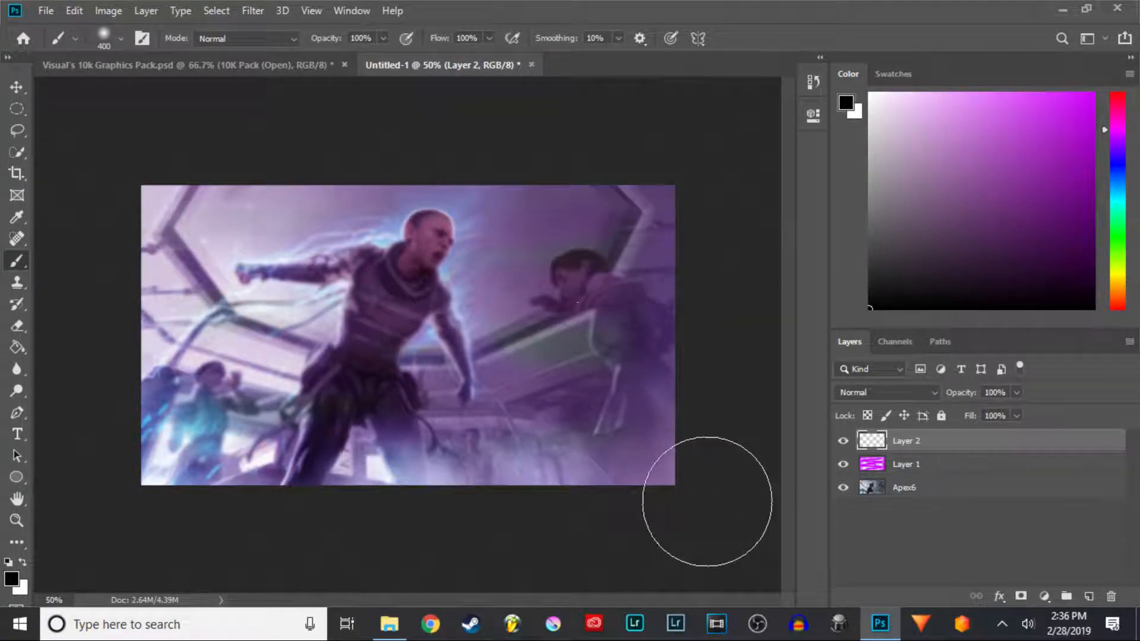
- Paint black into the four corners of the image on the new layer, undoing stray strokes along the bottom edge
click(161, 205)
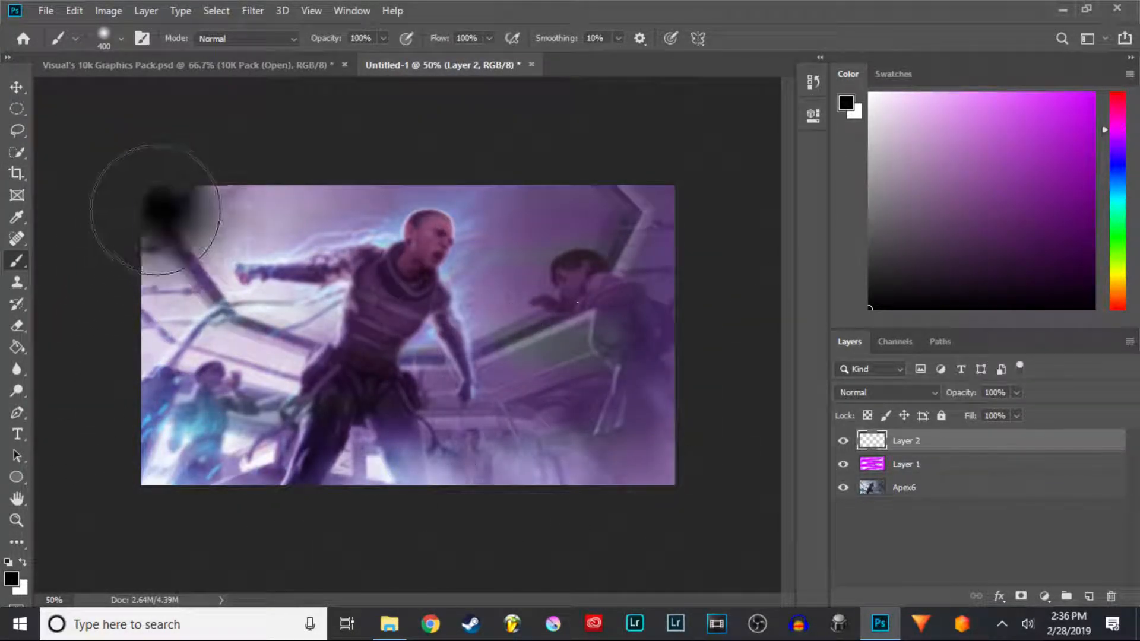
click(169, 409)
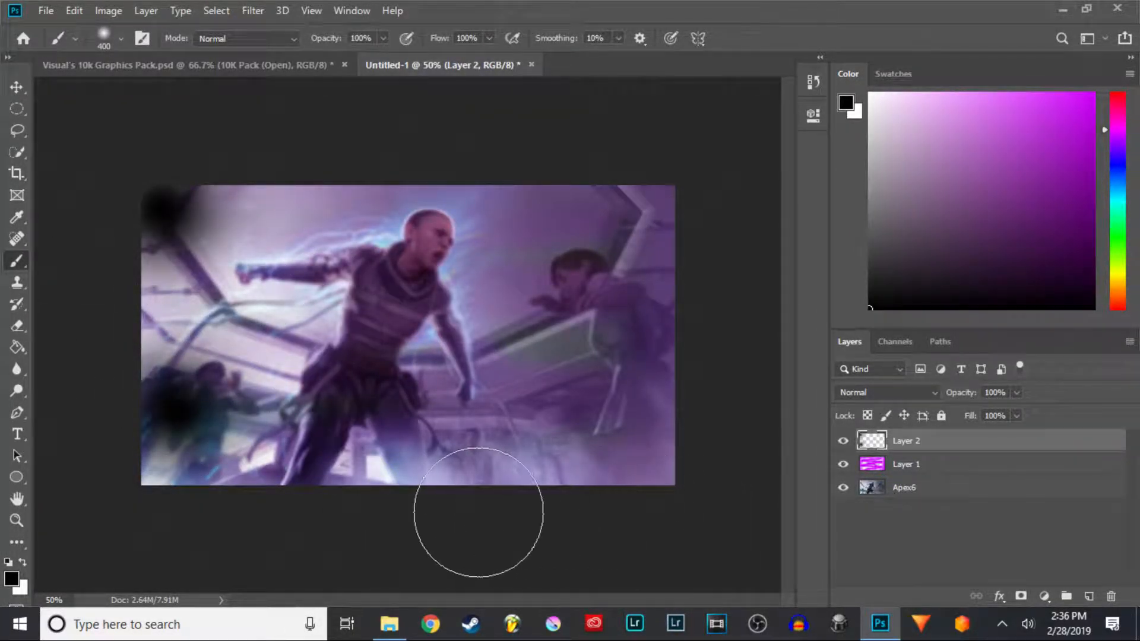
click(358, 500)
click(409, 496)
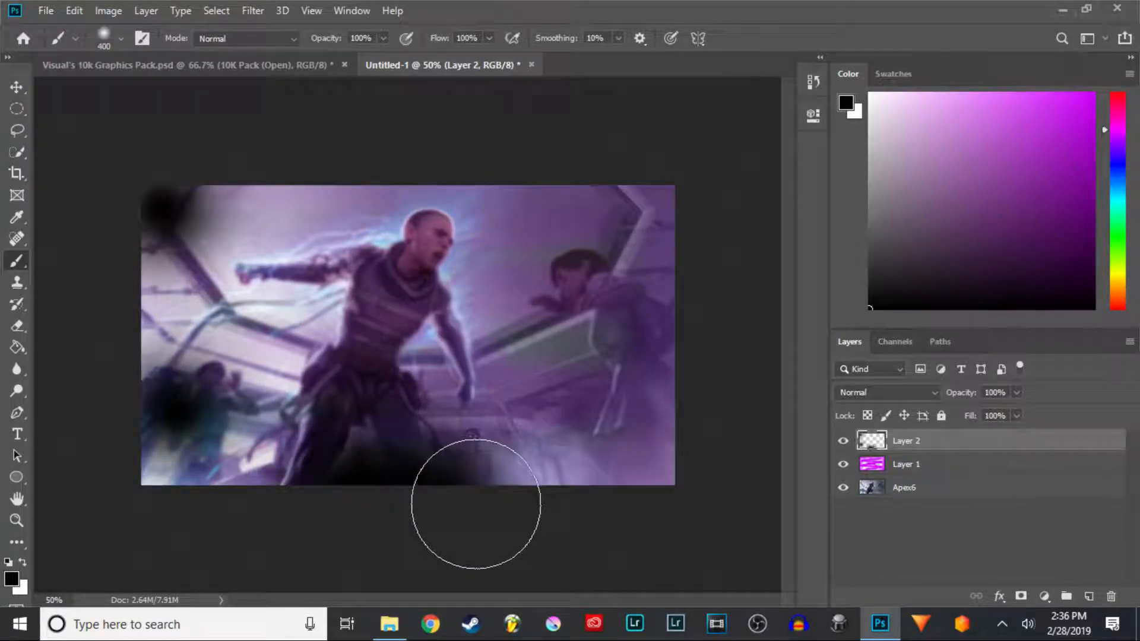
key(ctrl+z)
key(ctrl+z)
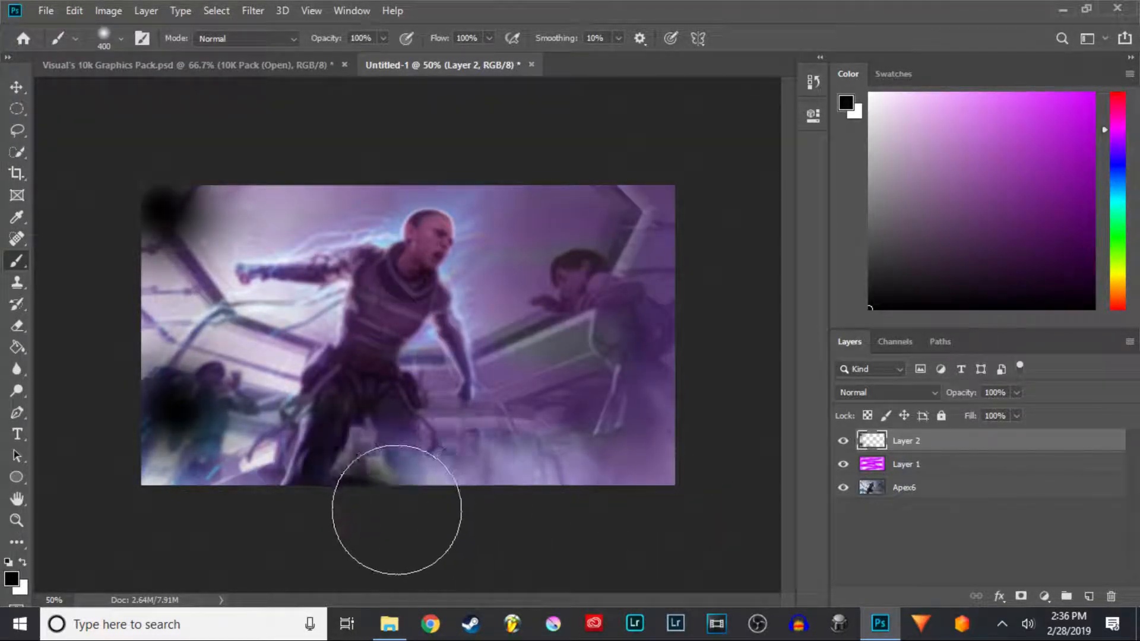
click(378, 511)
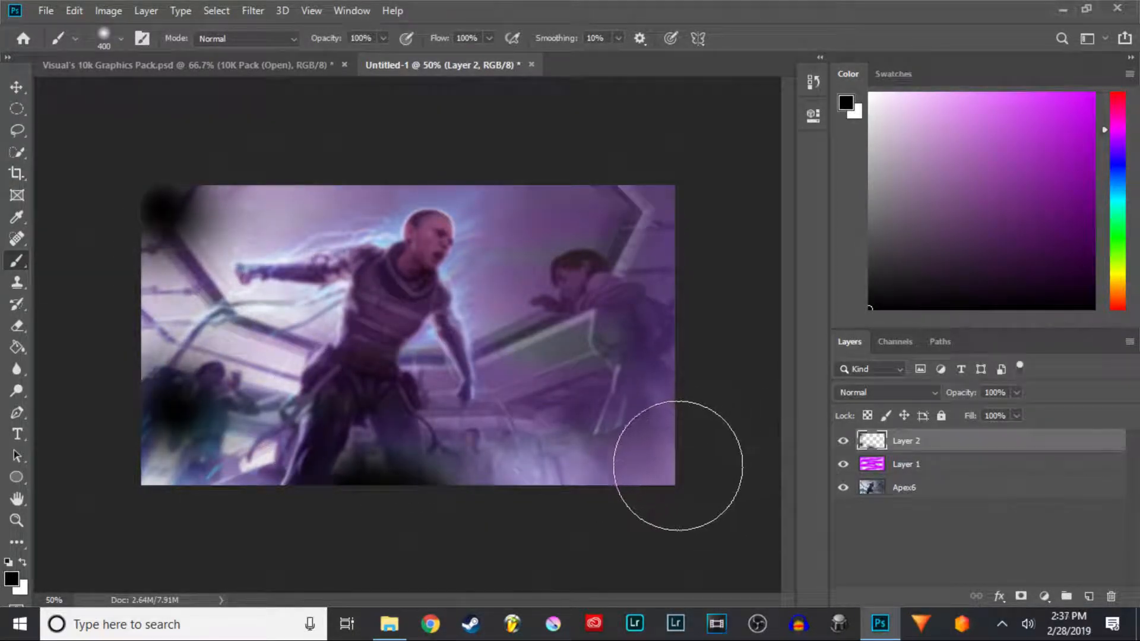
click(653, 452)
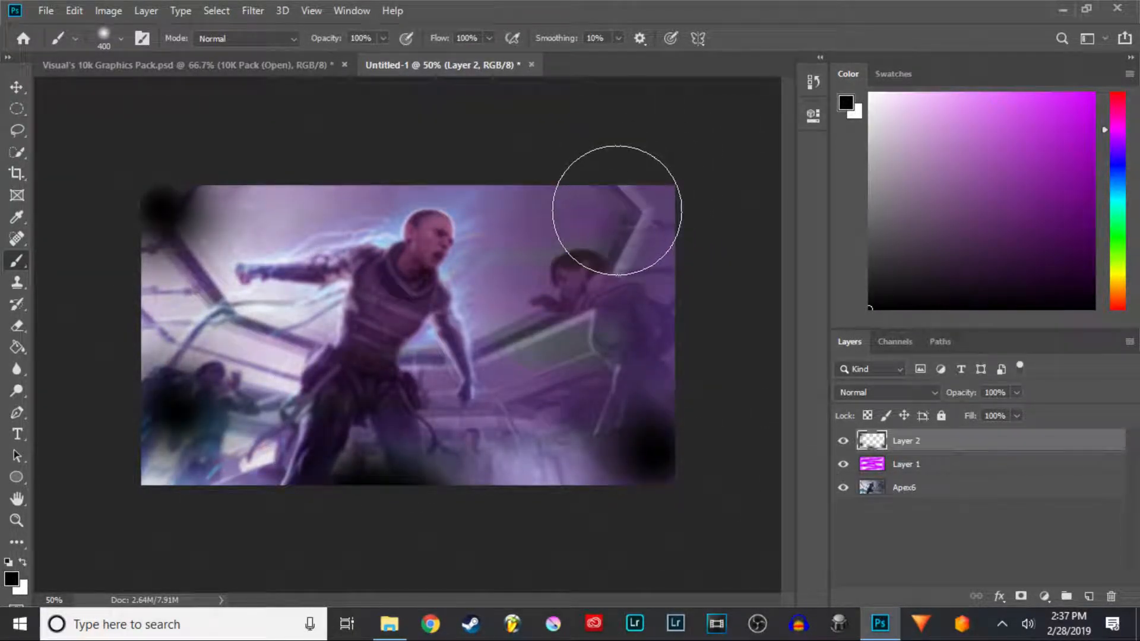
click(613, 208)
key(ctrl+z)
click(655, 211)
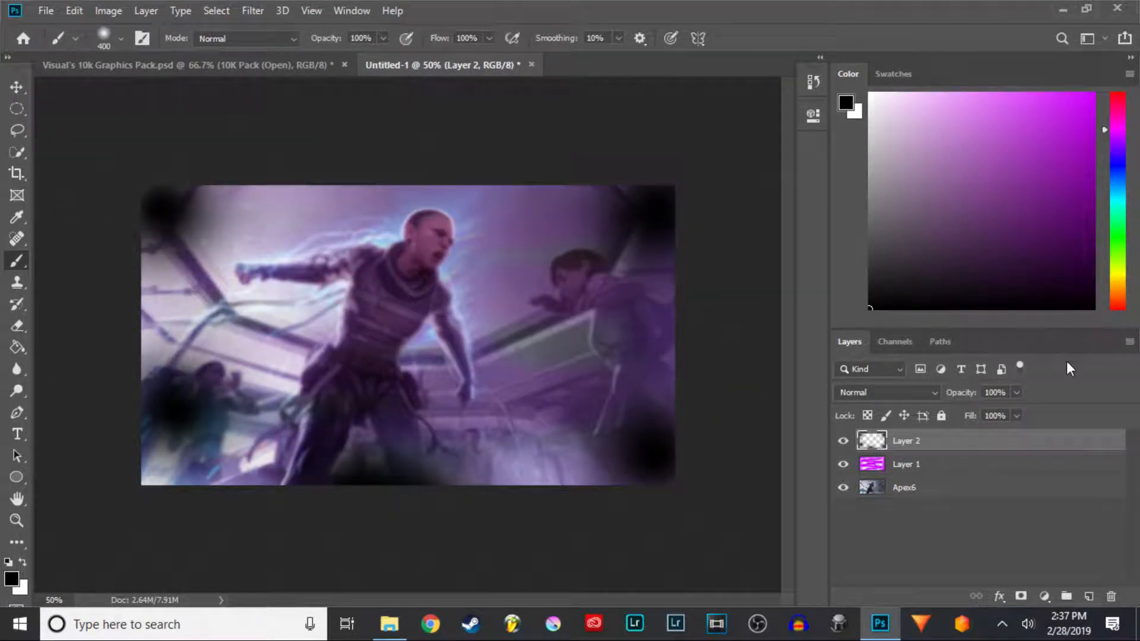
click(121, 39)
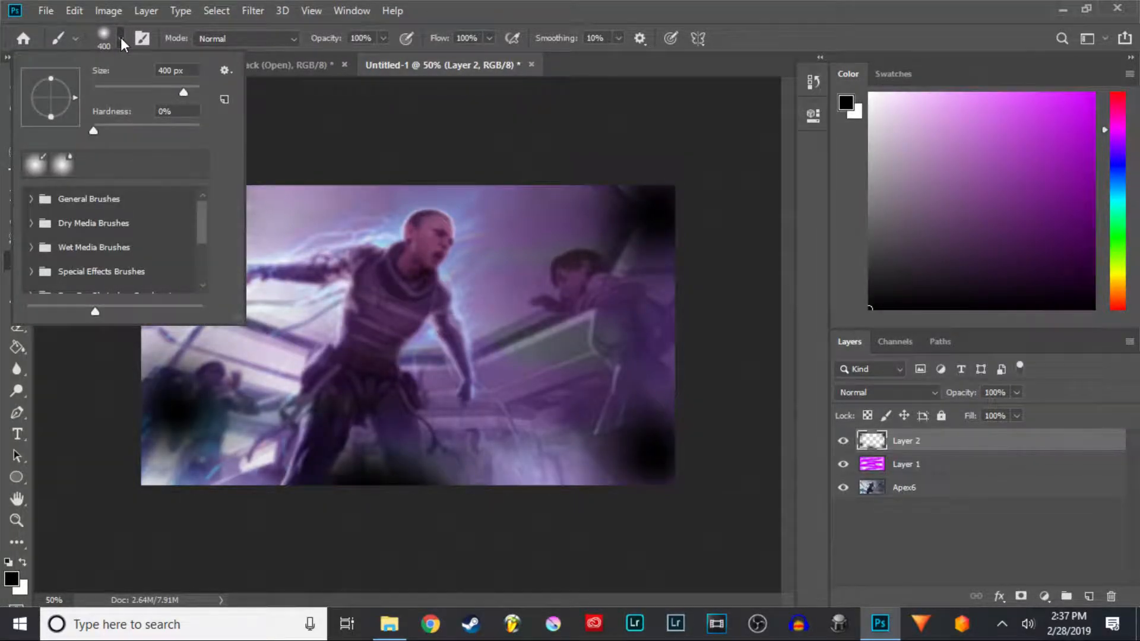
click(121, 39)
click(163, 205)
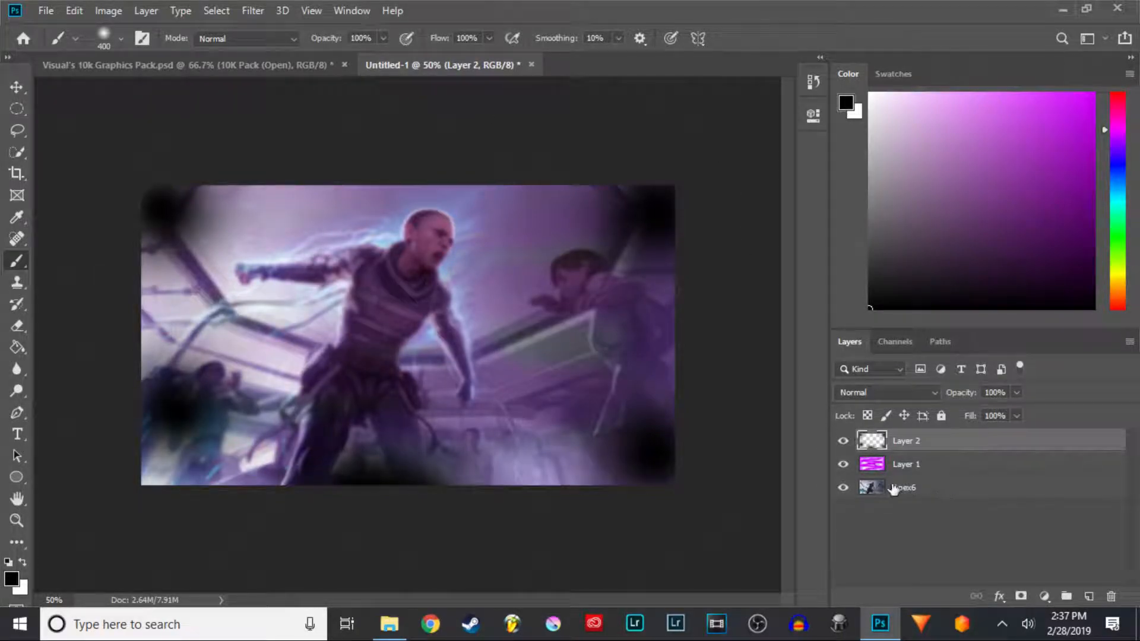
- Set the black corner layer's blend mode to Soft Light and its opacity to 25%
click(897, 393)
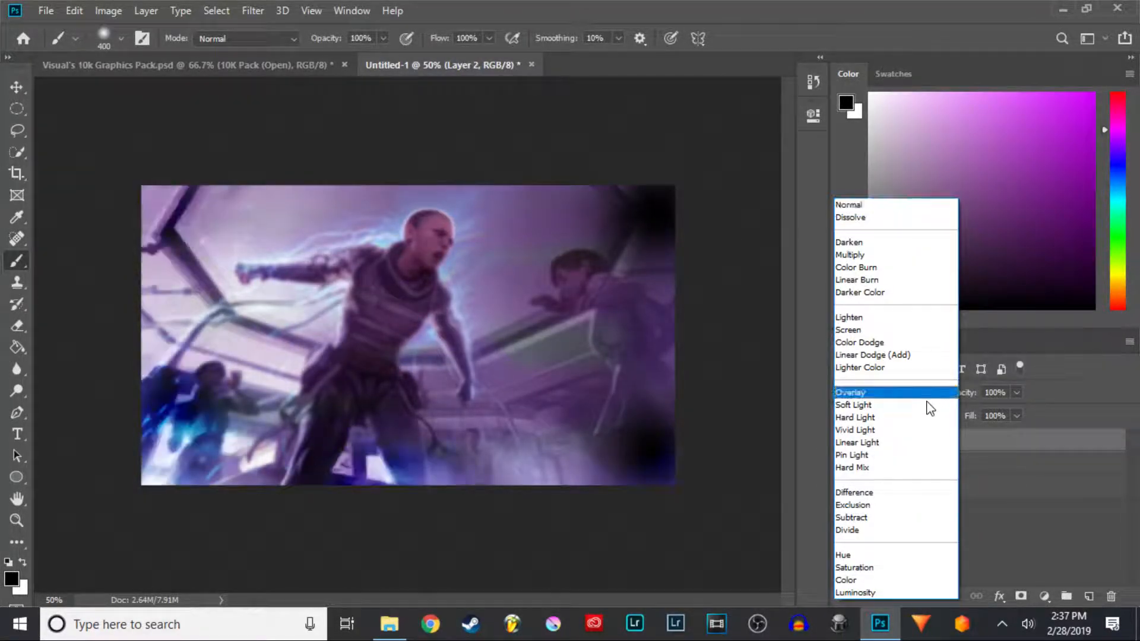
click(929, 406)
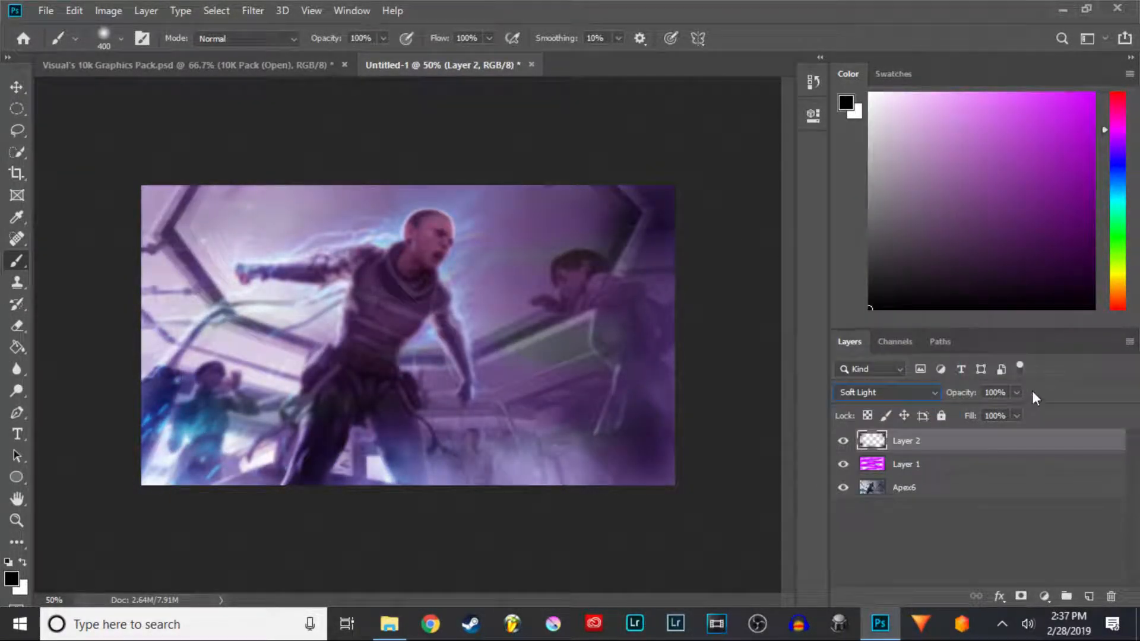
click(999, 393)
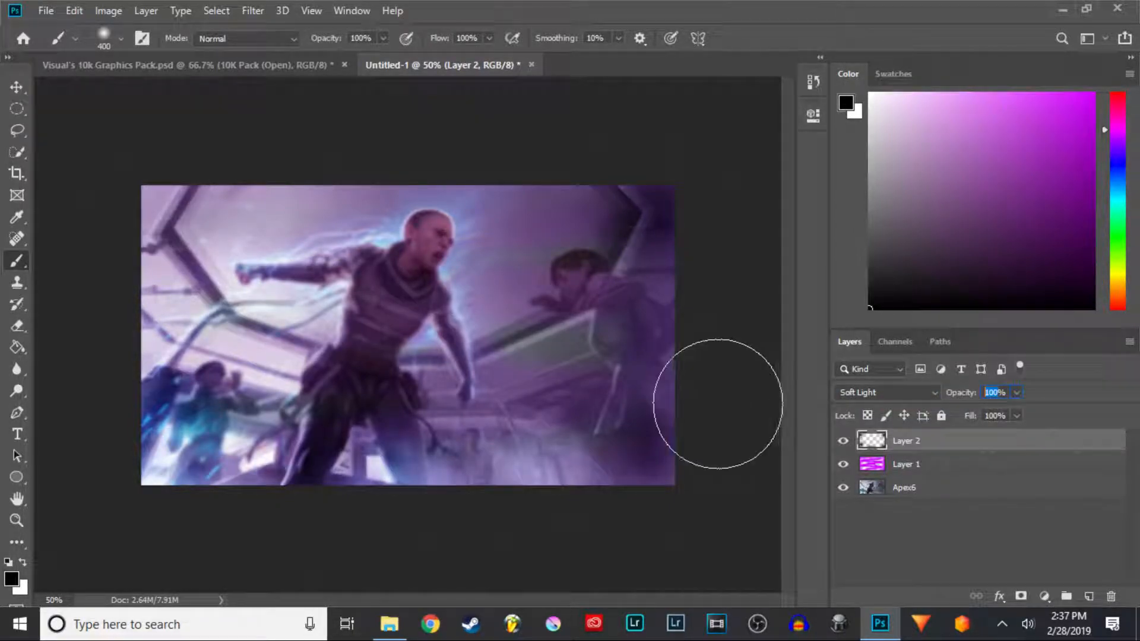
text(50)
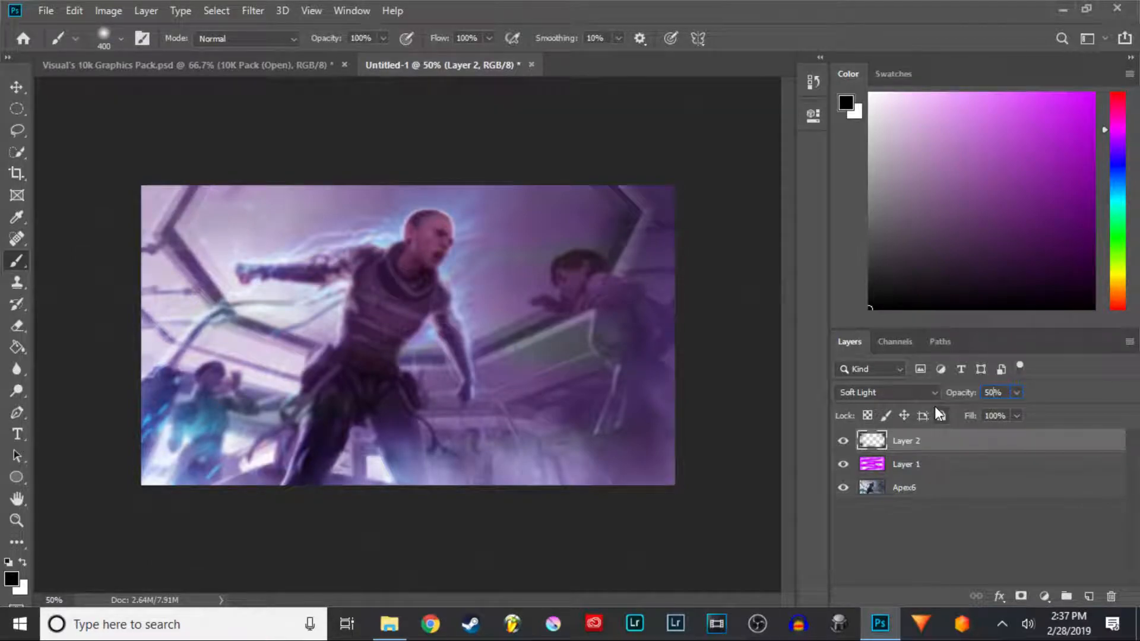
key(BackSpace)
key(BackSpace)
text(40)
key(BackSpace)
key(BackSpace)
text(40)
drag(954, 394, 957, 394)
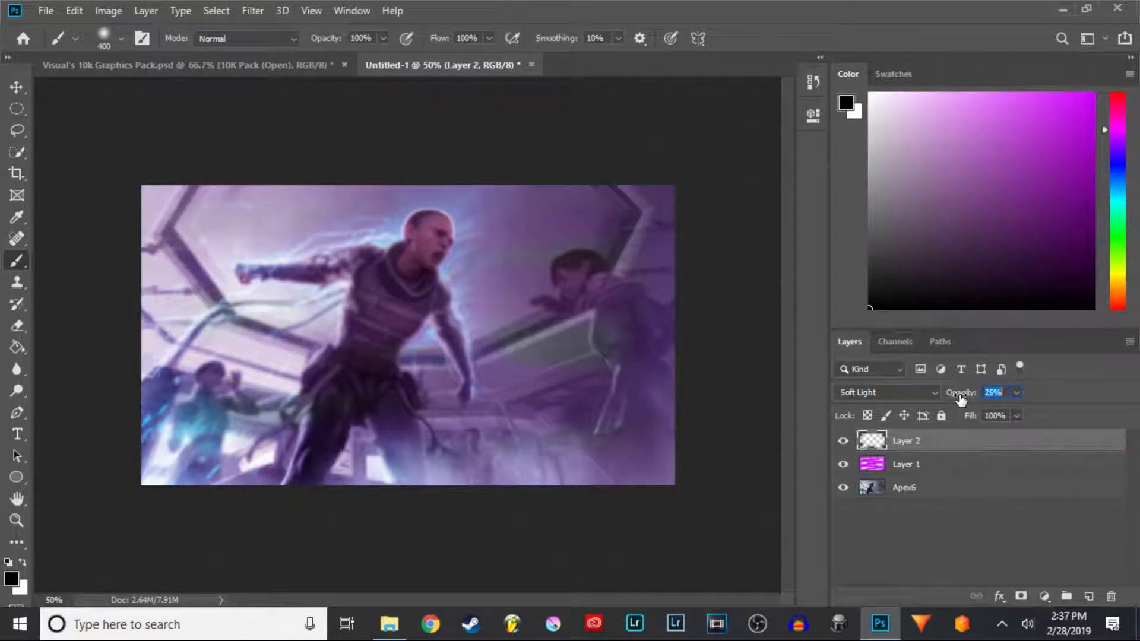
- Toggle the black corner layer's visibility to compare and raise its opacity to 45%
click(843, 442)
click(843, 442)
drag(962, 398, 966, 398)
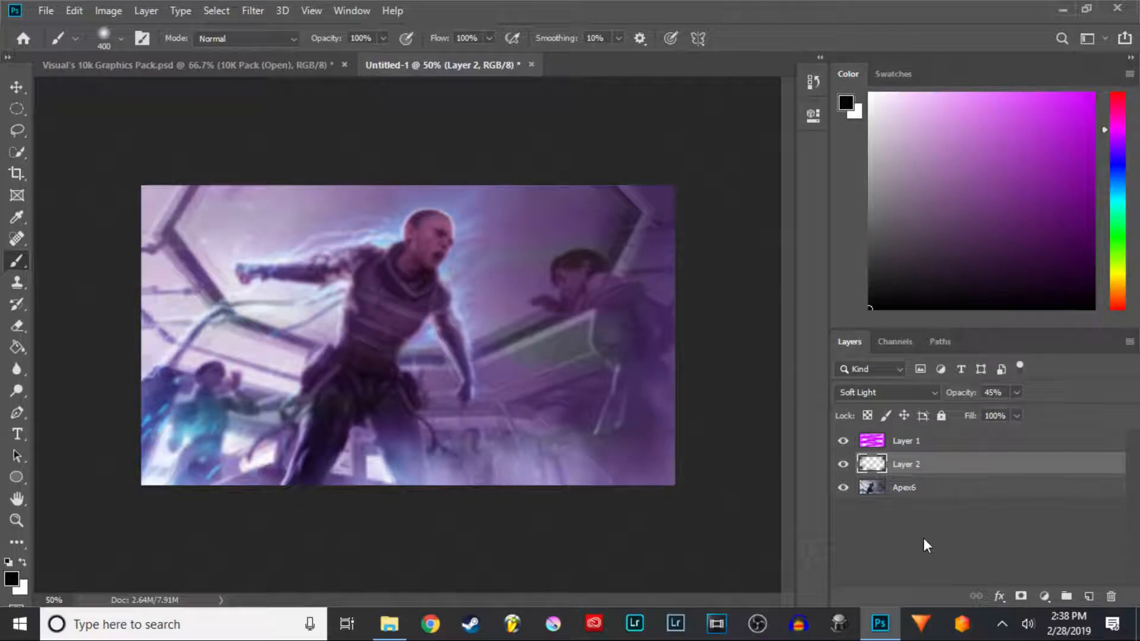
- Add a new layer, pick white as the foreground color, and try a white brush stroke over the head, undoing it
click(1088, 596)
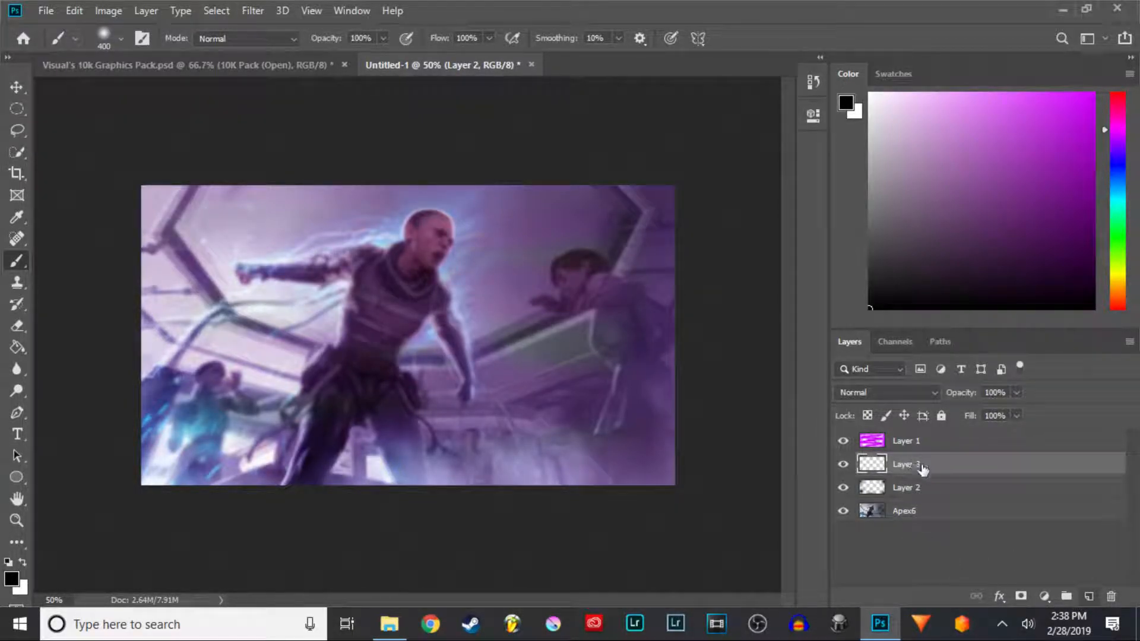
drag(879, 153, 846, 74)
click(416, 196)
click(422, 199)
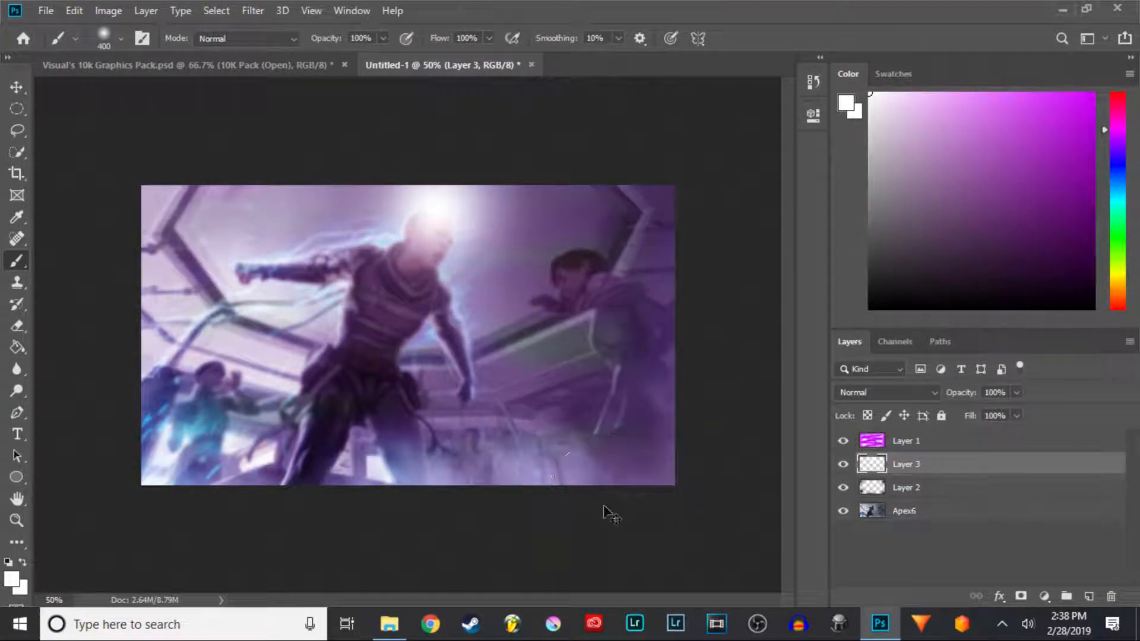
key(ctrl+z)
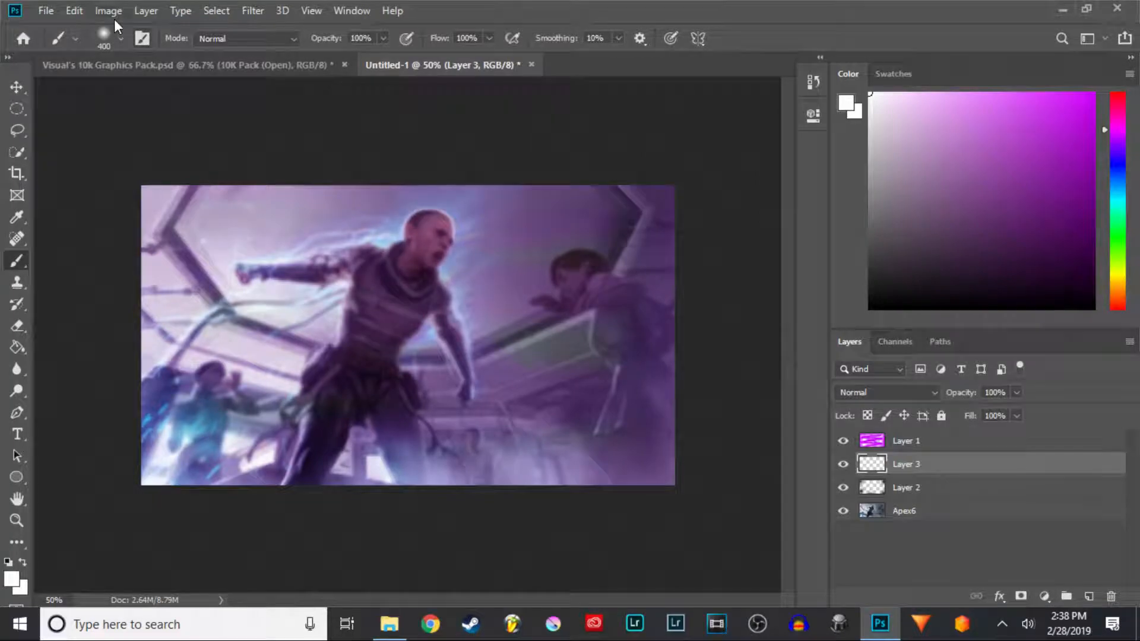
- Set the brush size to 600 px and paint a white glow behind the character's head
click(122, 40)
text(600)
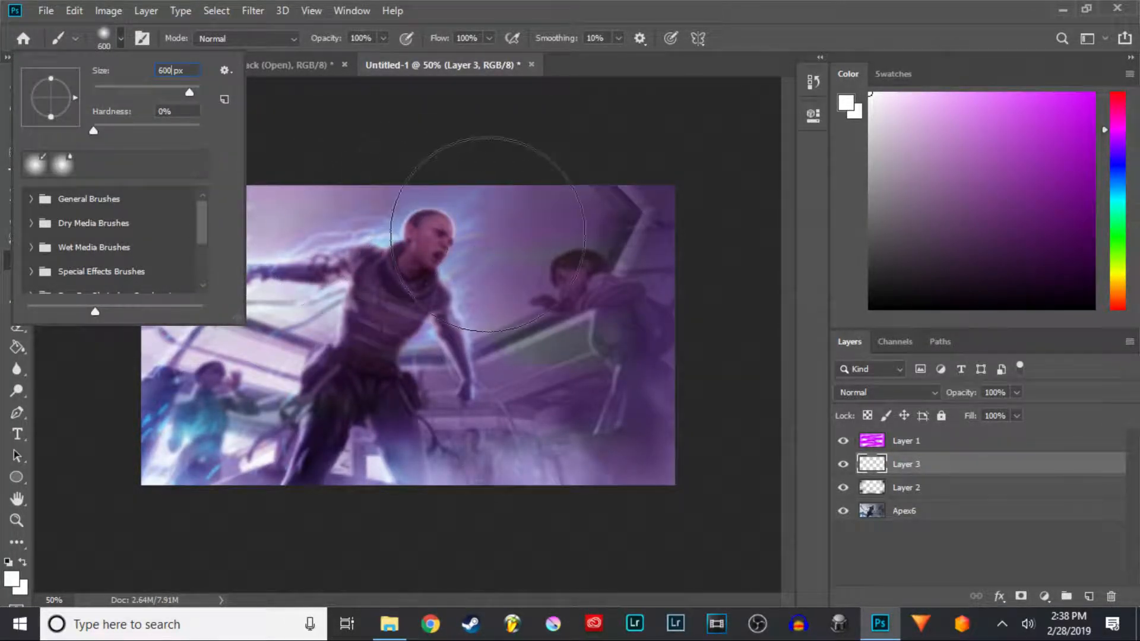
click(443, 270)
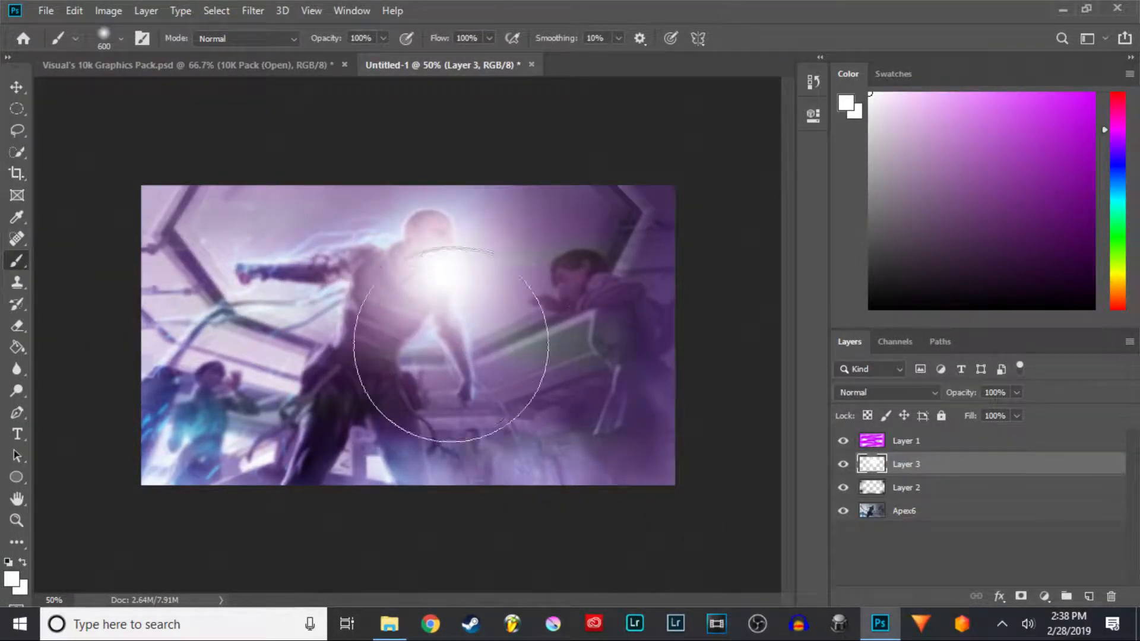
key(ctrl+z)
click(429, 225)
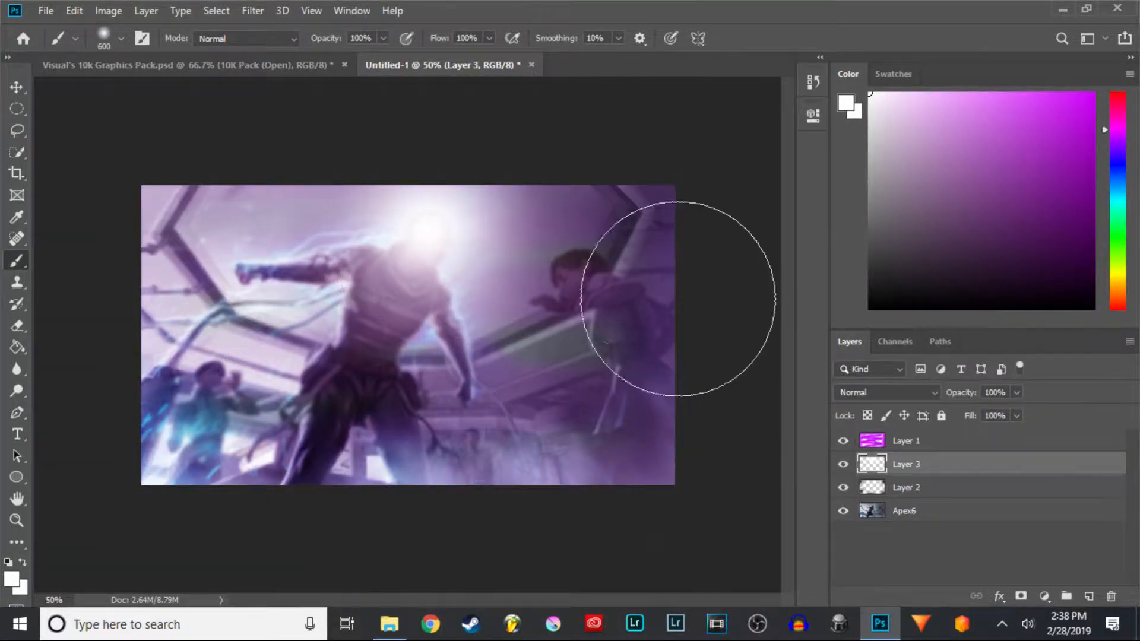
- Set the white glow layer's blend mode to Soft Light and its opacity to 57%
click(933, 390)
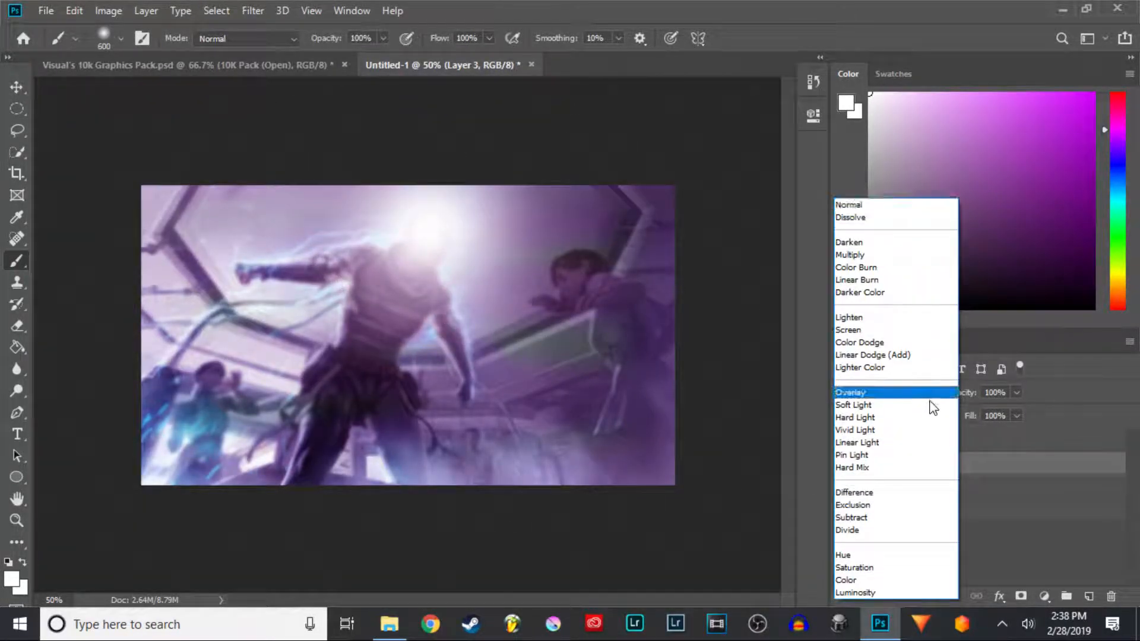
click(927, 414)
mouse_move(969, 395)
mouse_down()
mouse_move(950, 395)
mouse_move(964, 396)
mouse_up()
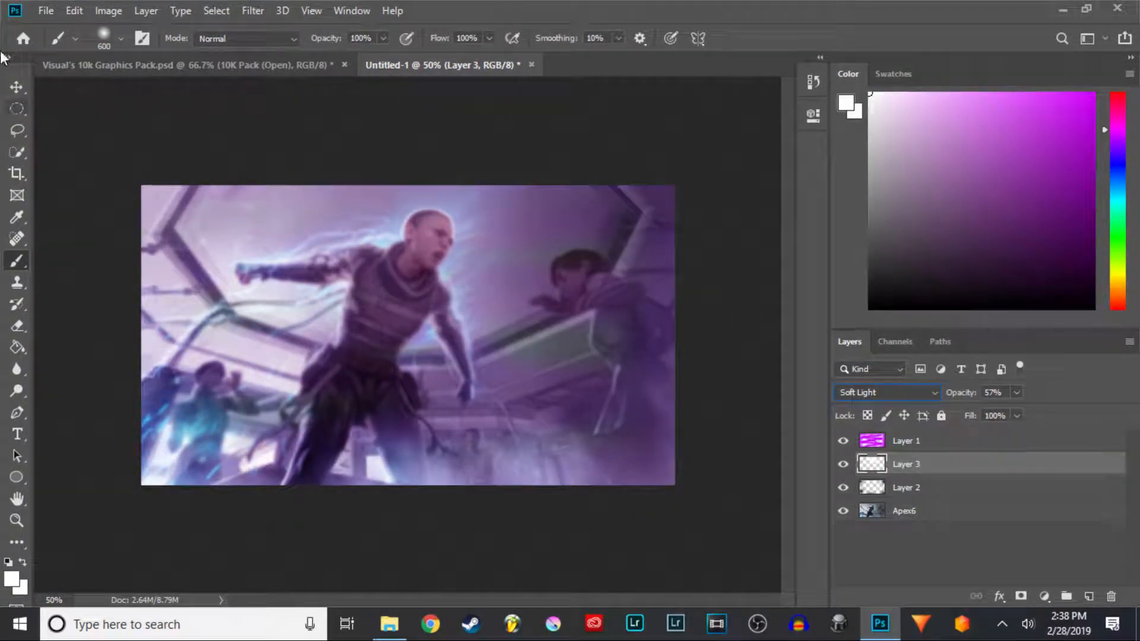
- In the graphics pack document, hide the main image and show the first marble texture in the Textures folder
click(250, 63)
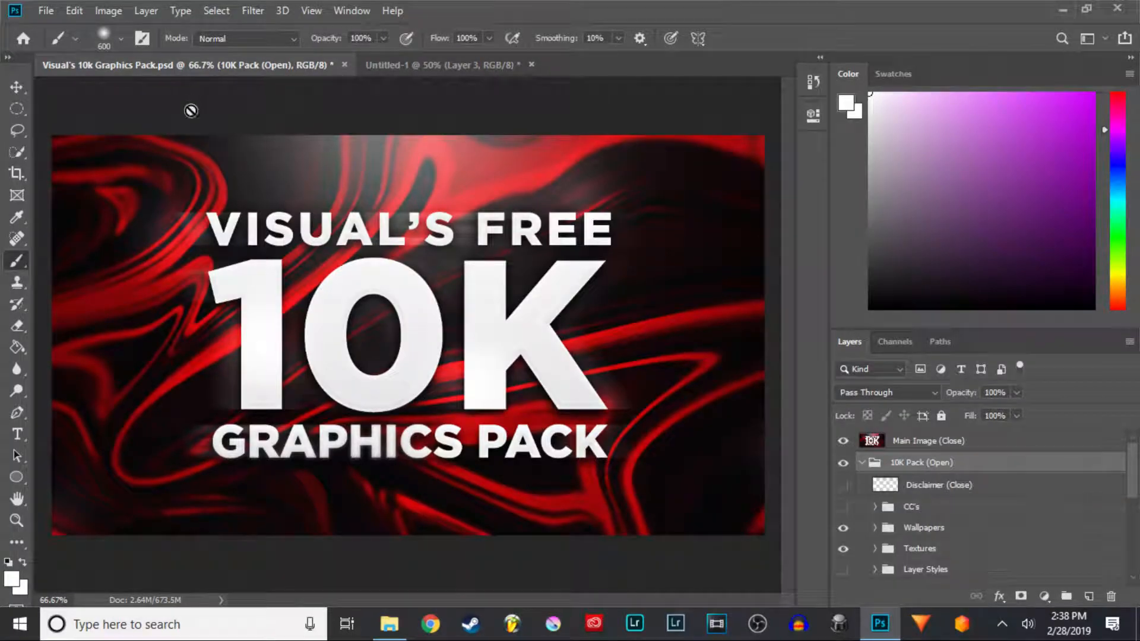
click(843, 441)
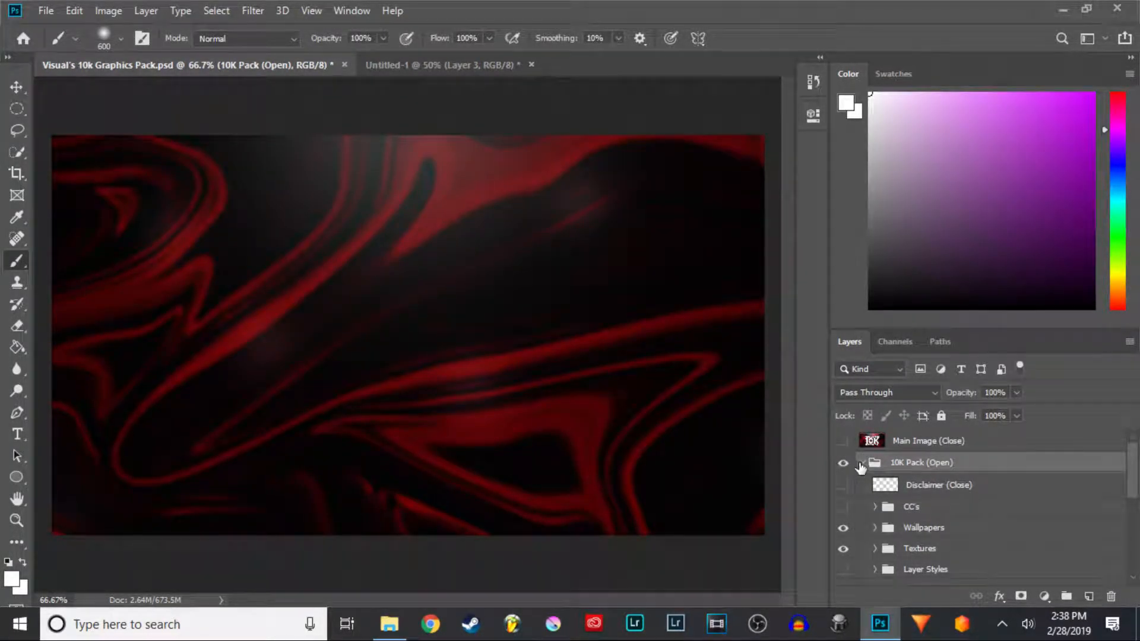
click(877, 550)
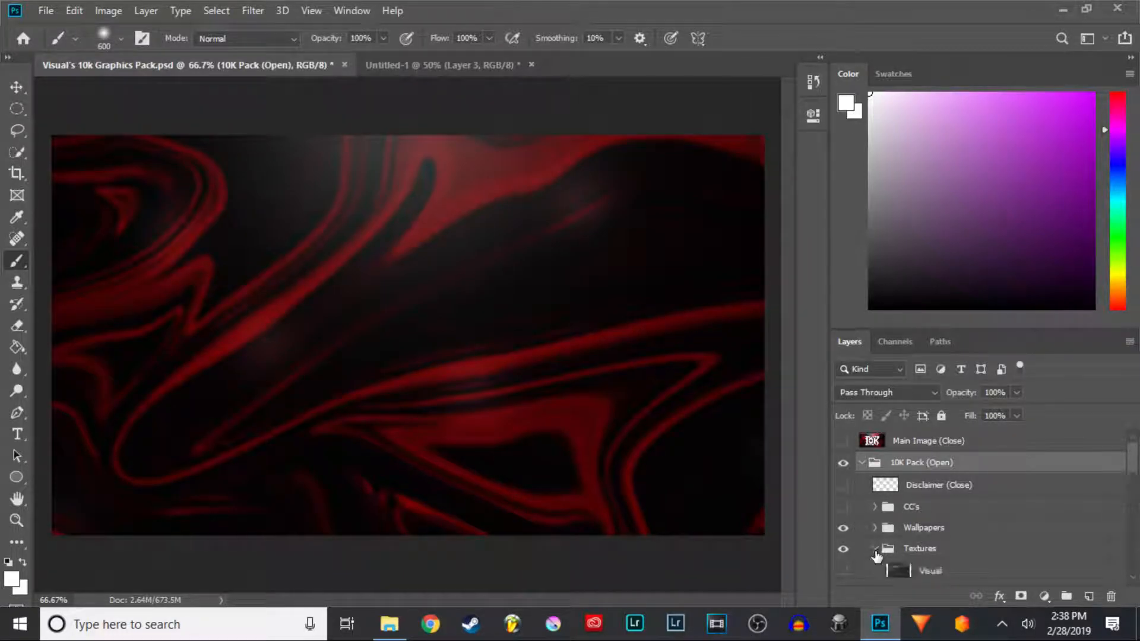
scroll(899, 525, down, 2)
click(843, 502)
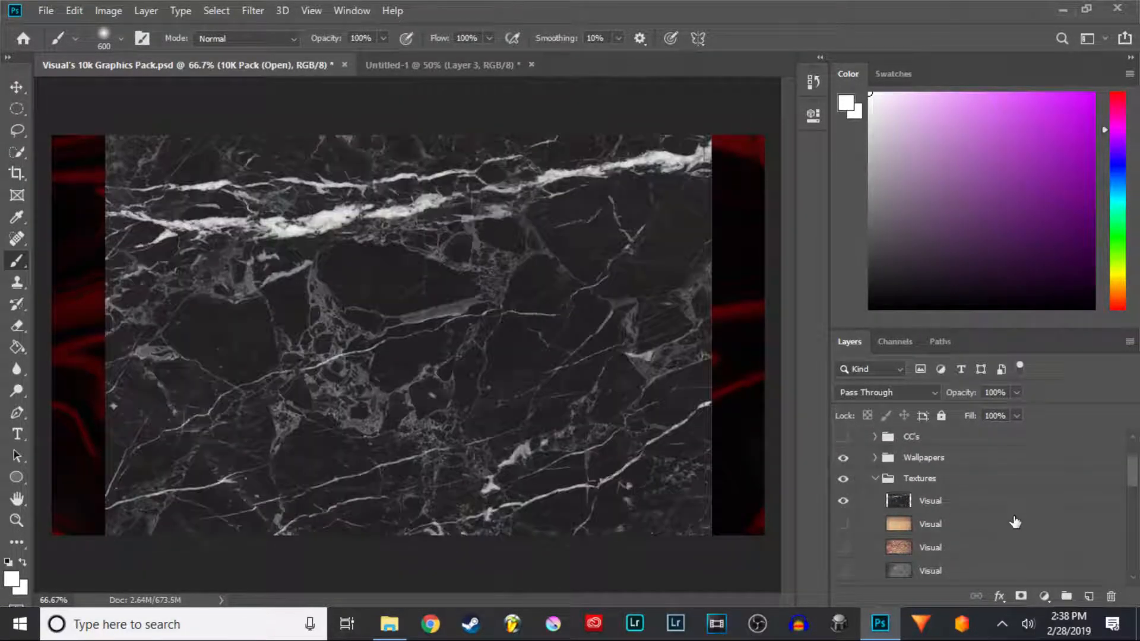
- Drag the marble texture into the thumbnail document with the Move tool and place its layer at the top of the stack
click(17, 87)
drag(386, 314, 469, 313)
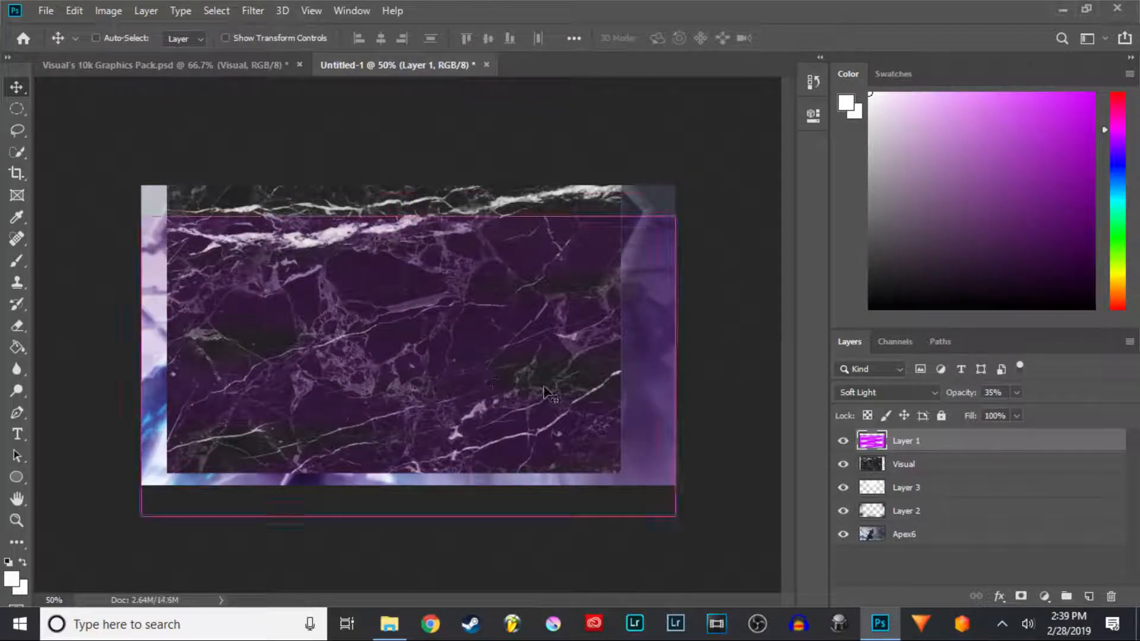
drag(931, 473, 929, 438)
mouse_move(409, 351)
mouse_down()
mouse_move(402, 365)
mouse_move(412, 354)
mouse_up()
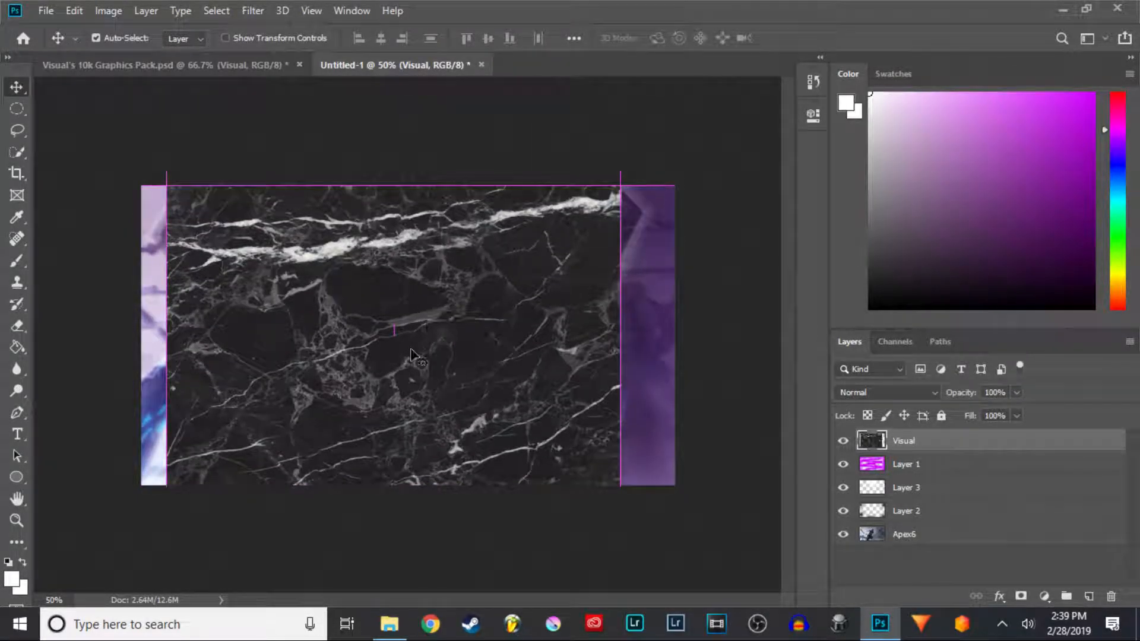
- Free-transform the marble texture, stretching it to cover the whole thumbnail canvas, and commit the transform
key(ctrl+t)
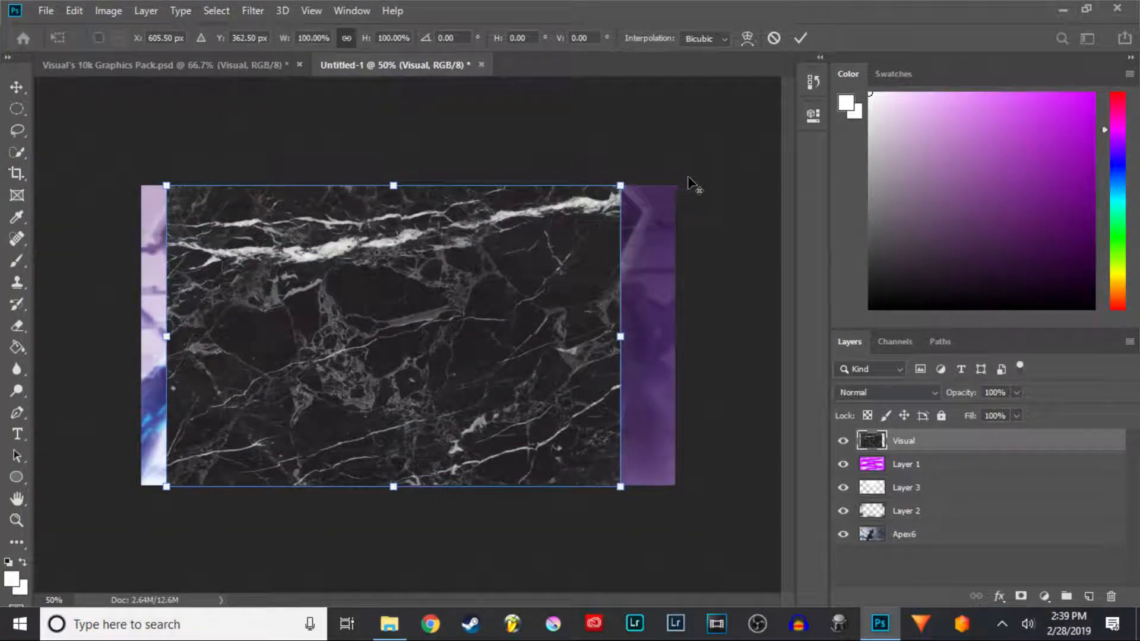
mouse_move(619, 186)
mouse_down()
mouse_move(675, 143)
mouse_move(628, 190)
mouse_up()
drag(580, 264, 614, 268)
drag(660, 495, 645, 485)
drag(588, 442, 588, 431)
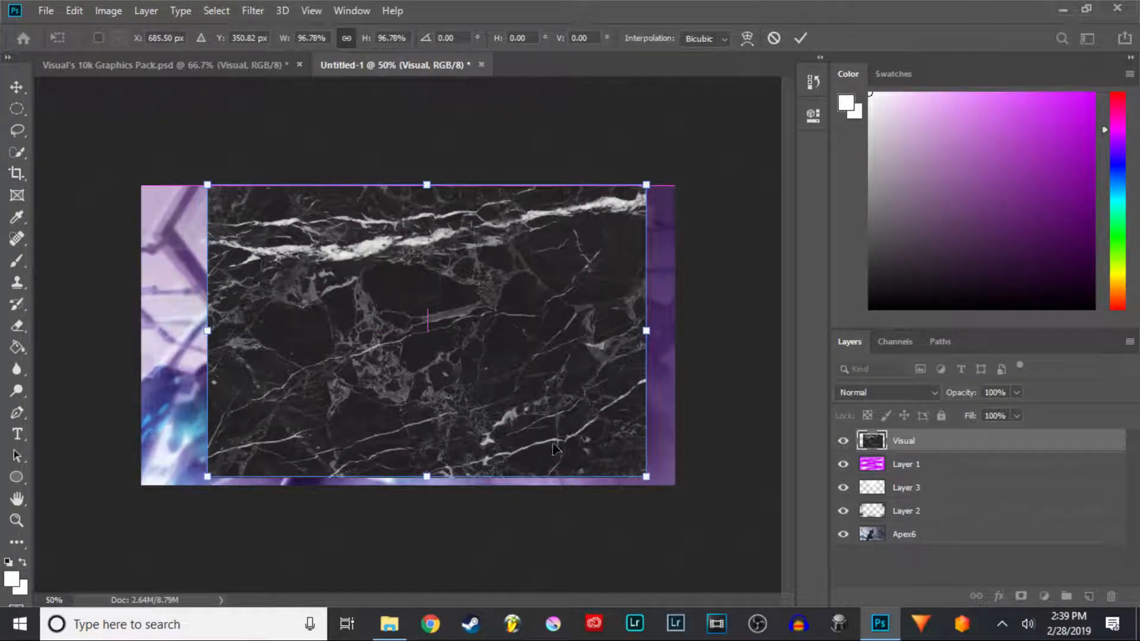
drag(426, 481, 427, 484)
drag(646, 331, 674, 336)
drag(206, 342, 141, 336)
mouse_move(407, 183)
mouse_down()
mouse_move(408, 195)
mouse_move(408, 185)
mouse_up()
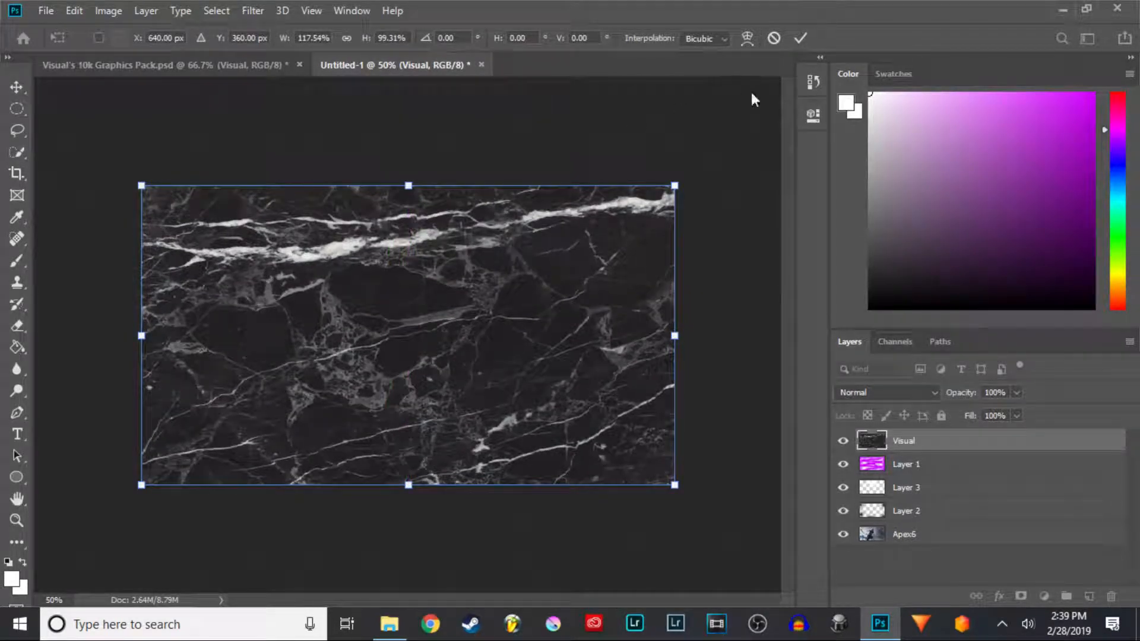
click(797, 36)
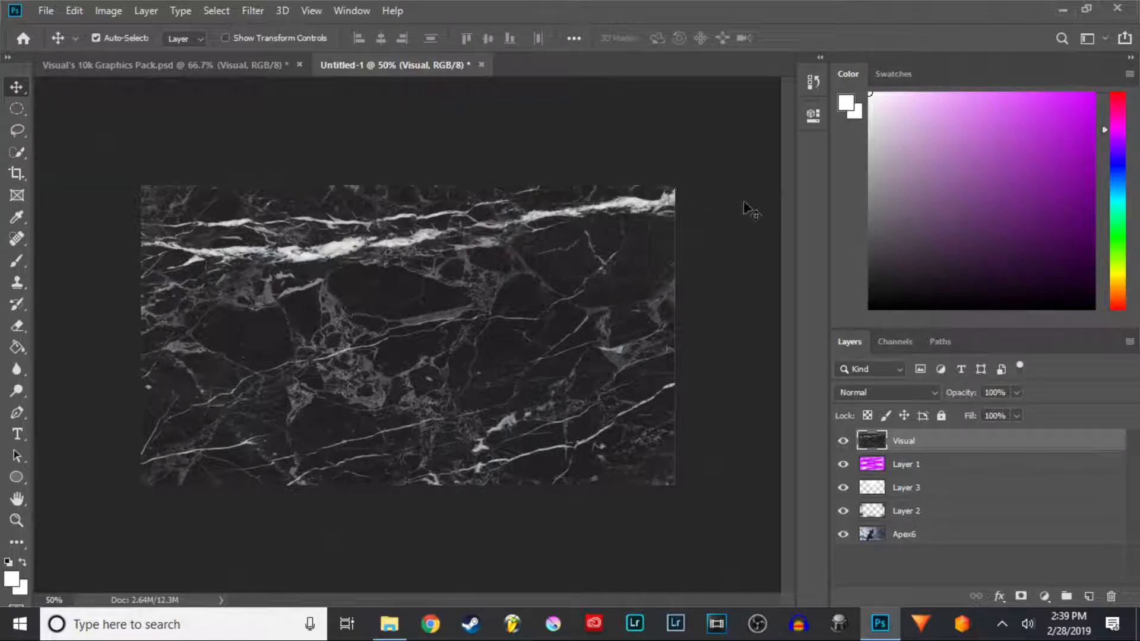
- Set the marble texture layer's blend mode to Soft Light and its opacity to 59%
click(932, 392)
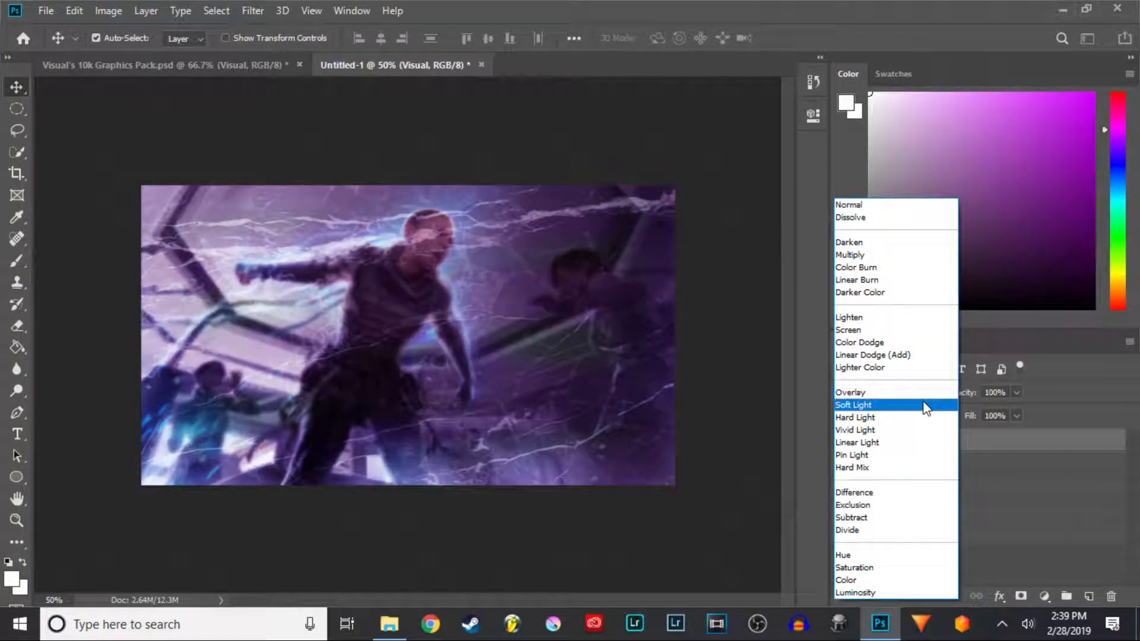
click(925, 406)
drag(968, 392, 959, 395)
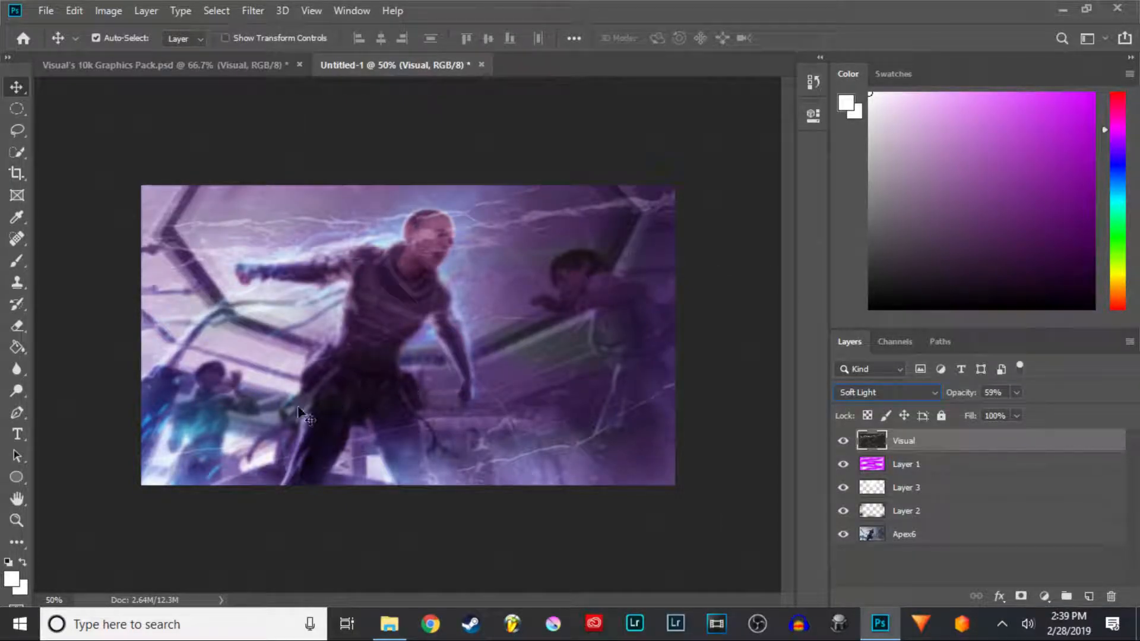
- Add a new layer above the glow layer and sample a light blue from the glowing area near the lower-left character
click(979, 497)
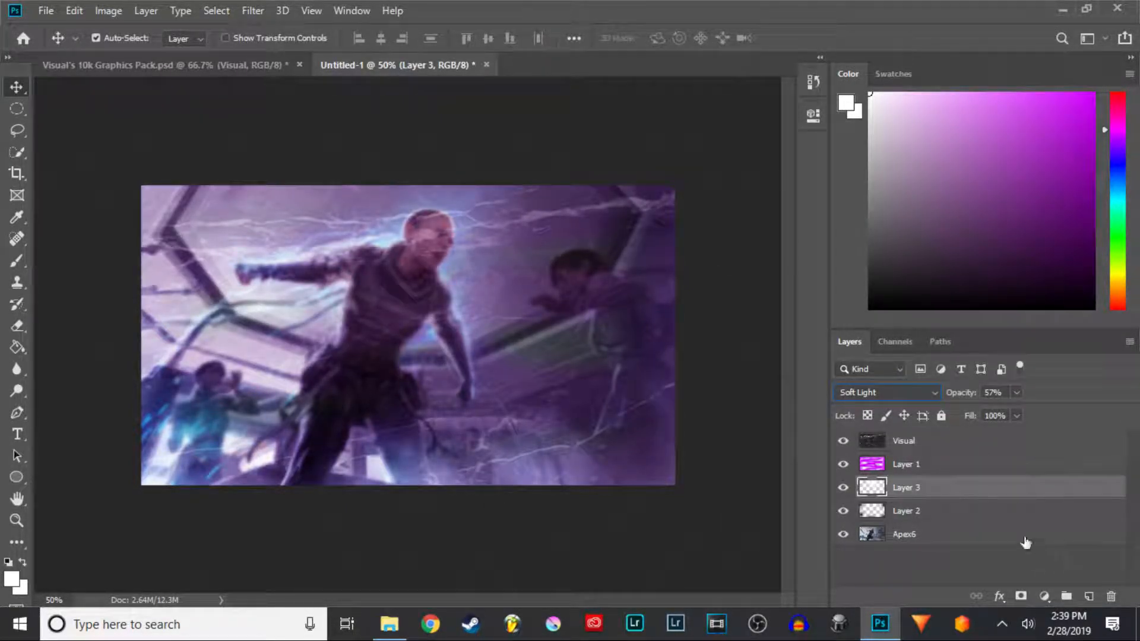
click(1089, 595)
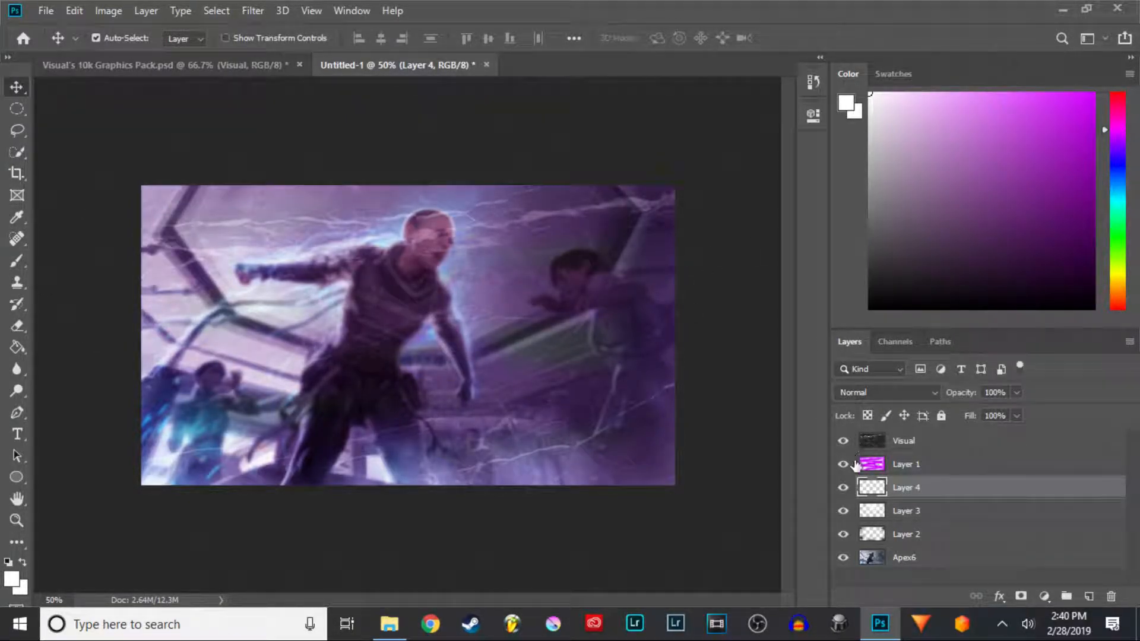
click(16, 218)
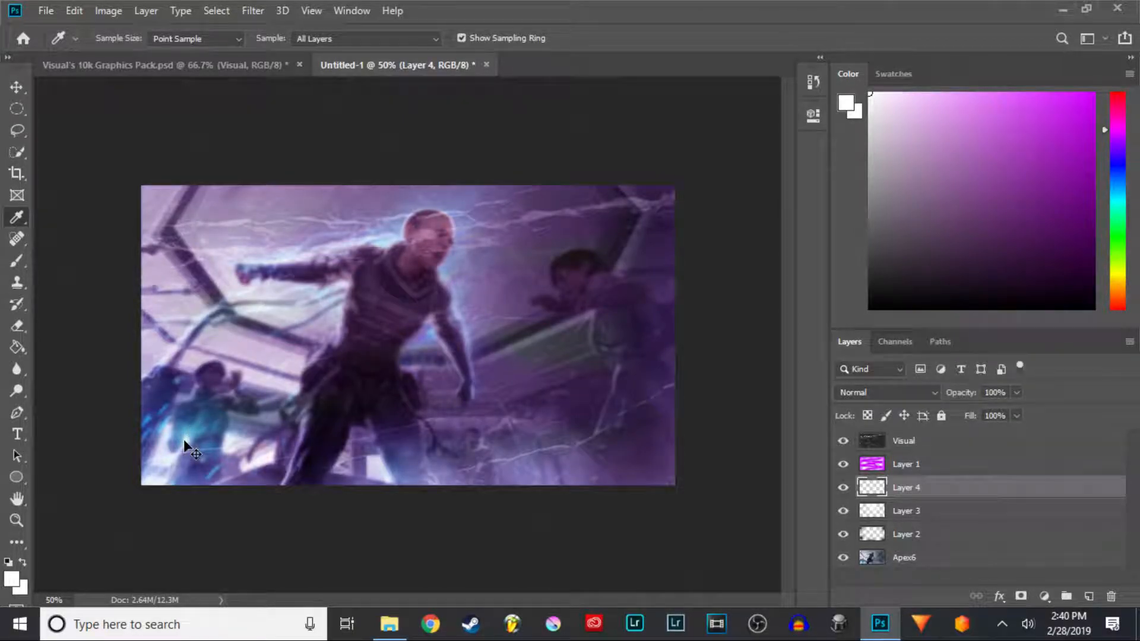
key(ctrl+plus)
key(ctrl+plus)
key(ctrl+plus)
drag(262, 400, 818, 201)
drag(216, 464, 473, 290)
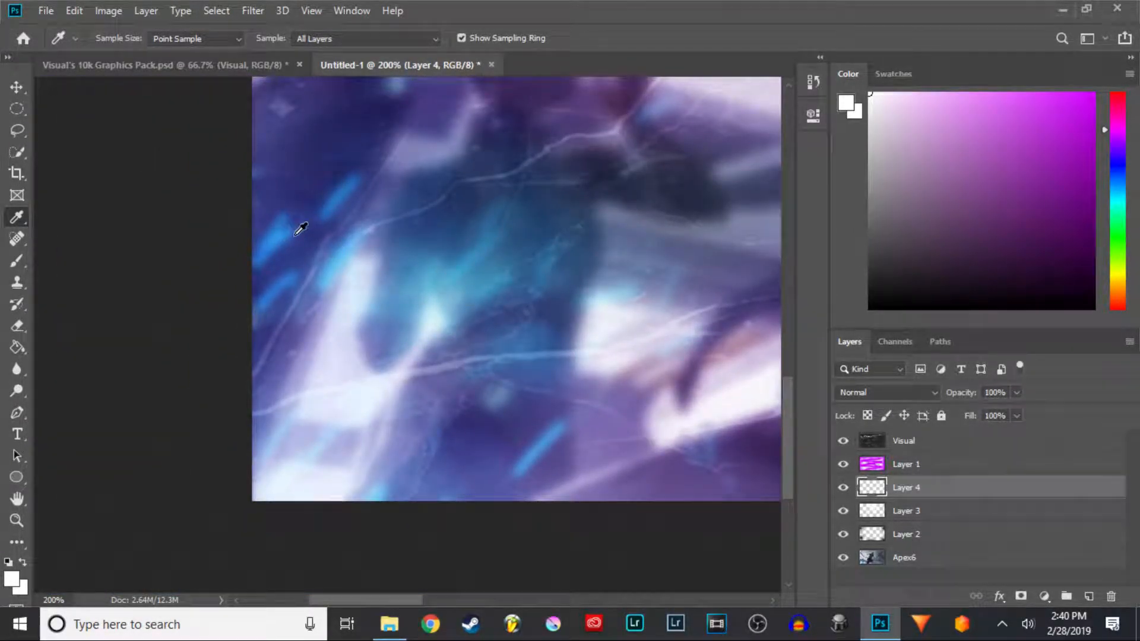
drag(293, 232, 291, 230)
key(ctrl+minus)
key(ctrl+minus)
key(ctrl+minus)
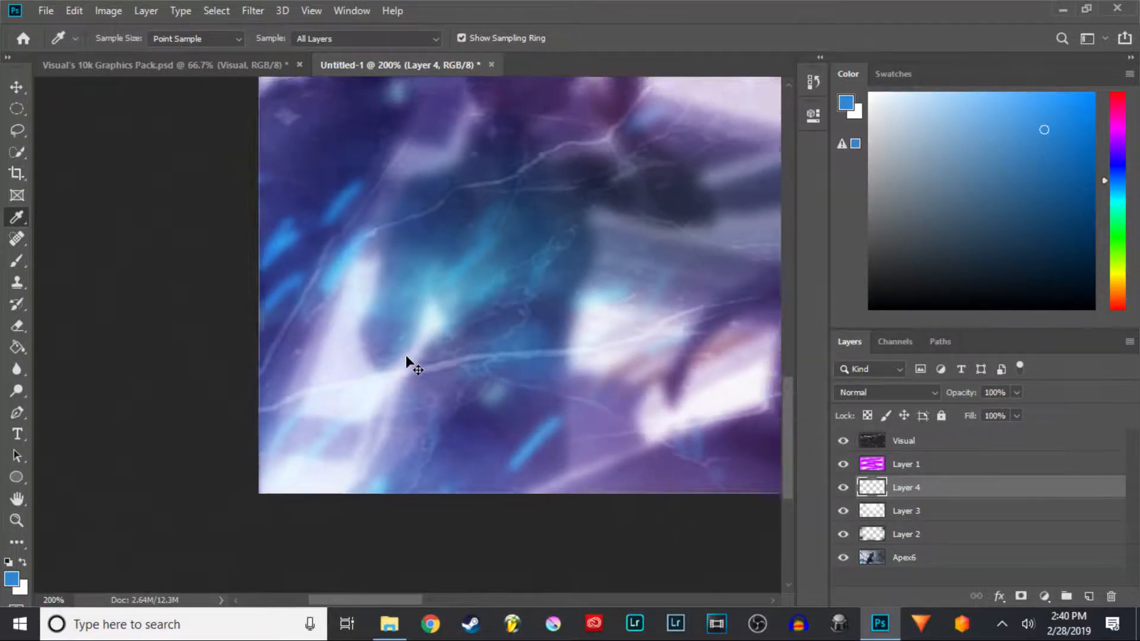
key(ctrl+plus)
key(ctrl+minus)
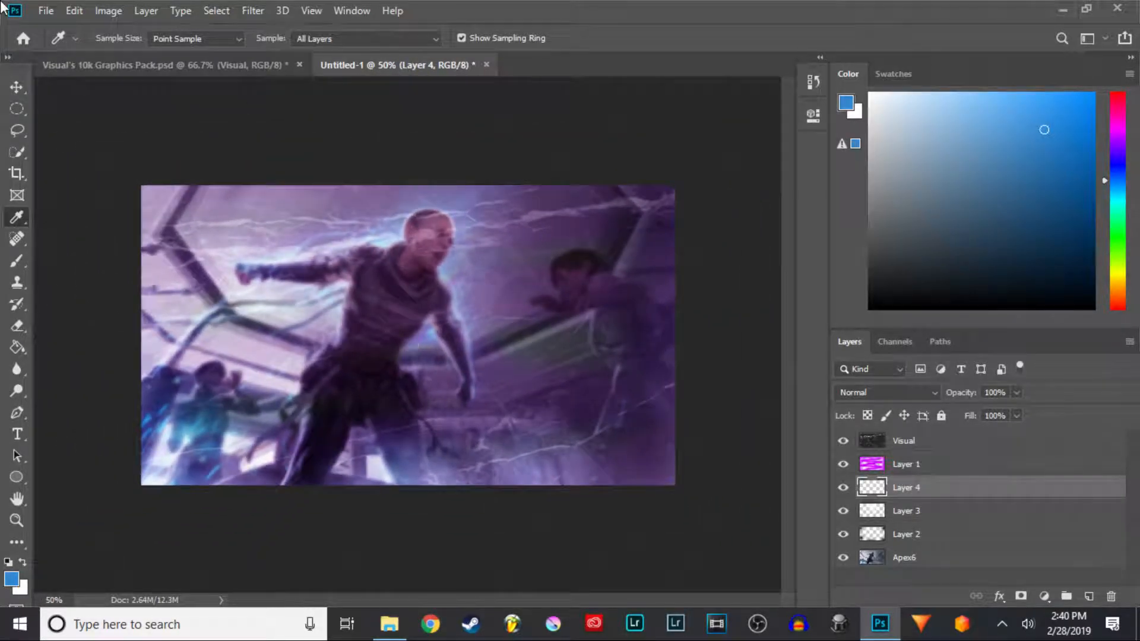
- Paint the blue with the 600 px brush over the top-right, bottom-right and top-left areas of the image
click(16, 262)
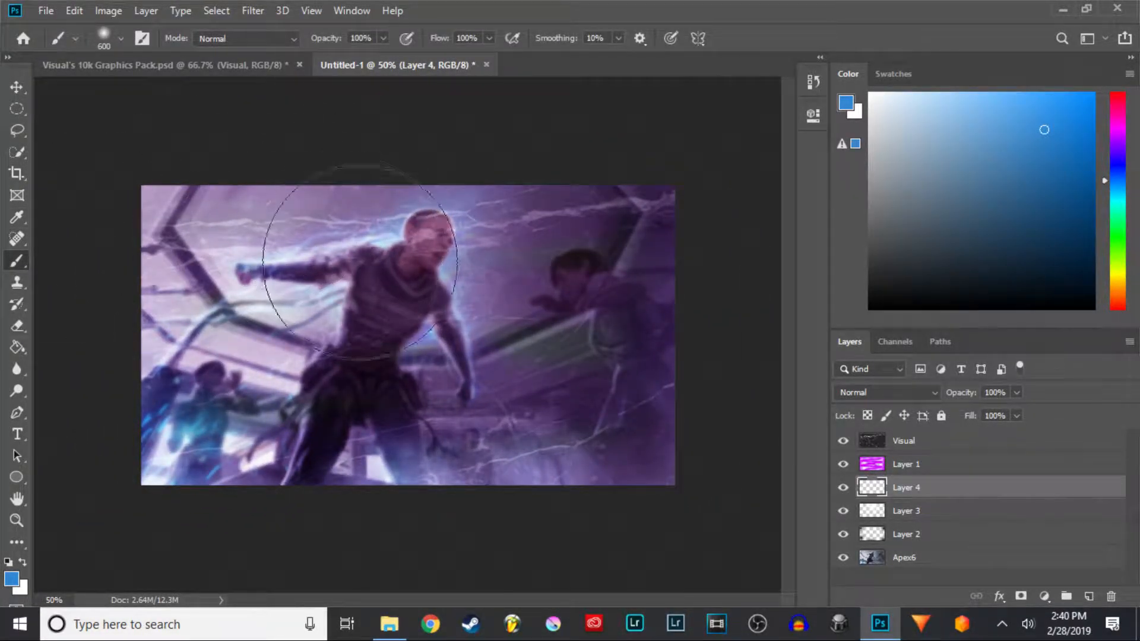
click(664, 265)
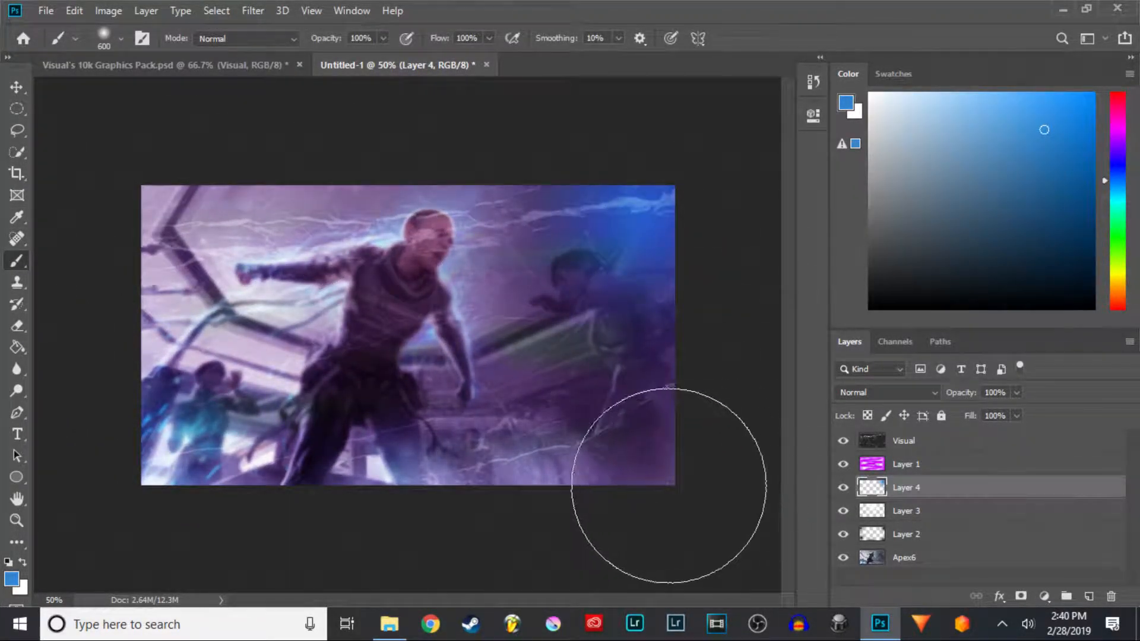
click(654, 496)
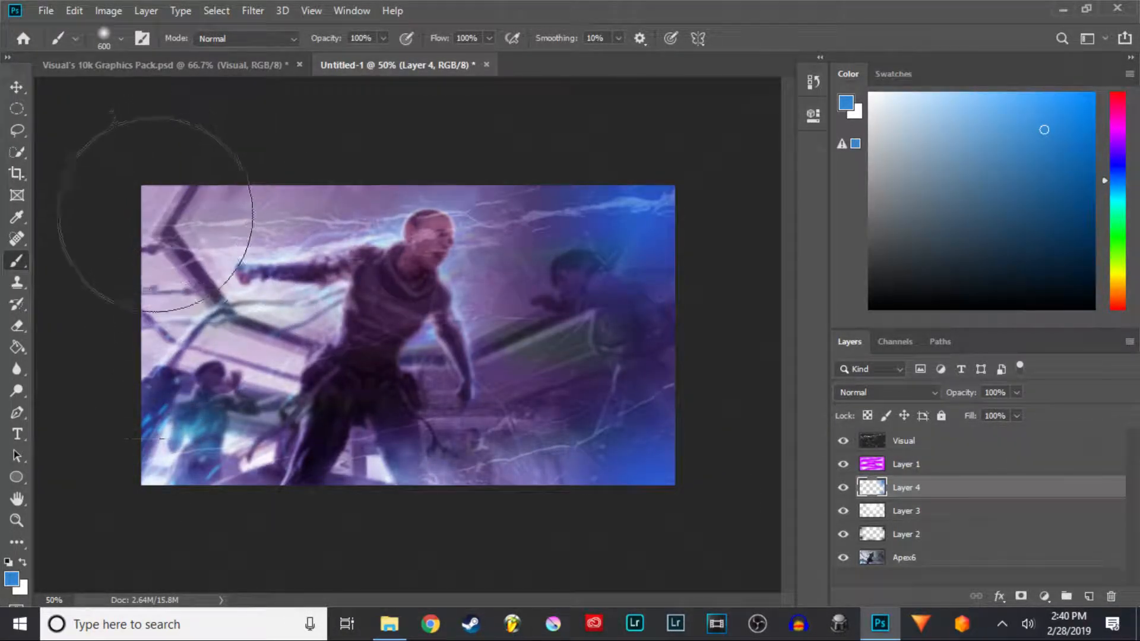
click(134, 213)
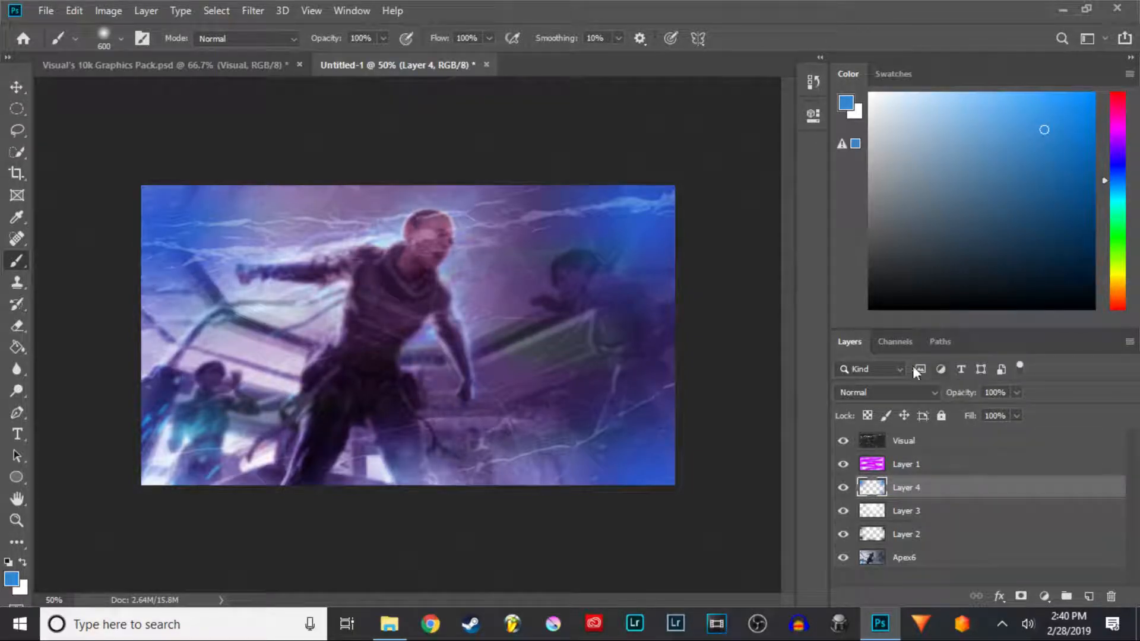
- Set the blue layer's blend mode to Soft Light and its opacity to 35%
click(933, 396)
click(919, 404)
click(919, 400)
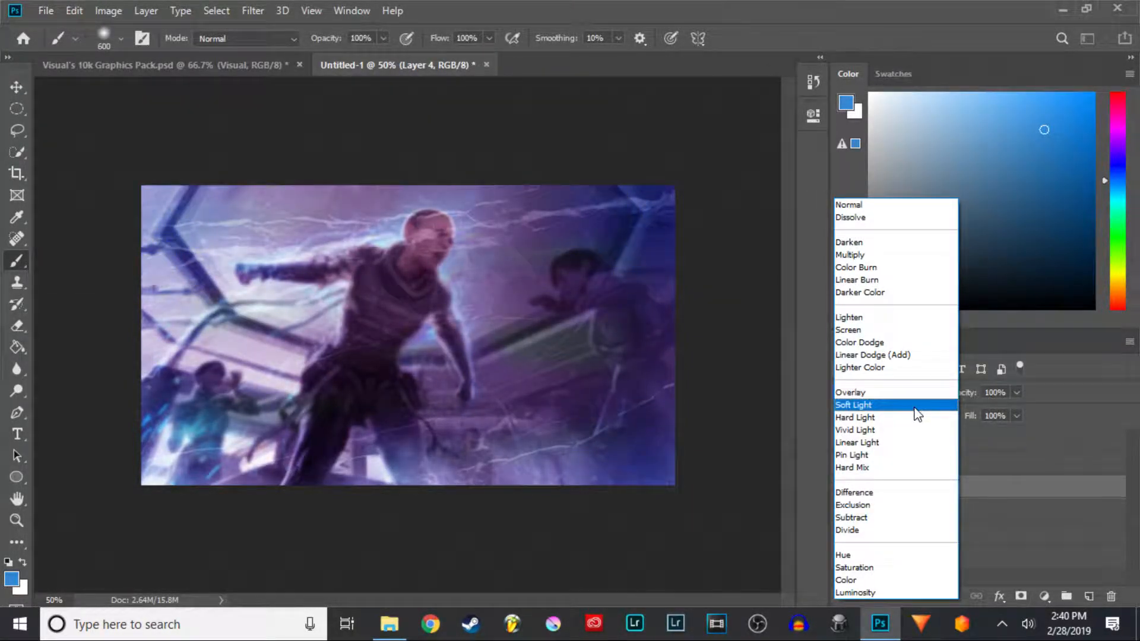
click(917, 405)
double_click(1003, 392)
key(BackSpace)
text(35)
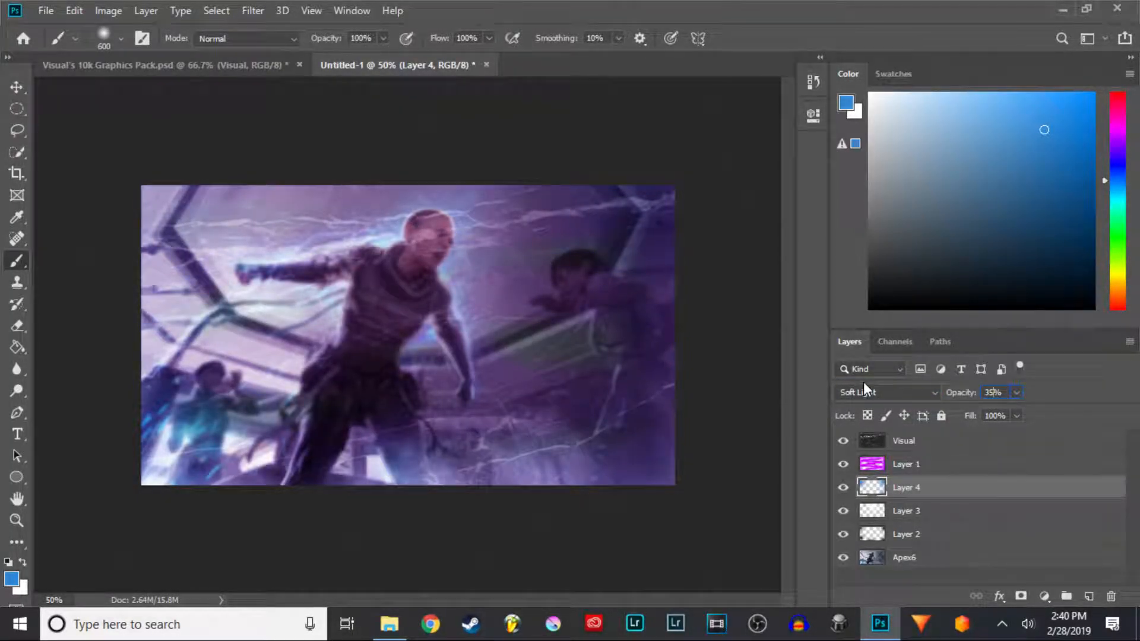
- Select all the thumbnail layers, put them into a group, and name the group bg
click(843, 488)
click(843, 488)
click(972, 444)
drag(971, 465, 954, 558)
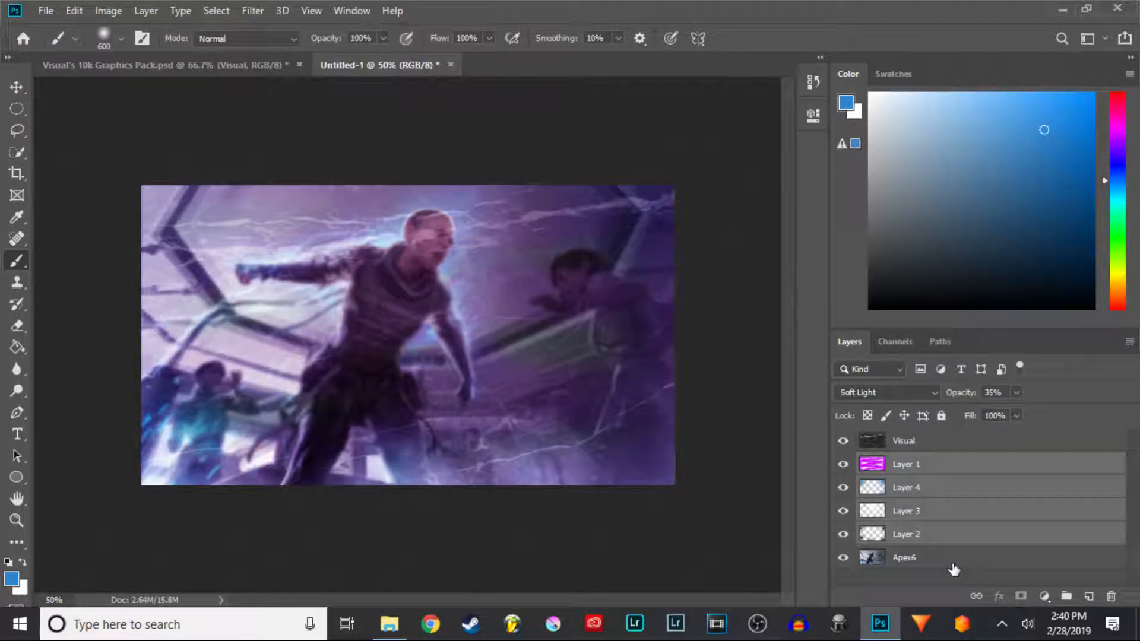
ctrl+click(952, 563)
ctrl+click(933, 442)
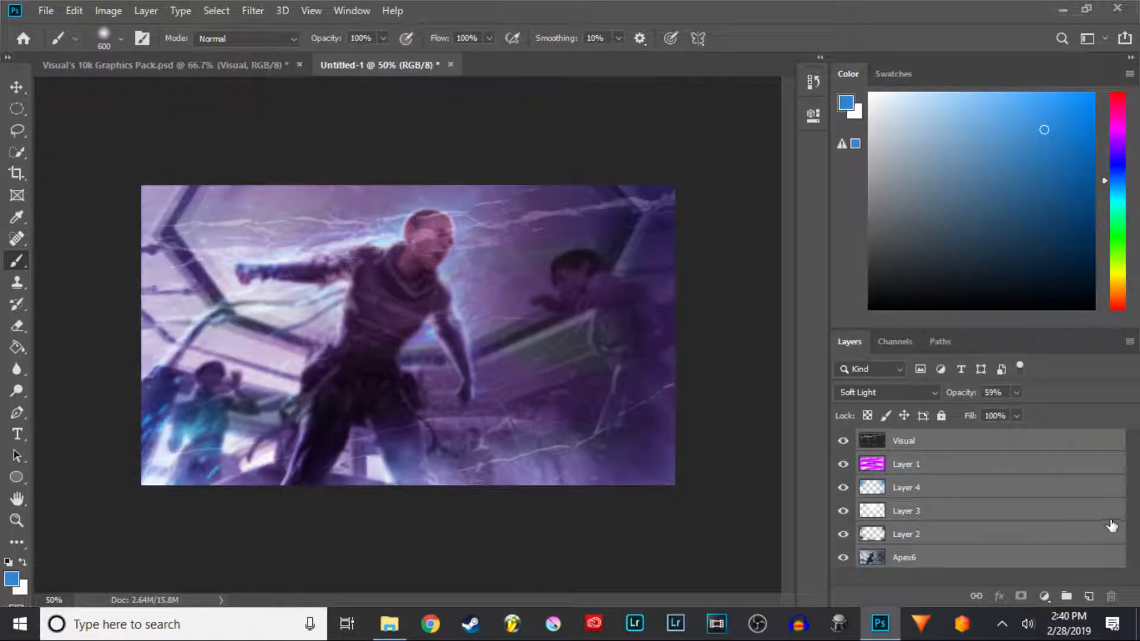
click(1065, 597)
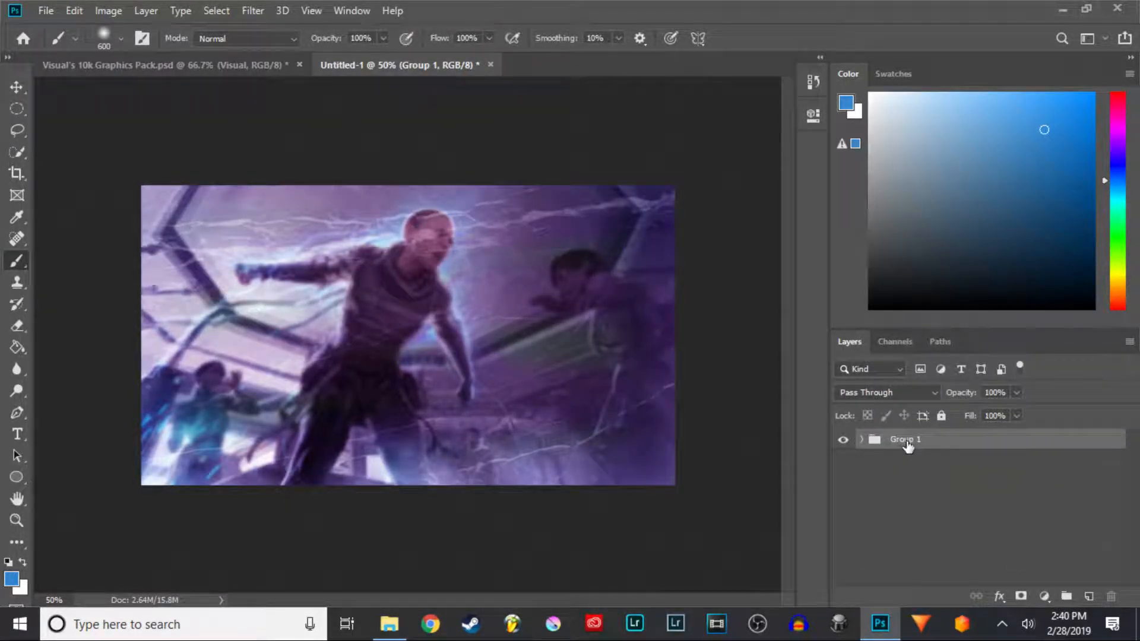
text(bo)
key(Return)
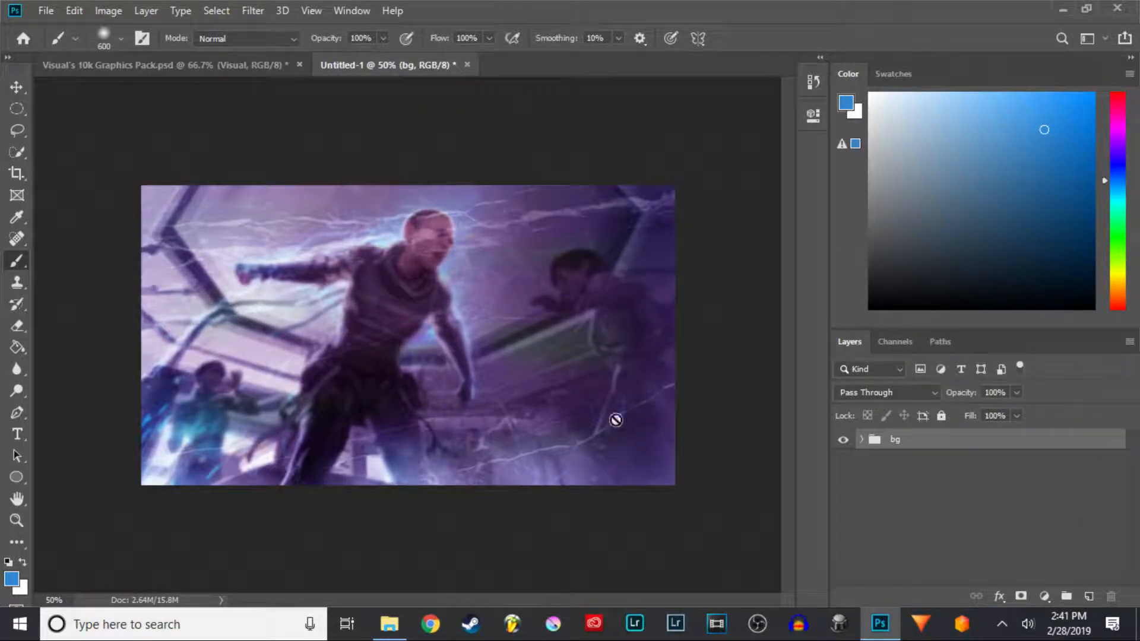
- Close the Visual's 10k Graphics Pack document without saving its changes
click(1037, 527)
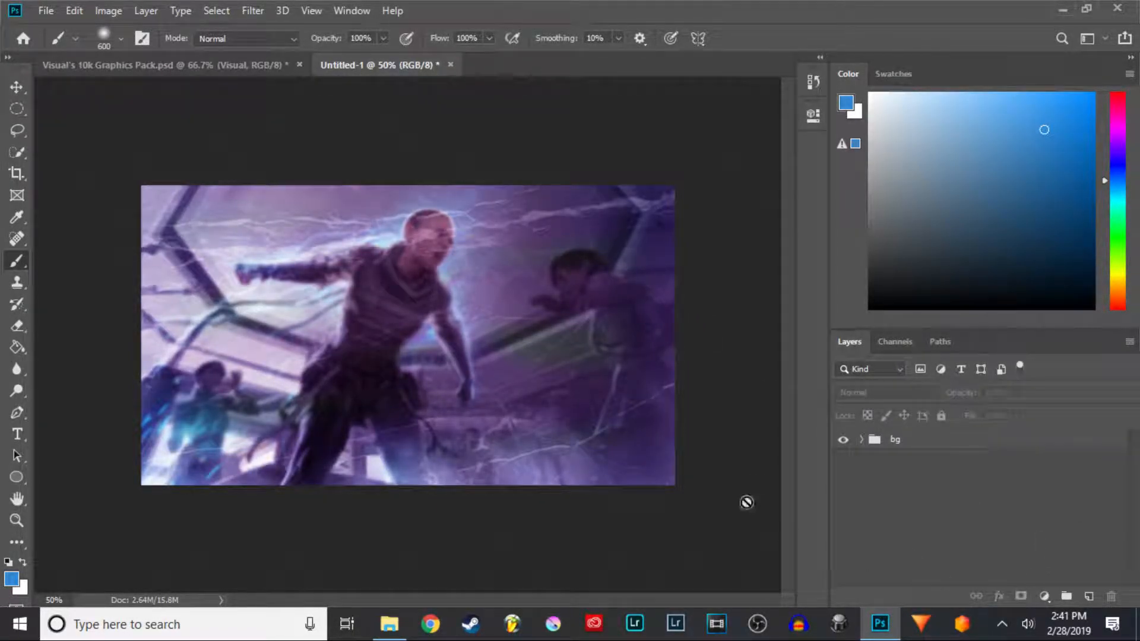
click(288, 67)
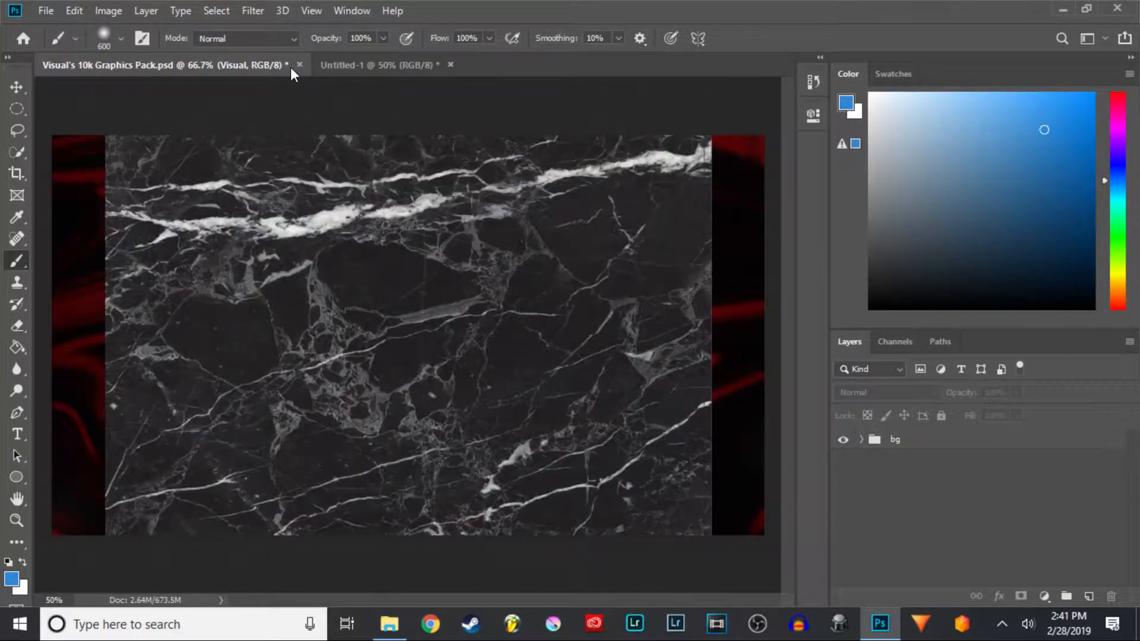
click(300, 65)
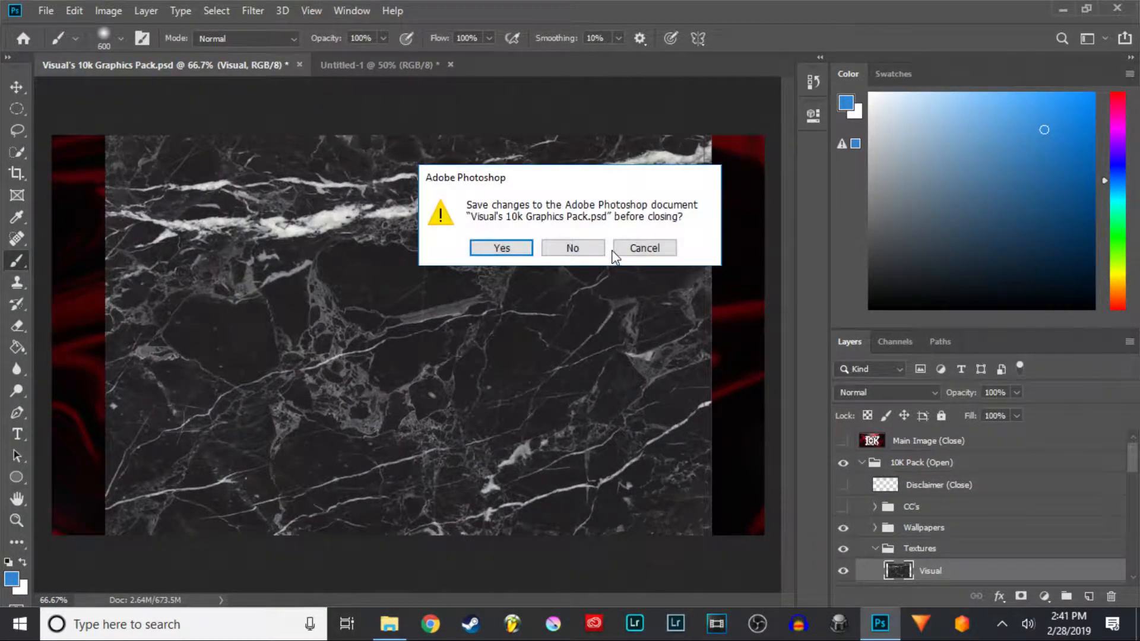
click(568, 249)
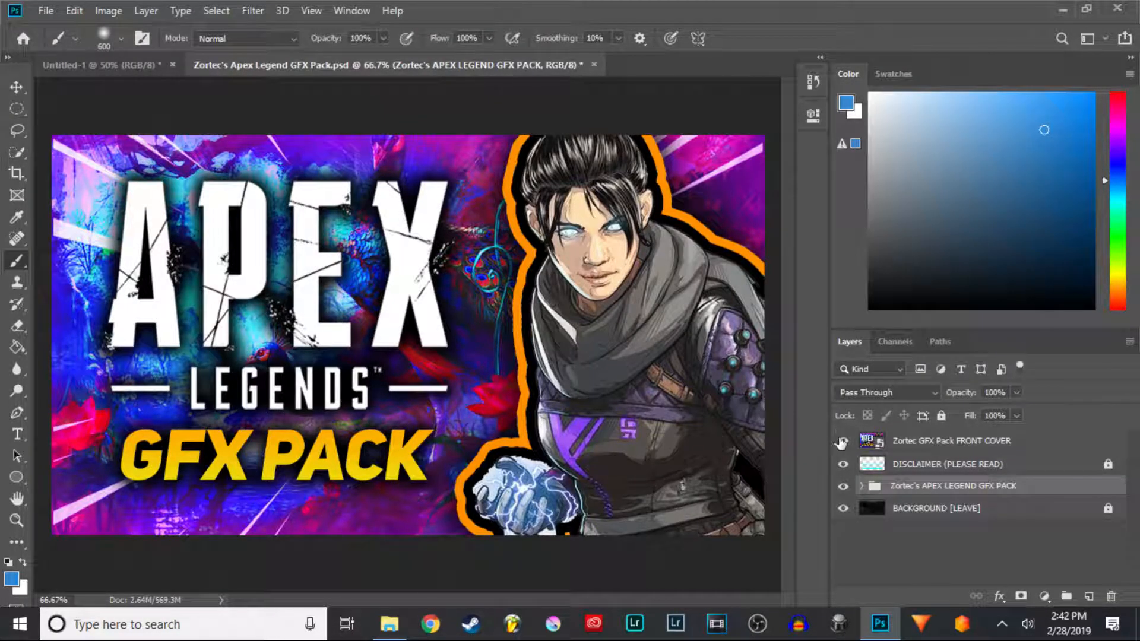
- In the Apex Legend GFX Pack document, hide the cover, disclaimer and background layers and show only the Wraith (2) render
click(843, 465)
click(843, 508)
click(861, 486)
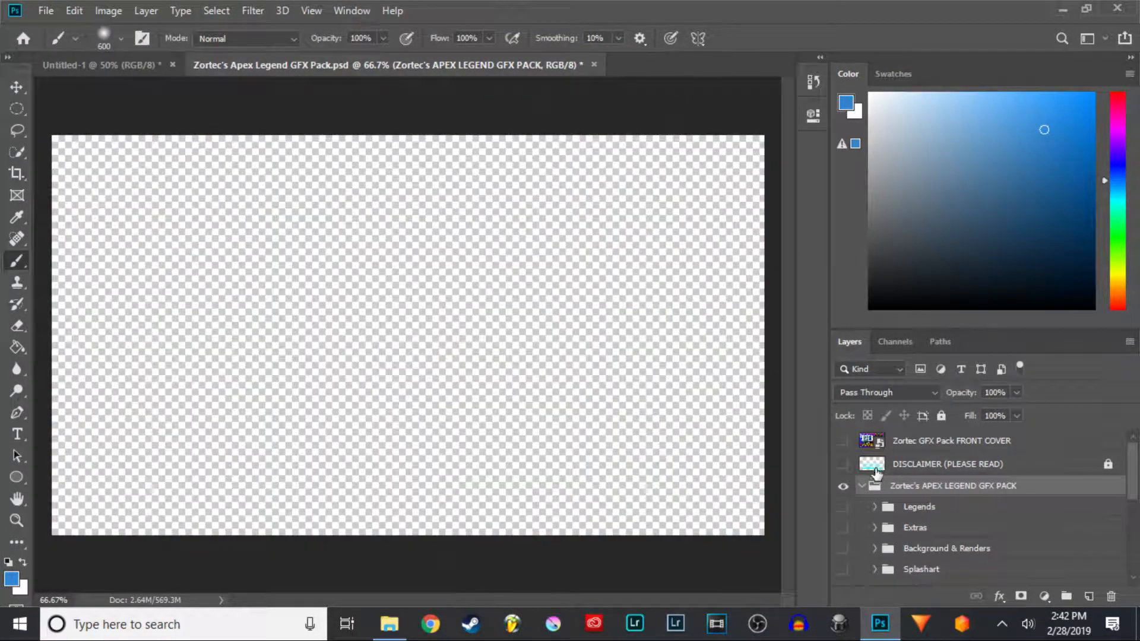
scroll(878, 475, down, 4)
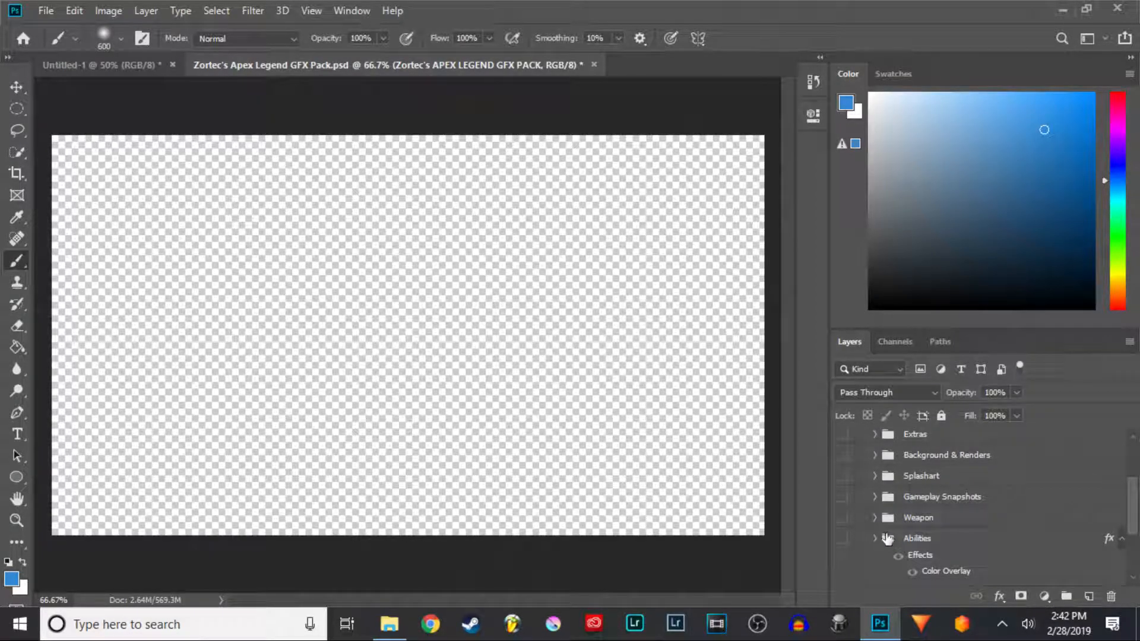
scroll(887, 536, down, 3)
scroll(887, 537, down, 1)
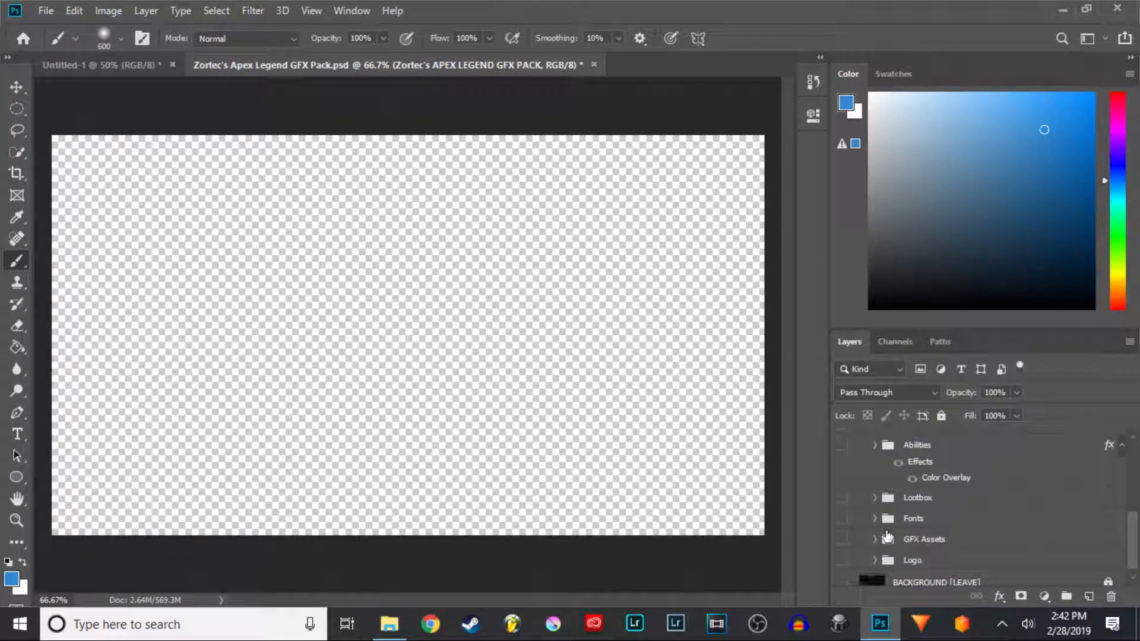
scroll(885, 537, up, 10)
scroll(878, 491, down, 8)
click(843, 482)
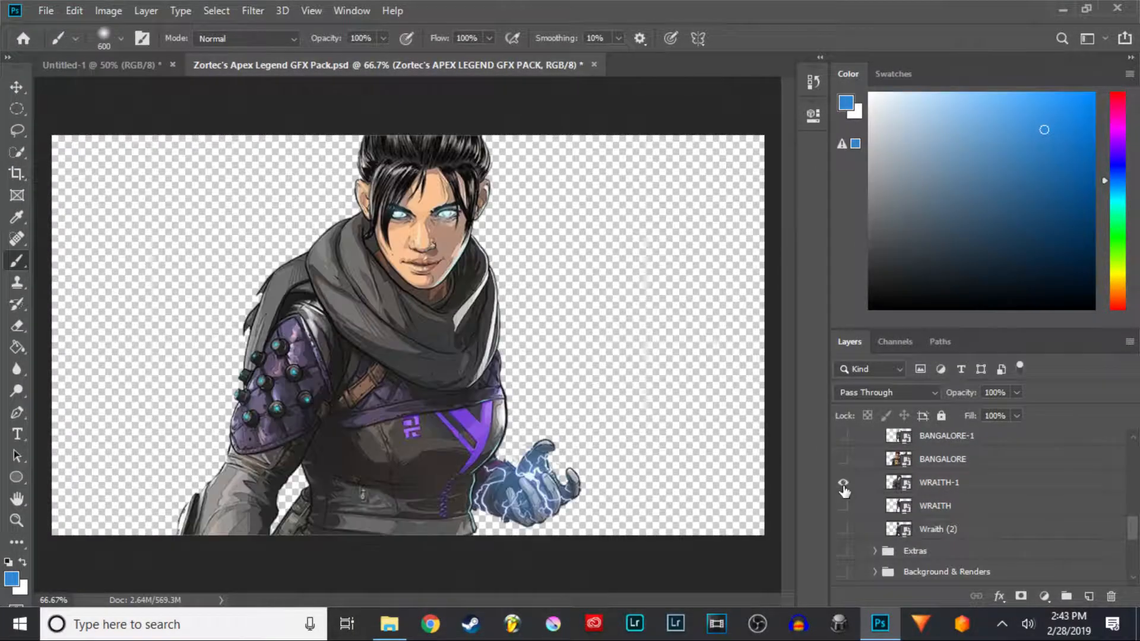
click(843, 482)
click(843, 529)
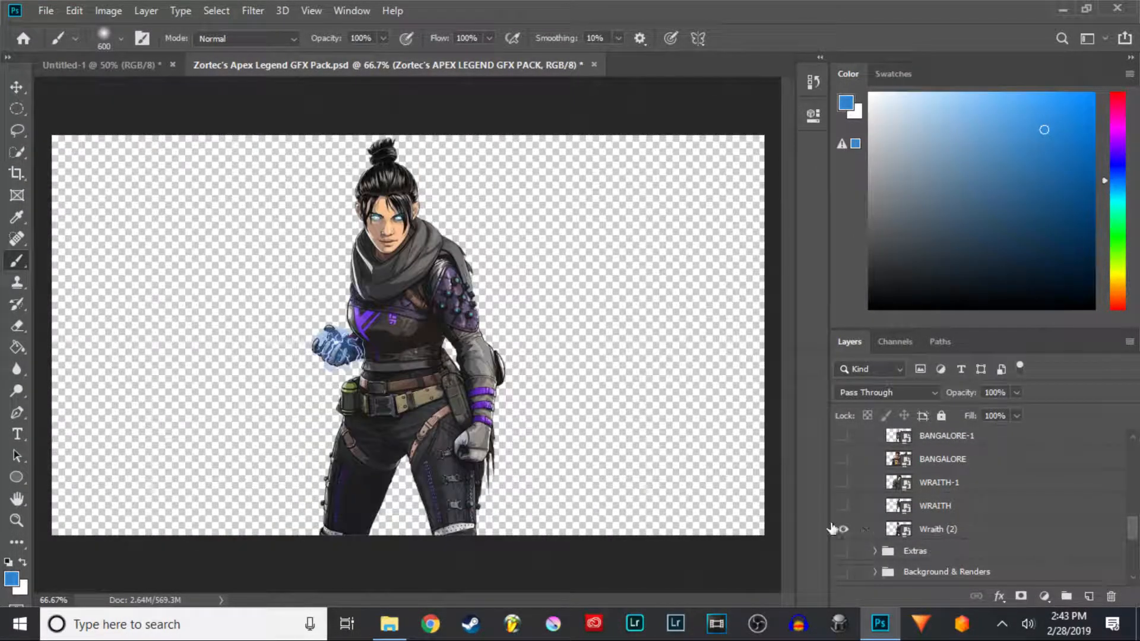
- Drag the Wraith (2) render into the thumbnail with the Move tool and add two new empty layers above it
key(v)
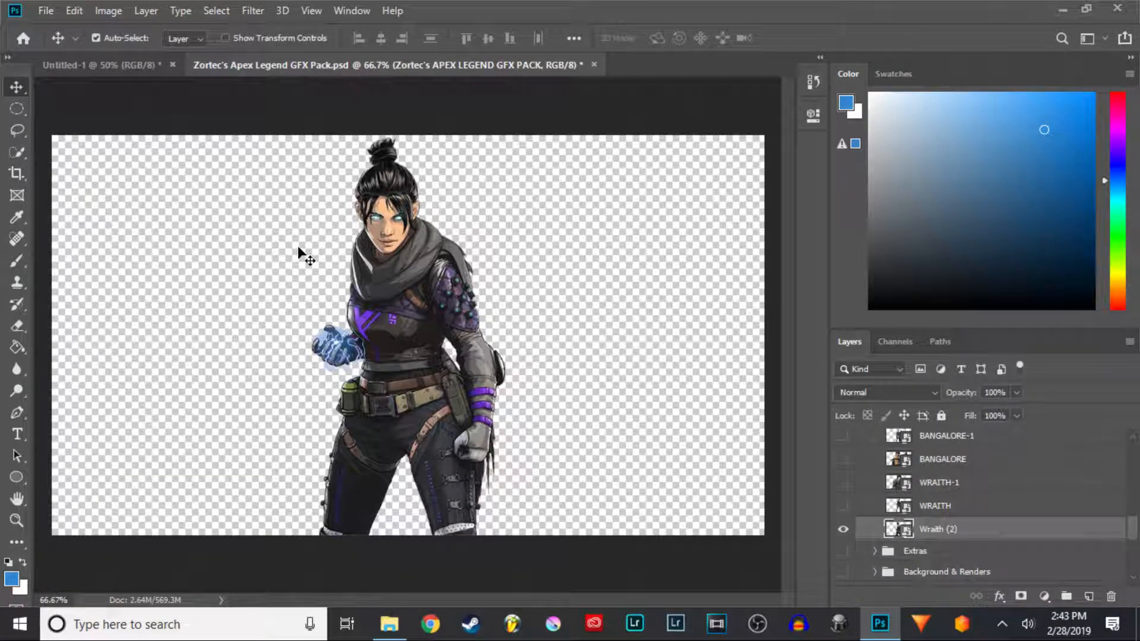
mouse_move(364, 279)
mouse_down()
mouse_move(195, 172)
mouse_move(119, 101)
mouse_move(101, 64)
mouse_move(1070, 502)
mouse_up()
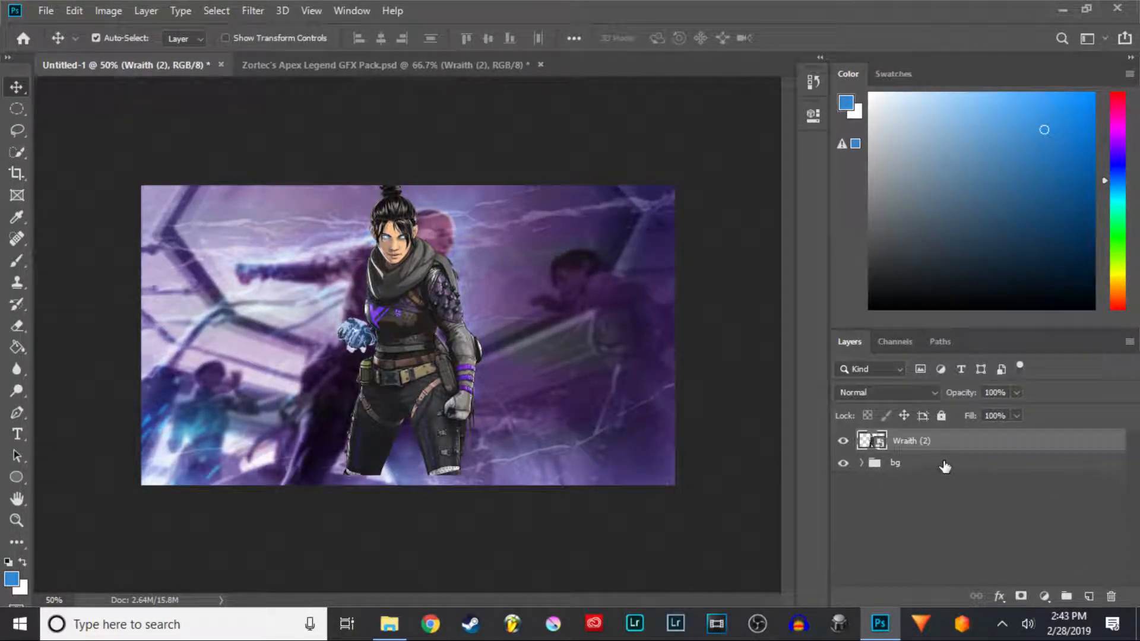
key(ctrl+shift+alt+n)
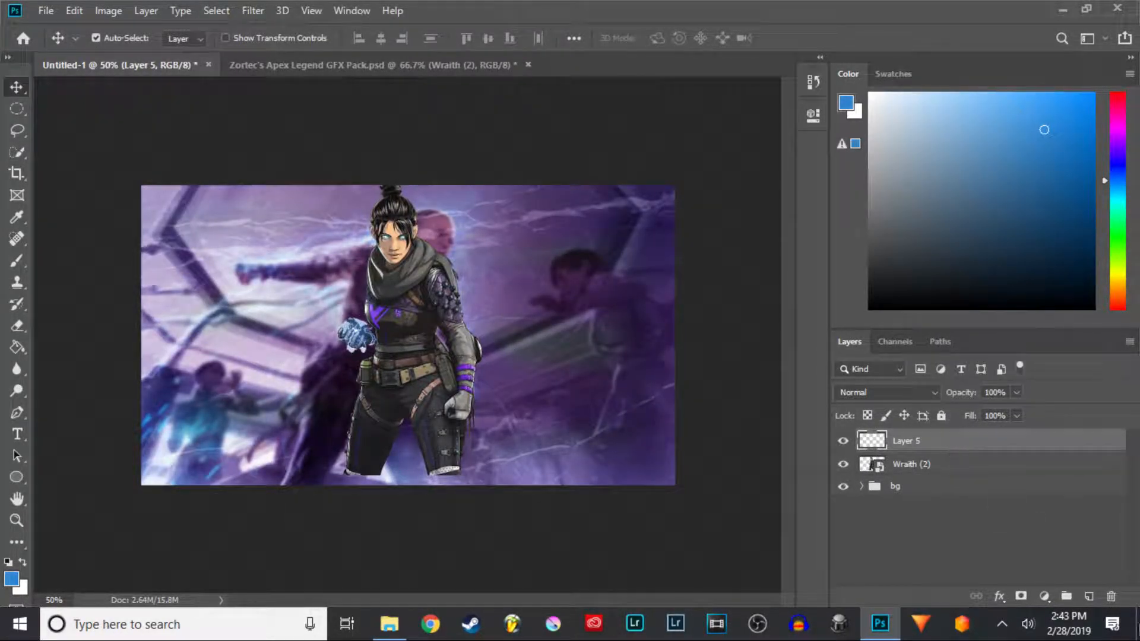
click(1089, 597)
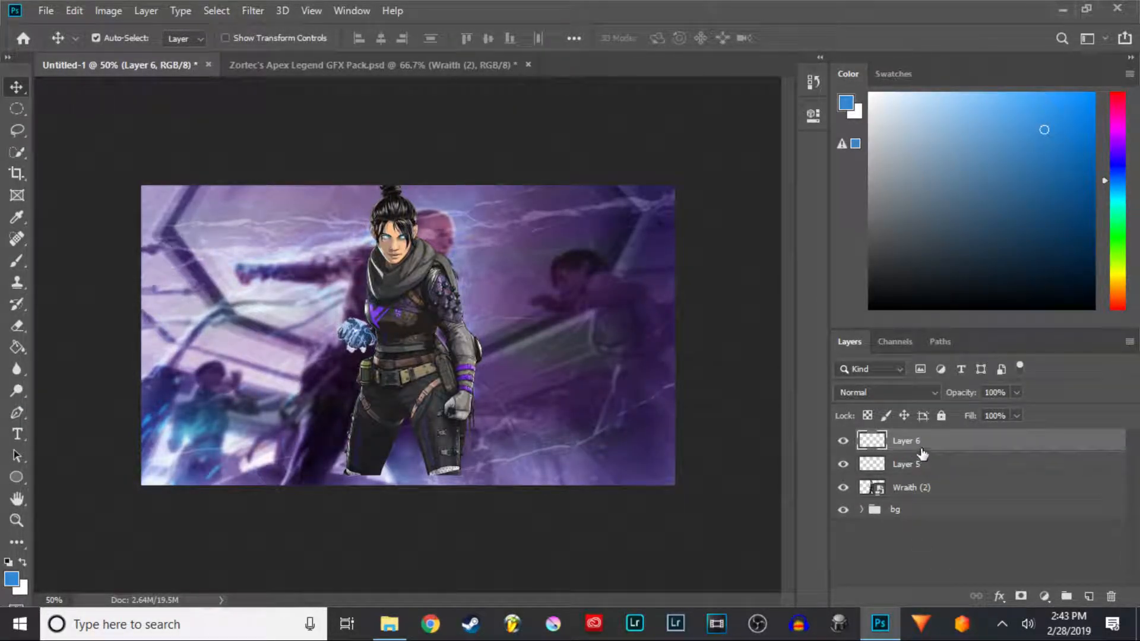
- Delete the topmost empty layer and rename the remaining empty layer black gb
key(Delete)
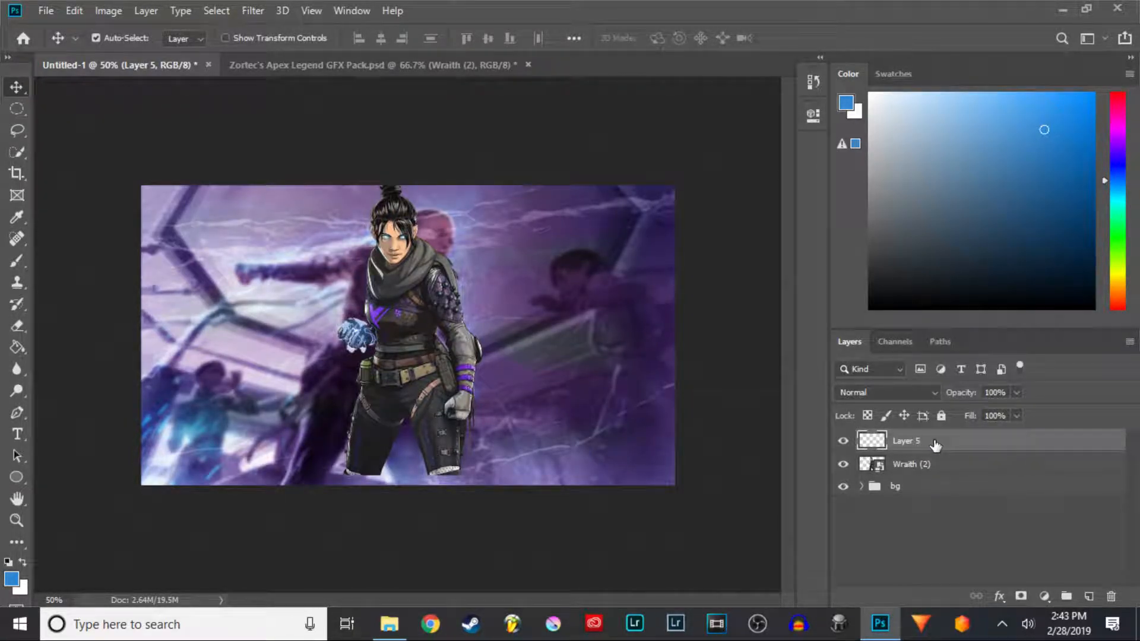
double_click(911, 442)
text(Black gb)
key(Return)
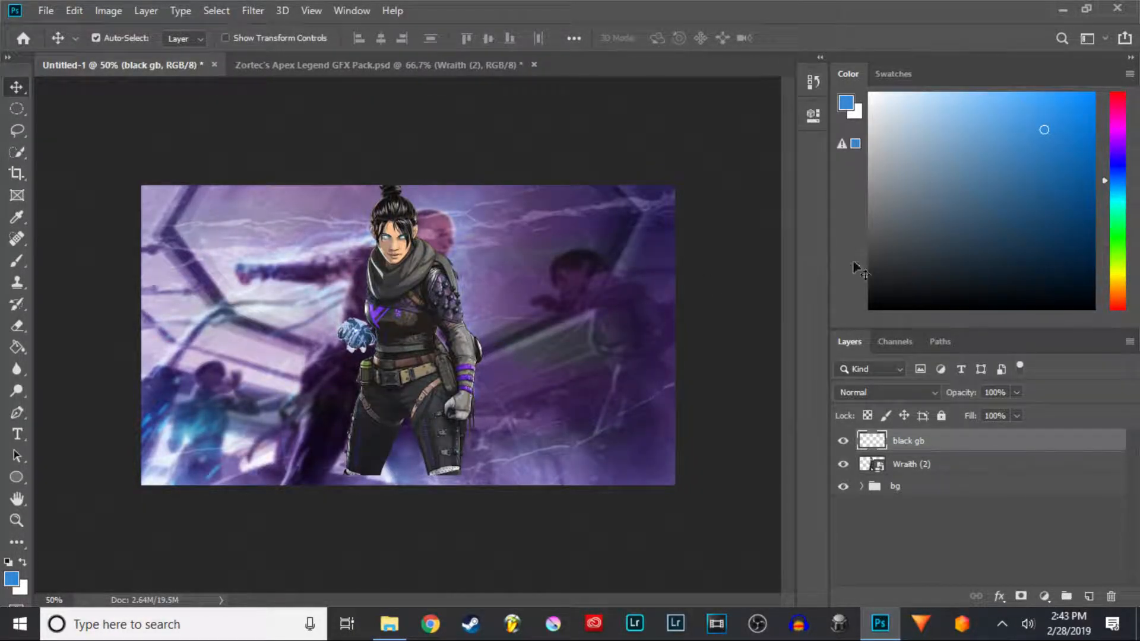
- Hide the bg group, fill the black gb layer with black using the Paint Bucket, and move it beneath the Wraith (2) render
click(20, 344)
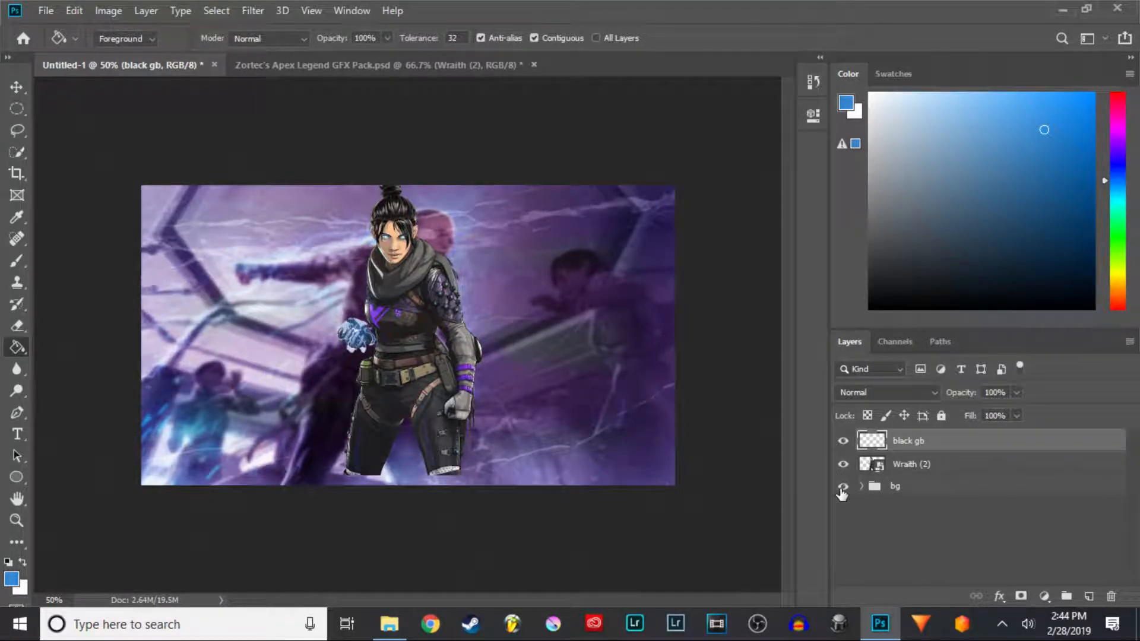
click(842, 488)
click(643, 321)
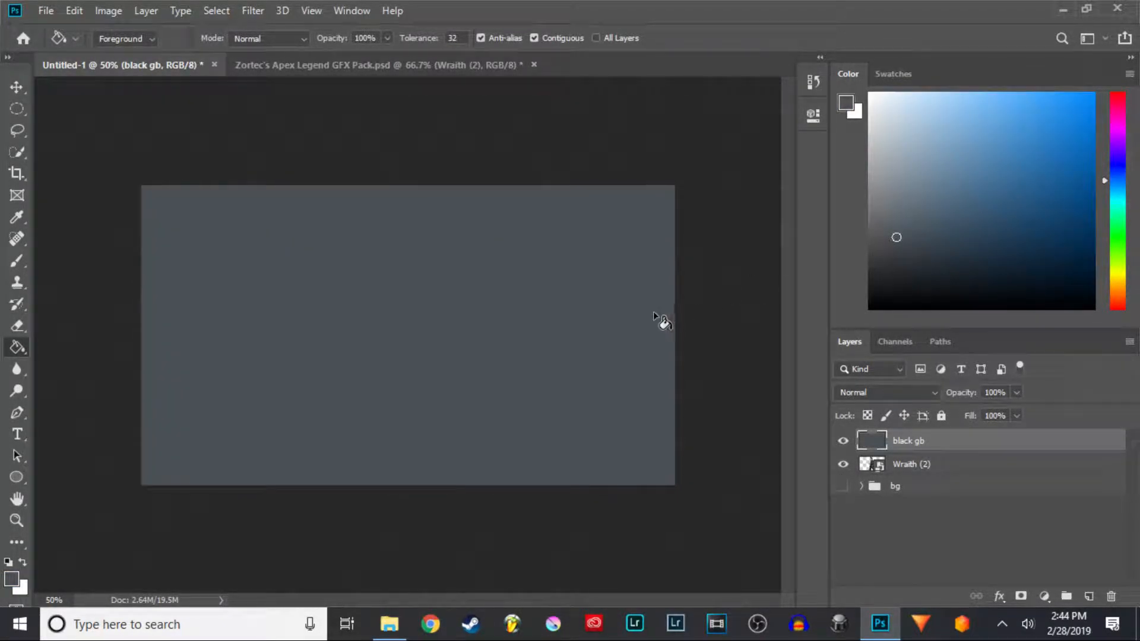
drag(957, 442, 960, 474)
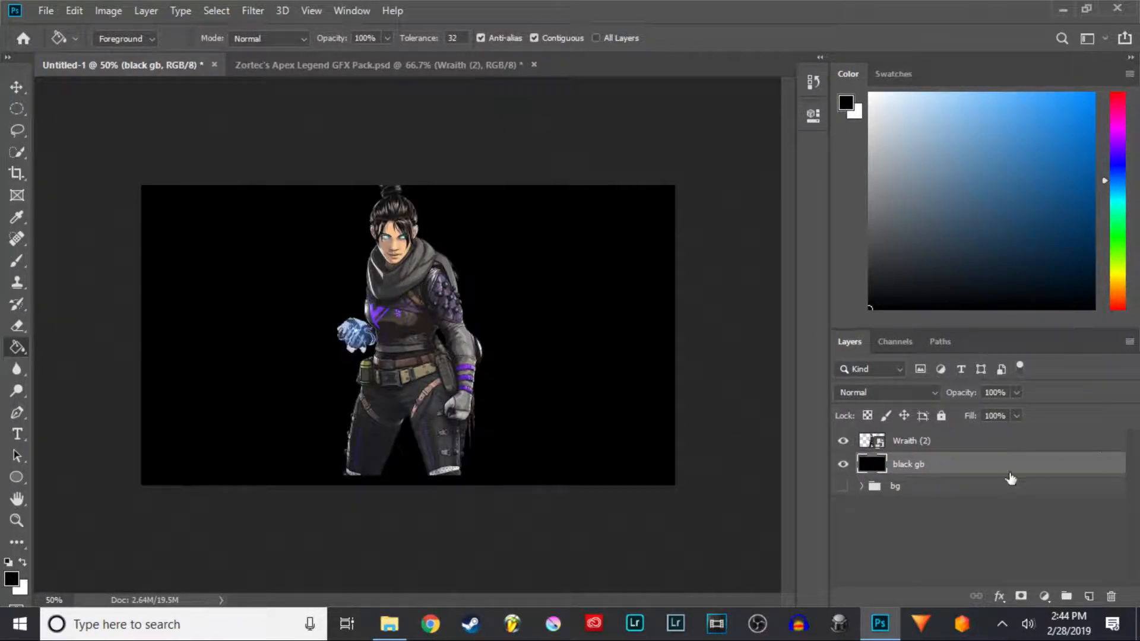
- Scale the Wraith (2) render down to about 15.4% and move it down to the canvas's bottom edge, committing the transform
click(956, 444)
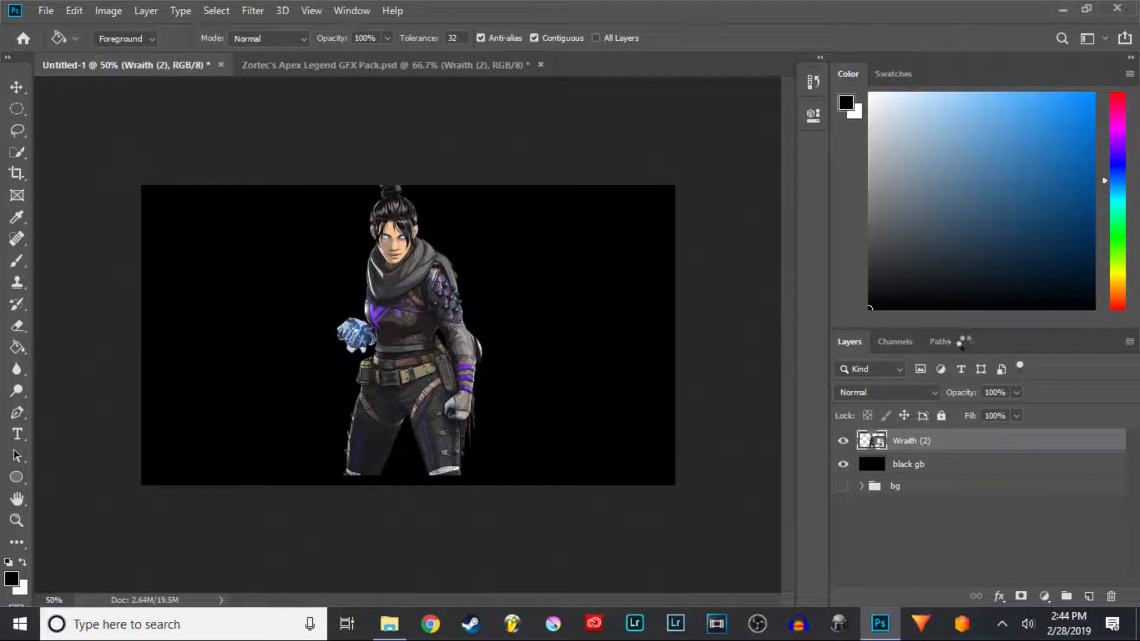
key(ctrl+t)
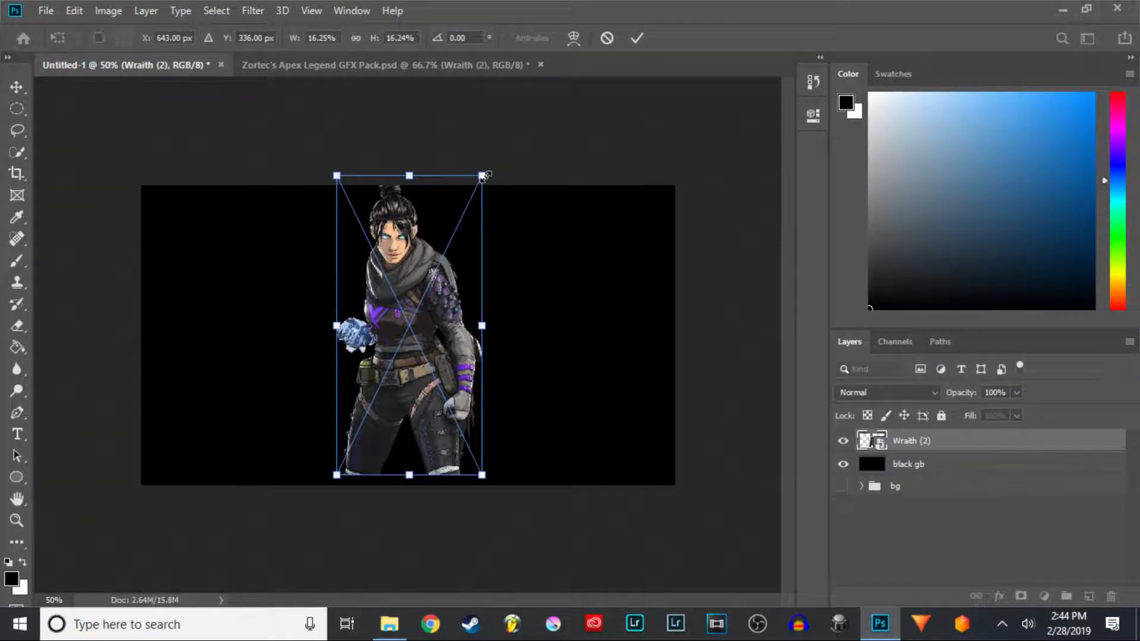
drag(482, 177, 477, 191)
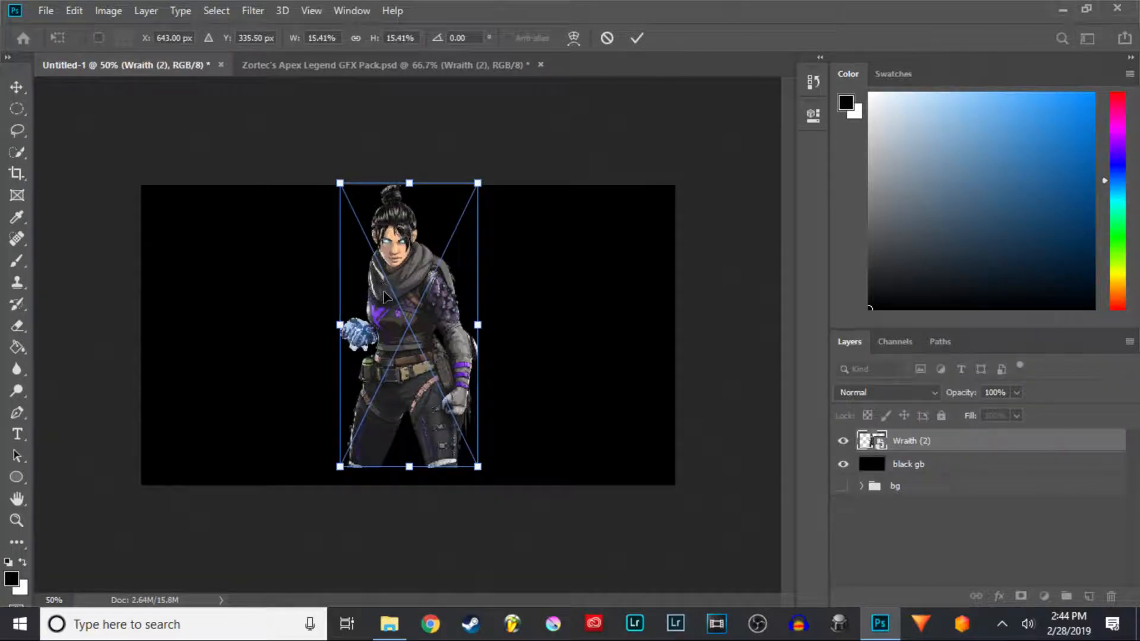
drag(387, 292, 383, 306)
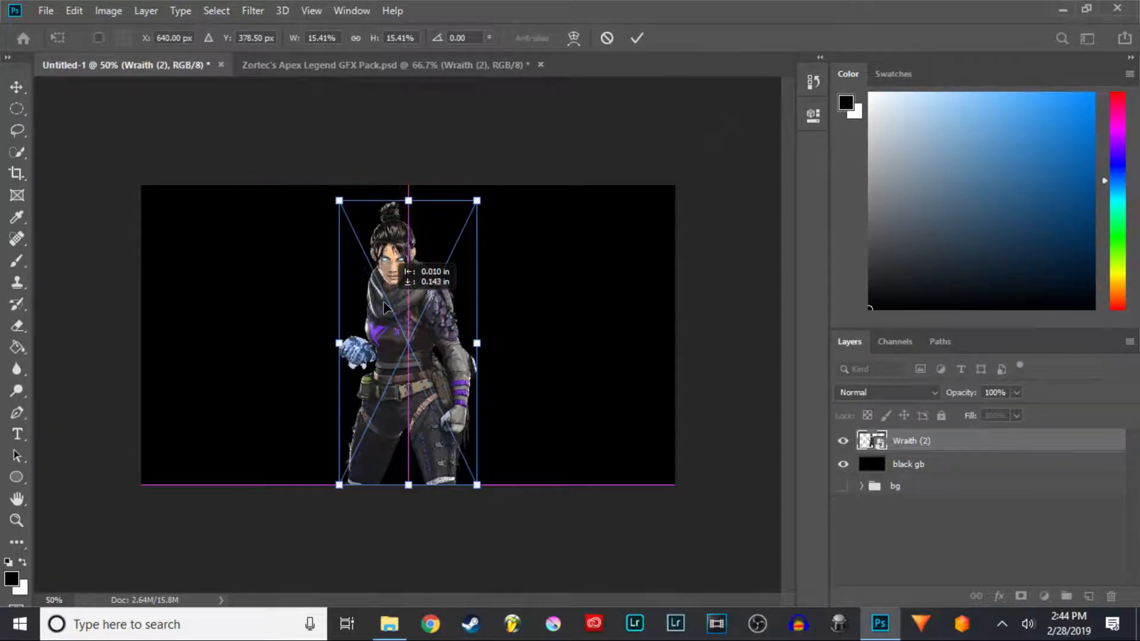
click(636, 39)
- Switch to the Zortec's Apex Legend GFX Pack document and browse its layer folders for usable assets
key(g)
key(ctrl+Tab)
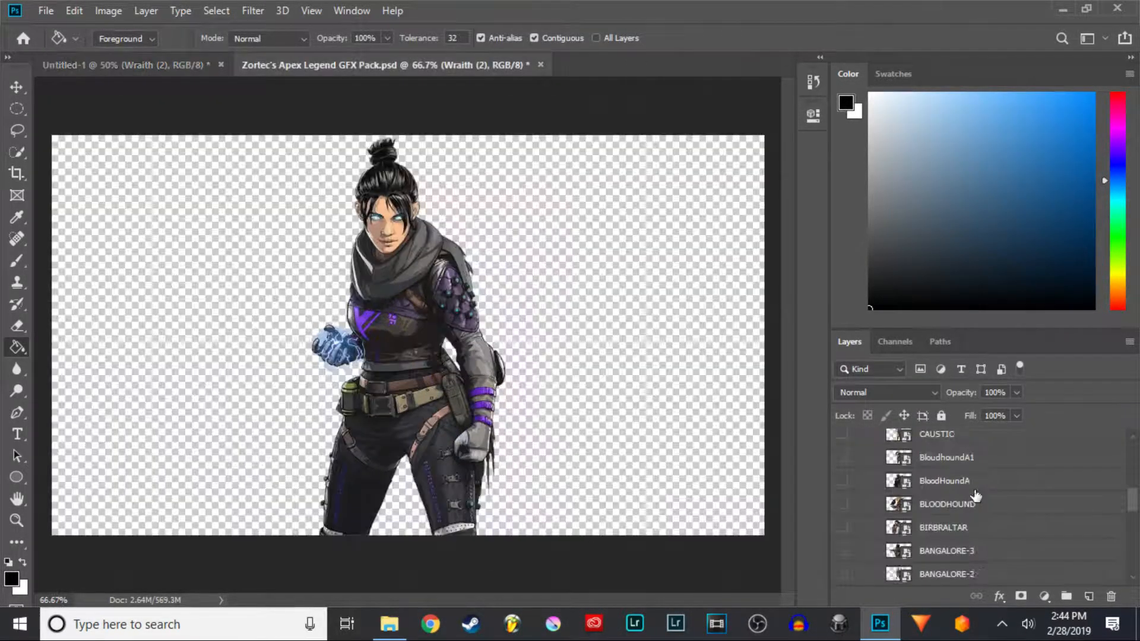
scroll(901, 488, up, 2)
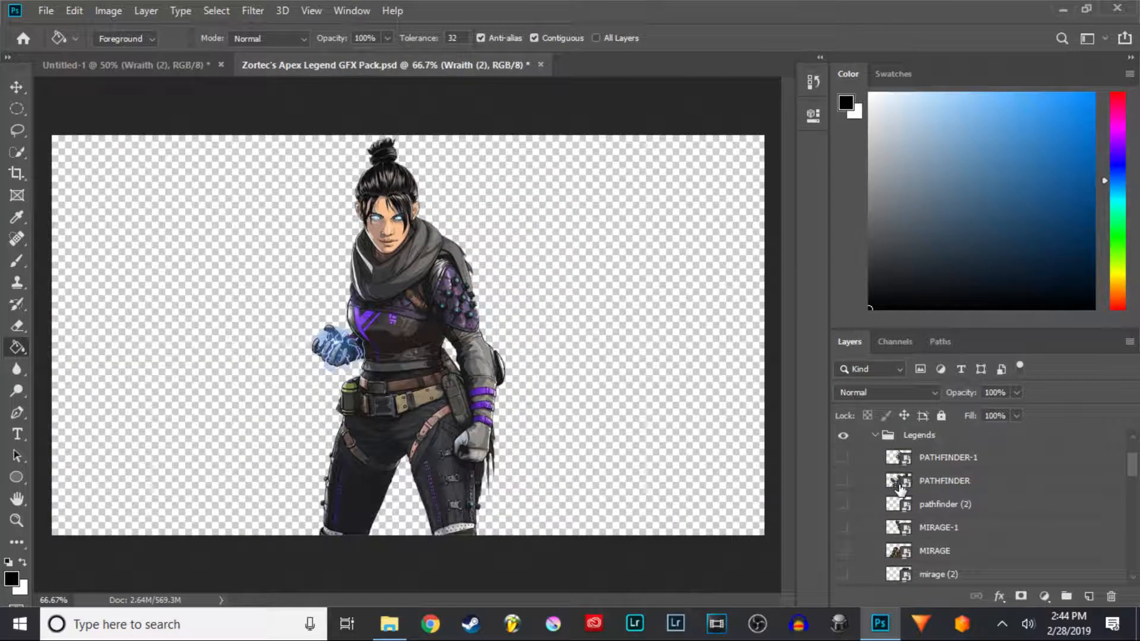
click(872, 442)
click(874, 437)
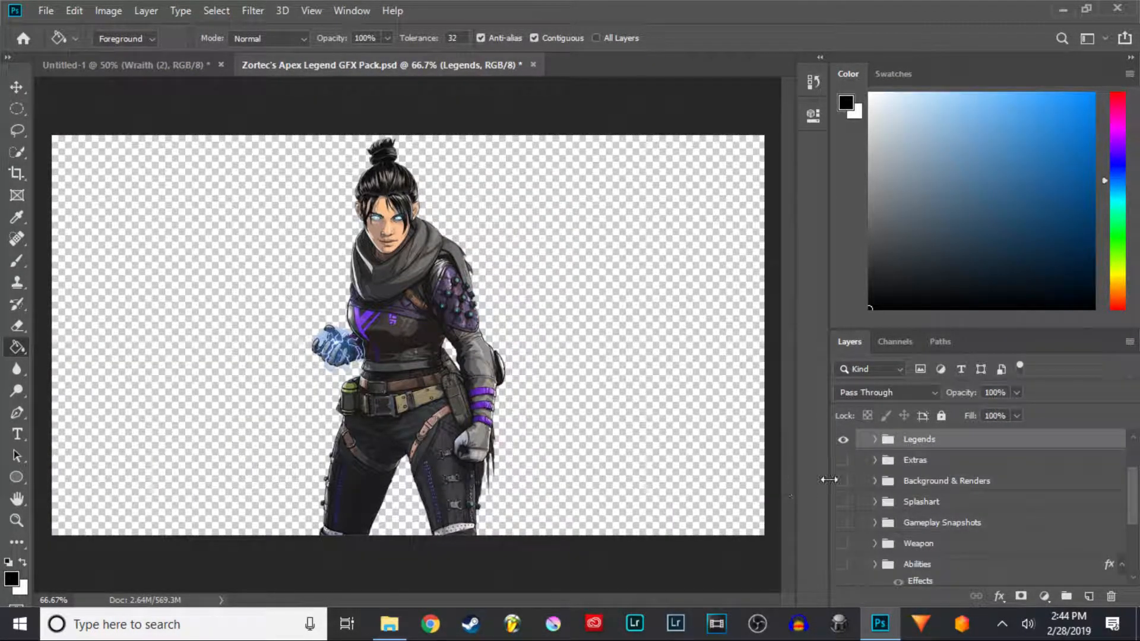
scroll(962, 505, down, 1)
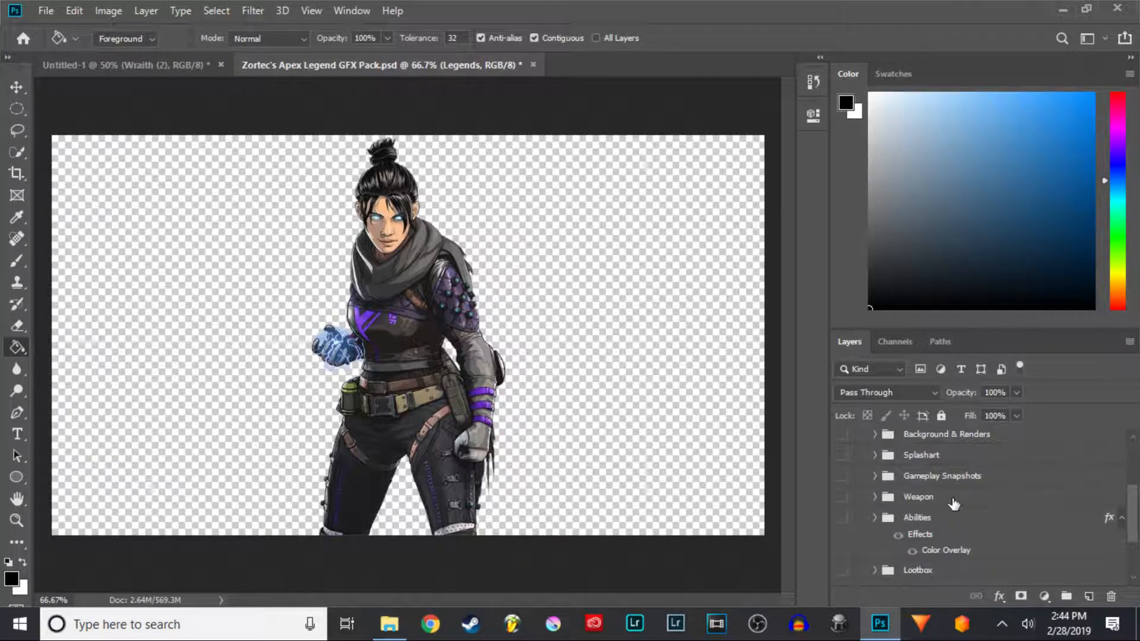
scroll(876, 527, down, 2)
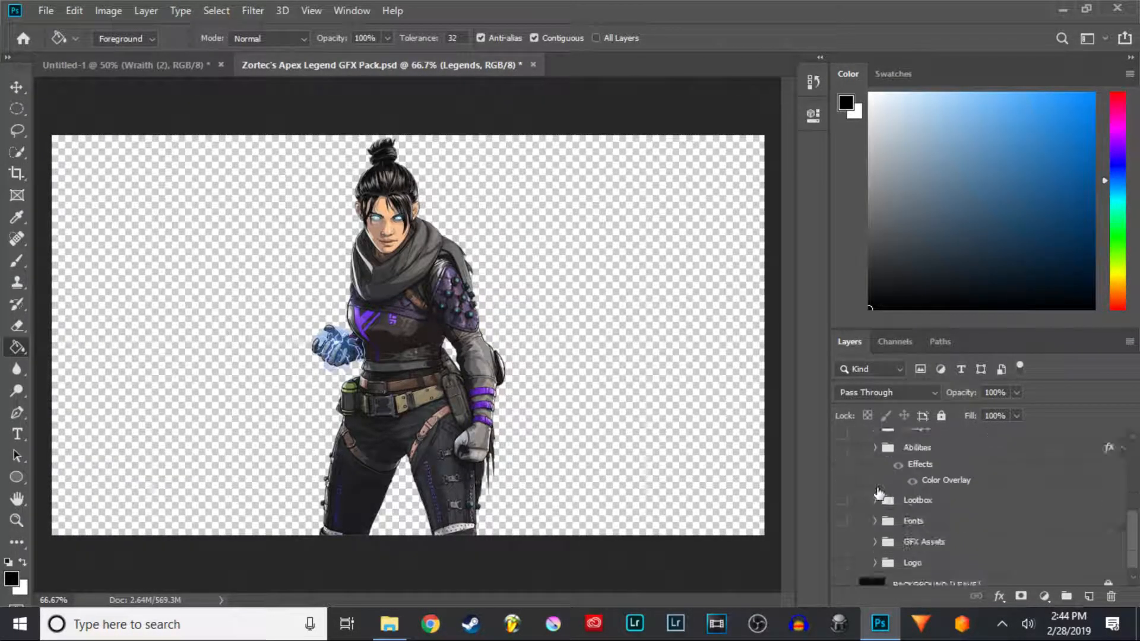
click(874, 459)
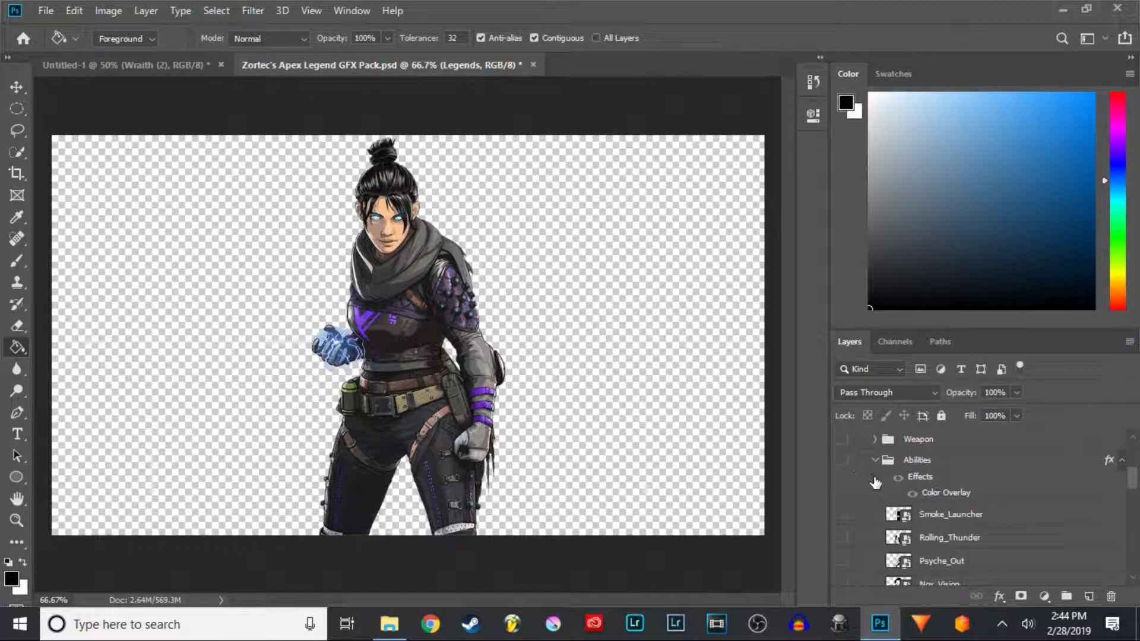
scroll(878, 516, down, 5)
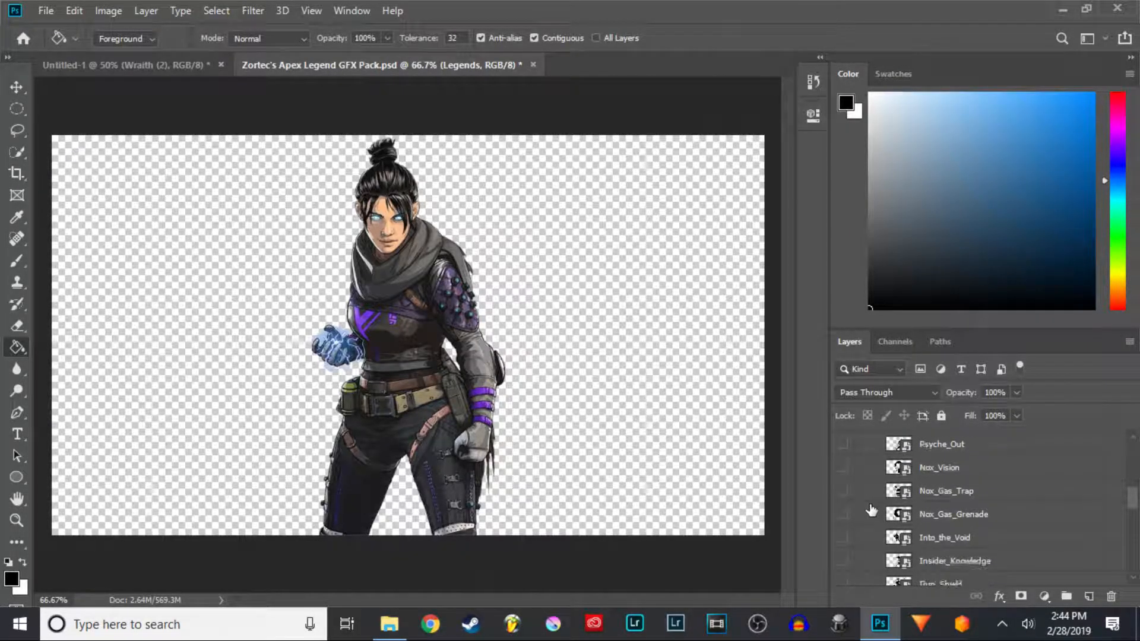
scroll(871, 504, down, 3)
scroll(873, 487, up, 8)
click(875, 461)
scroll(881, 484, down, 1)
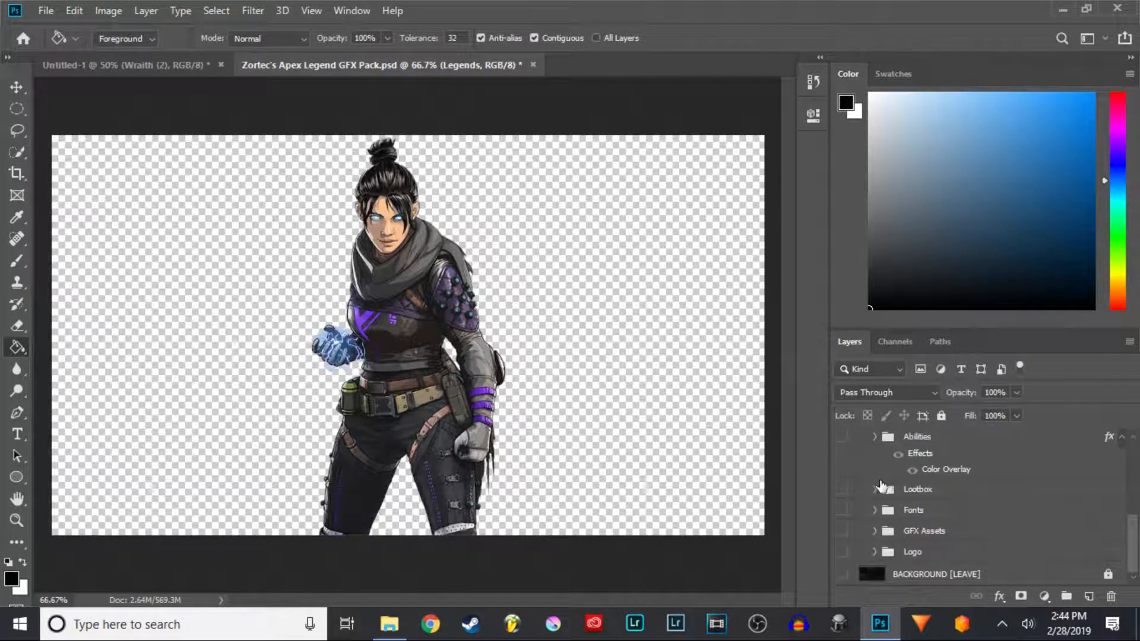
click(874, 531)
scroll(875, 537, down, 4)
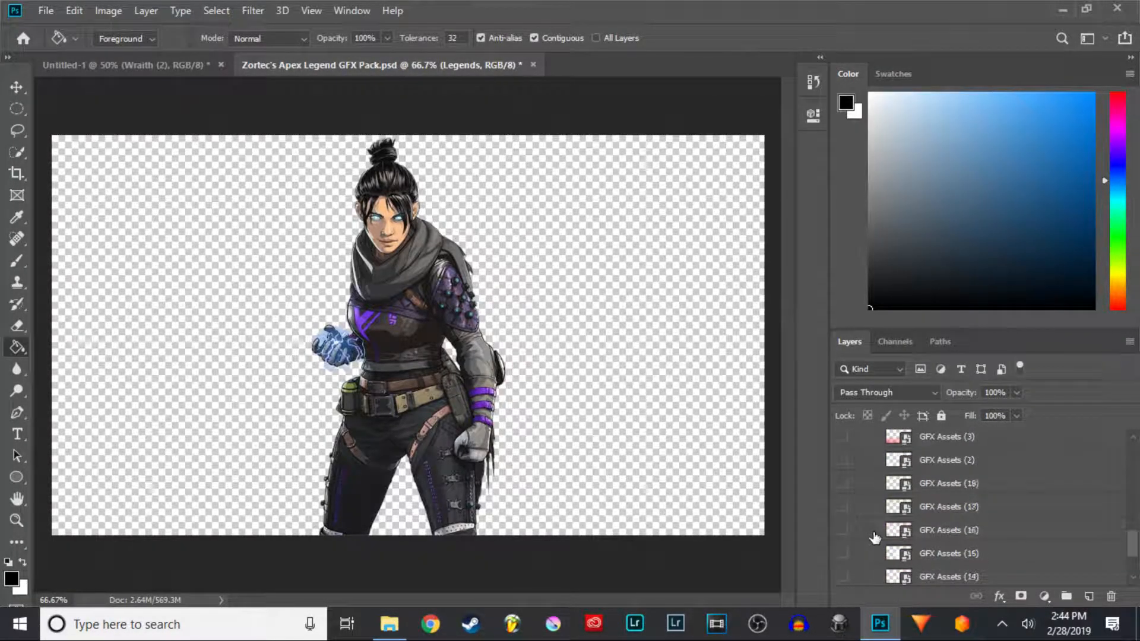
scroll(875, 534, up, 5)
scroll(875, 530, up, 2)
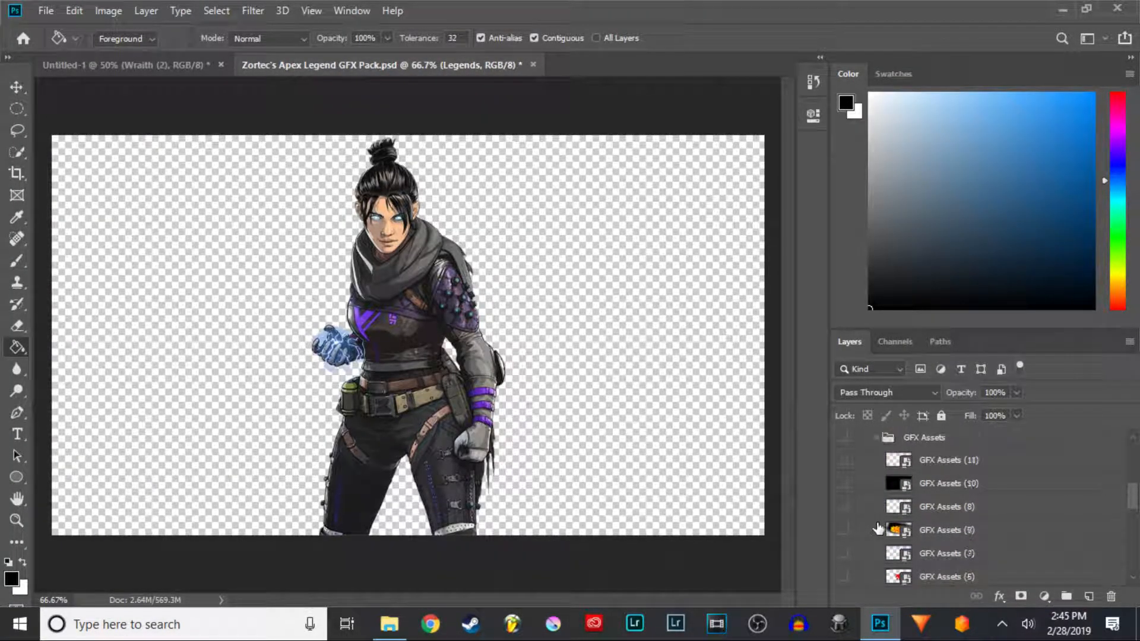
scroll(875, 528, up, 5)
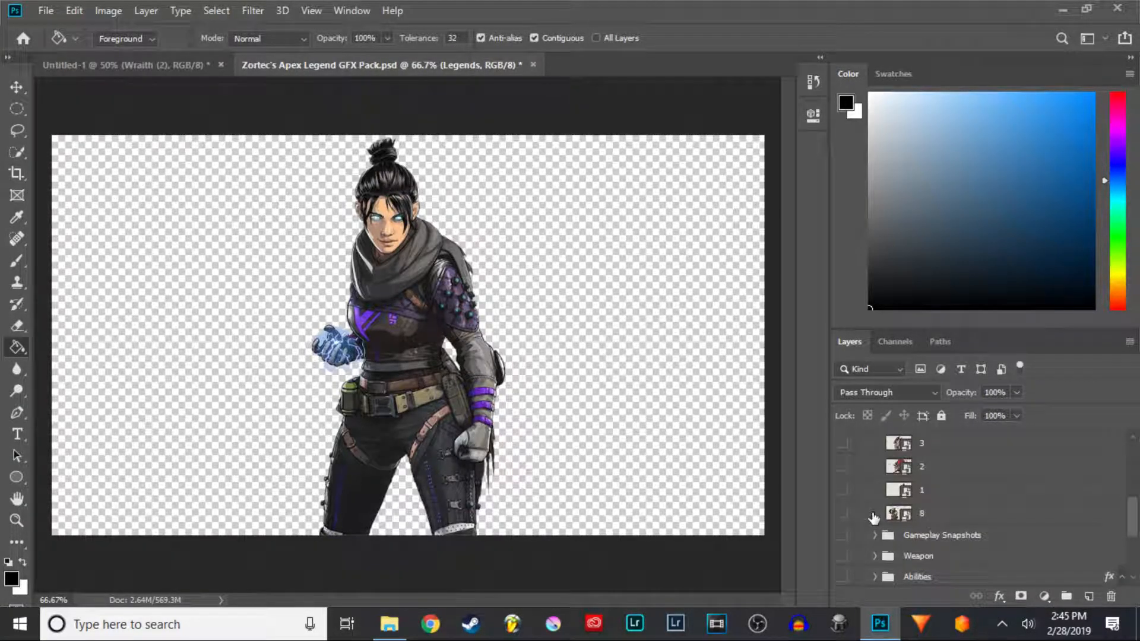
click(874, 515)
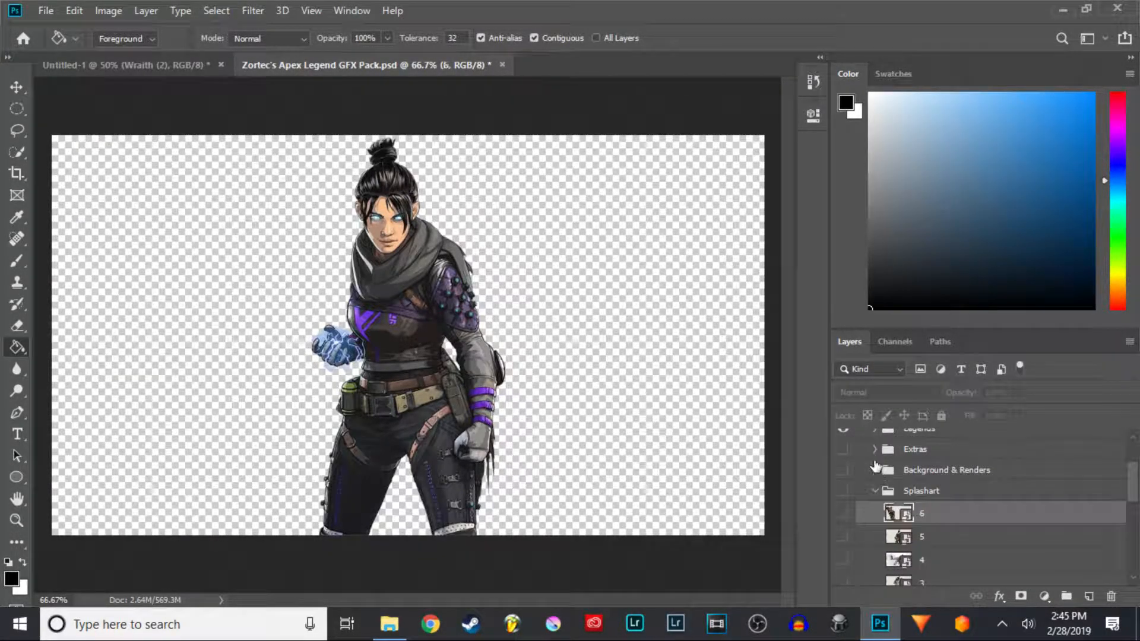
click(874, 450)
scroll(873, 475, up, 1)
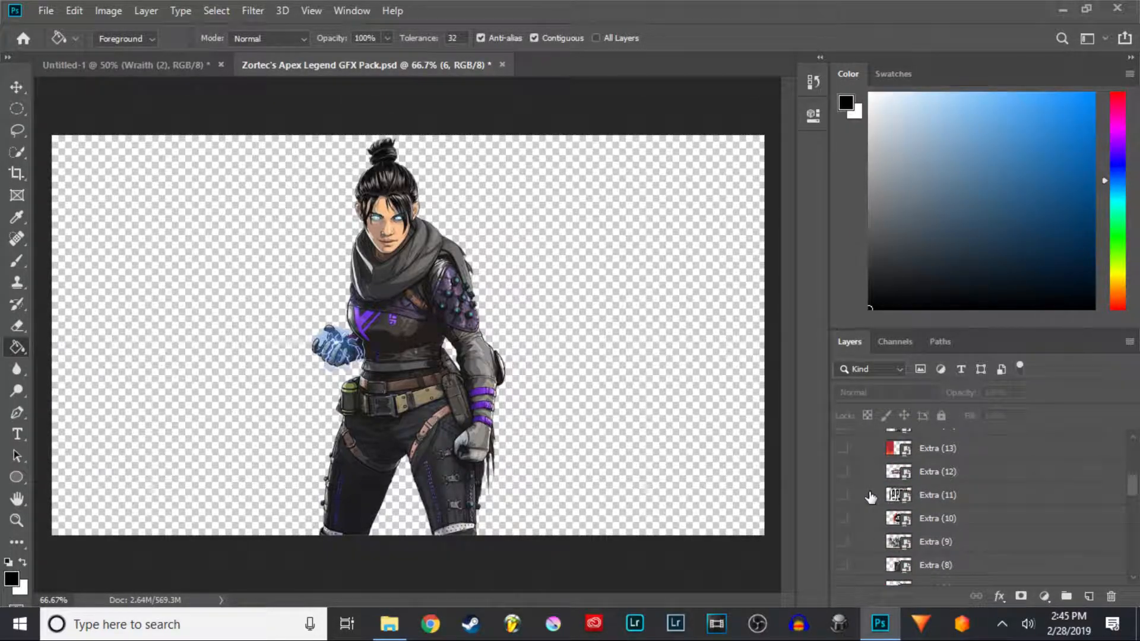
- Close the Zortec's Apex Legend GFX Pack document and open the Pack GFX Apex LEGENDS by GalxyOffi file
click(500, 64)
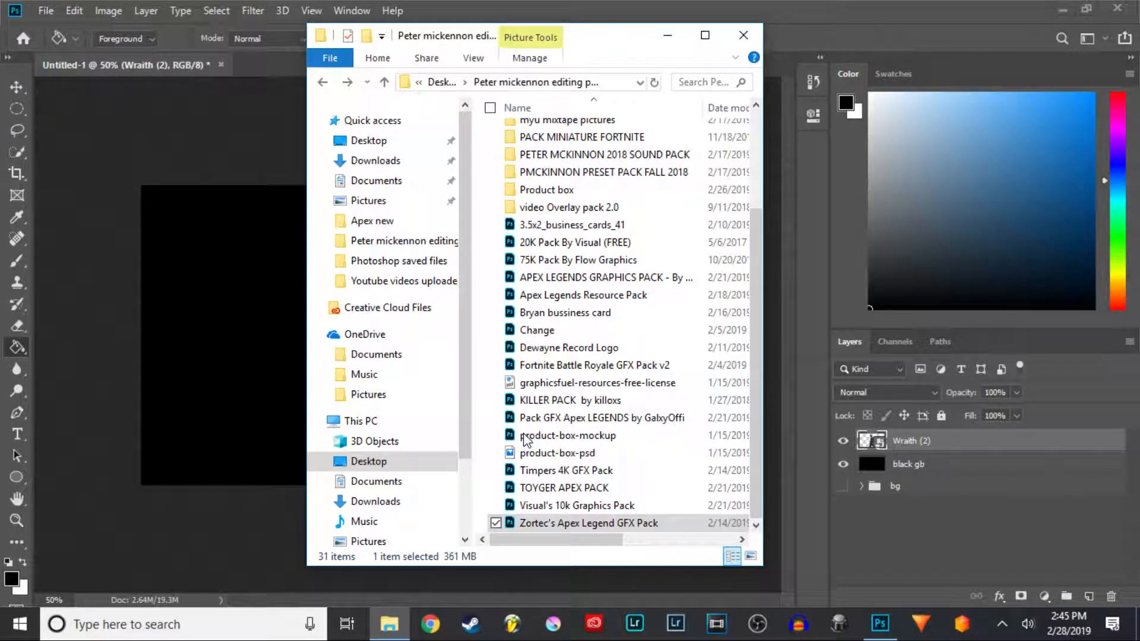
click(516, 427)
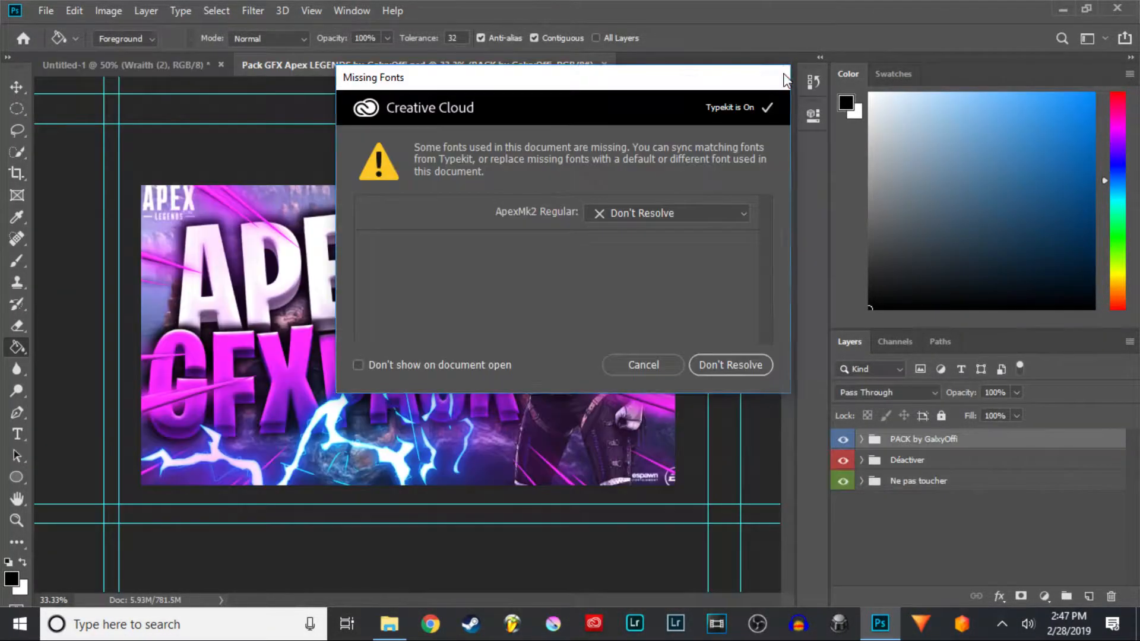
click(784, 77)
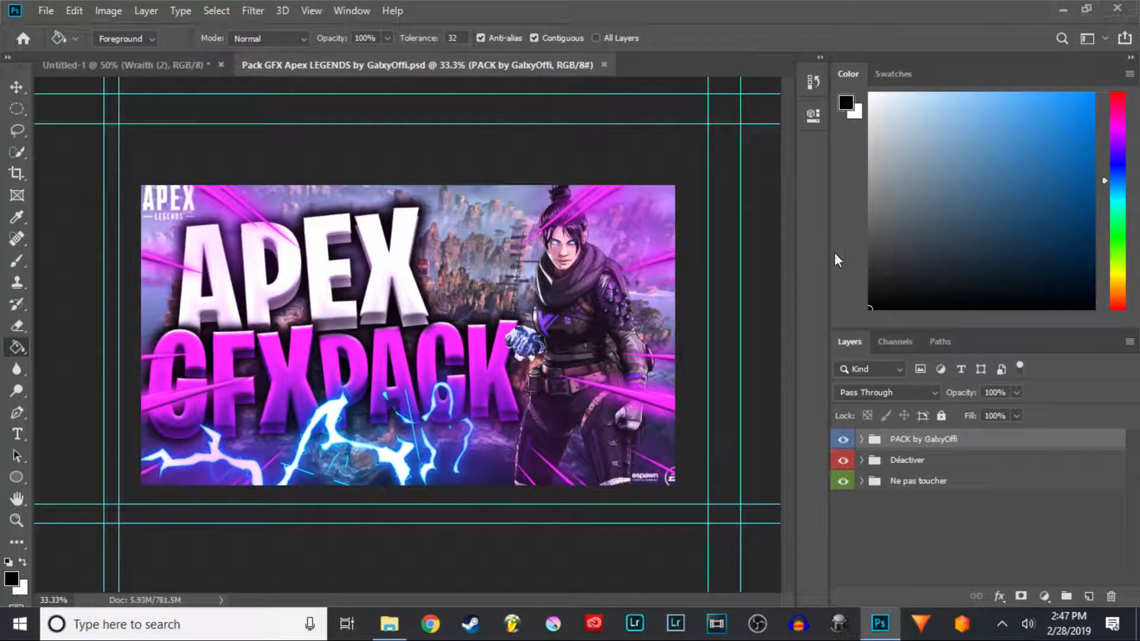
- Hide the PACK by GalxyOffi and Déactiver groups, leaving only the Ne pas toucher background visible
click(842, 441)
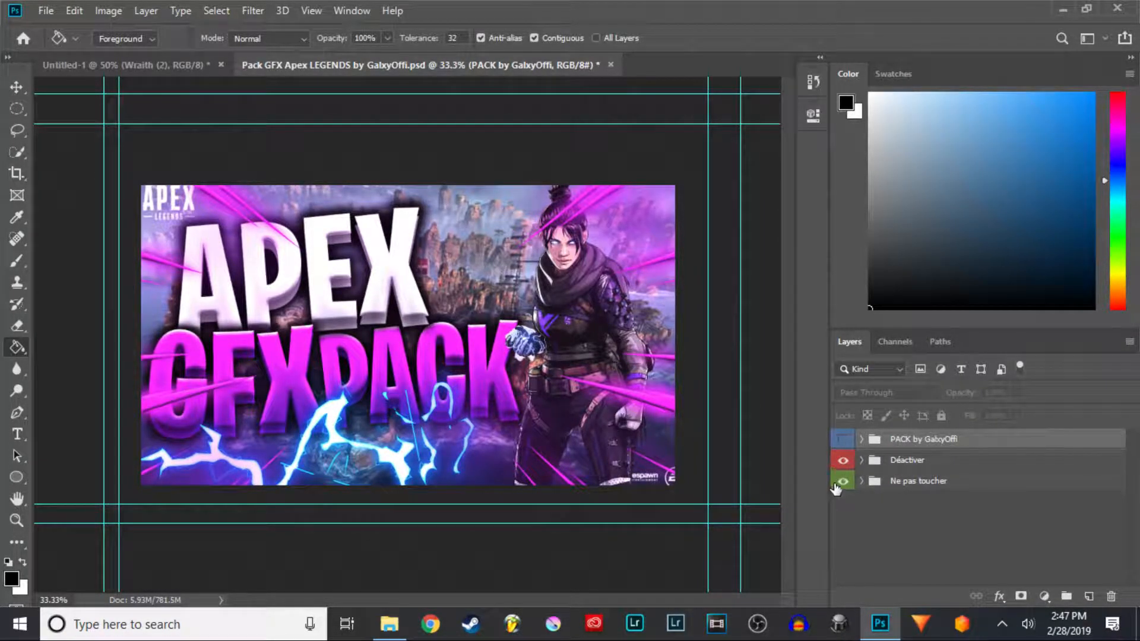
click(862, 461)
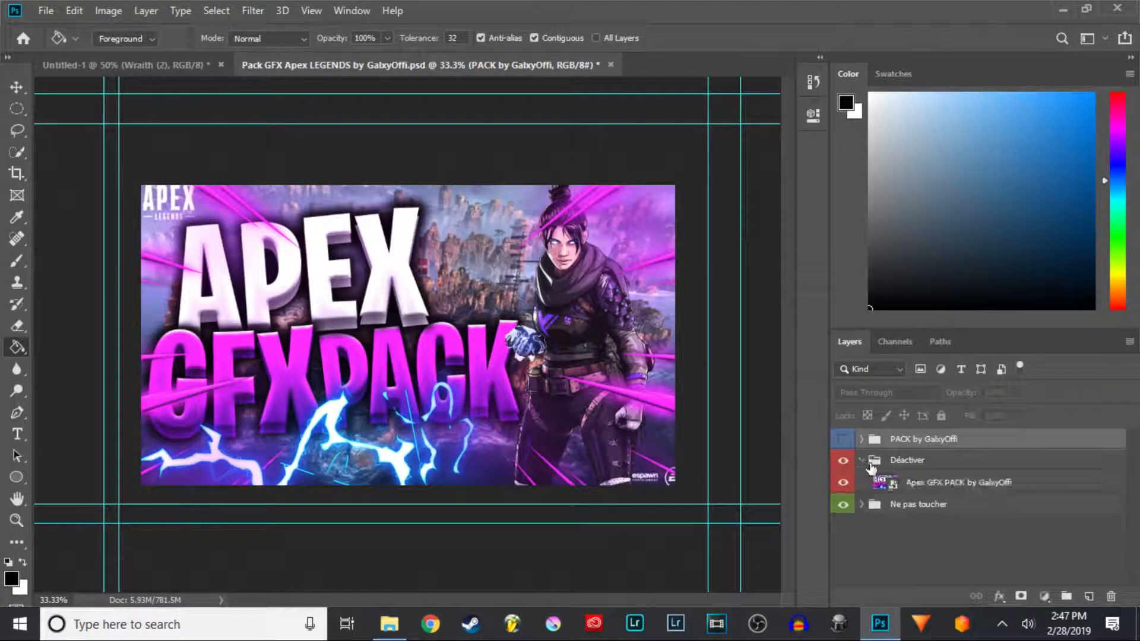
click(862, 461)
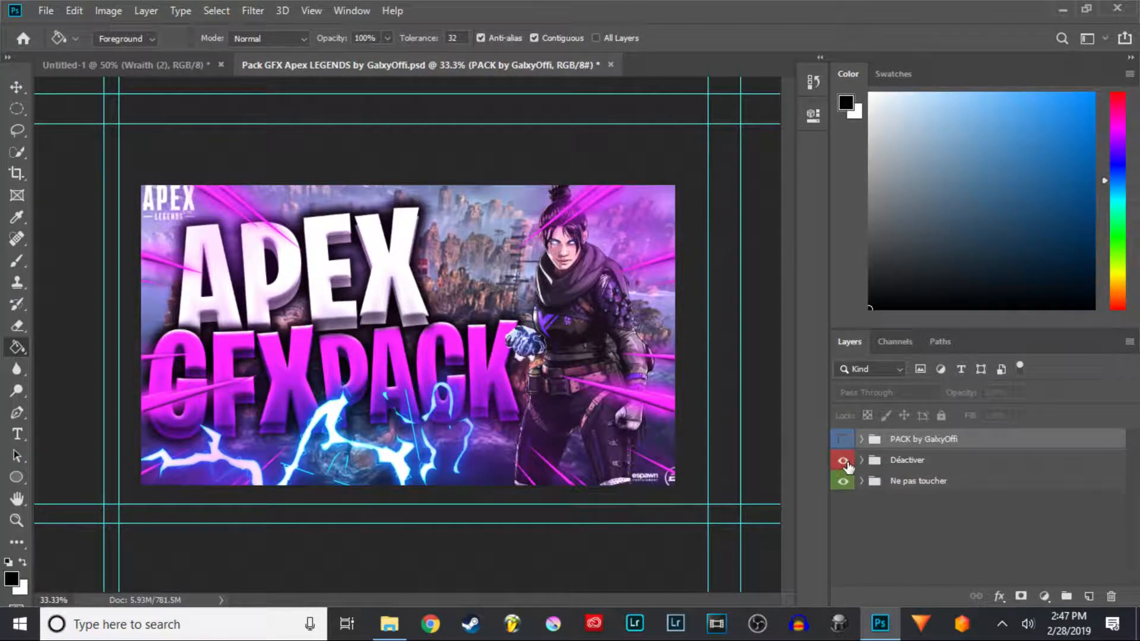
click(842, 460)
click(862, 481)
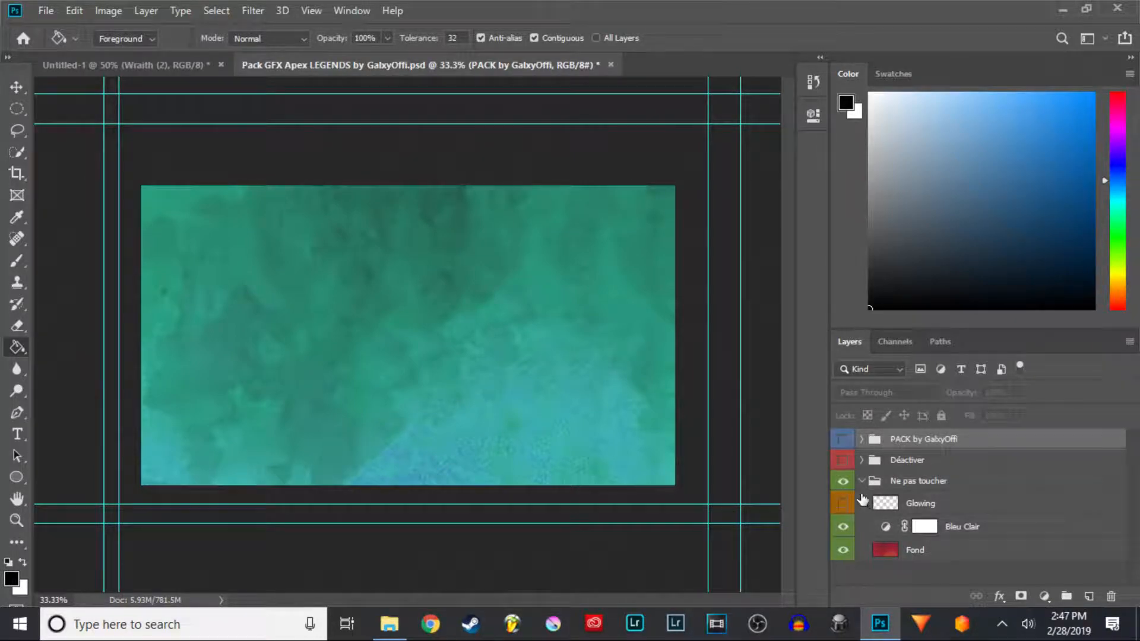
click(861, 481)
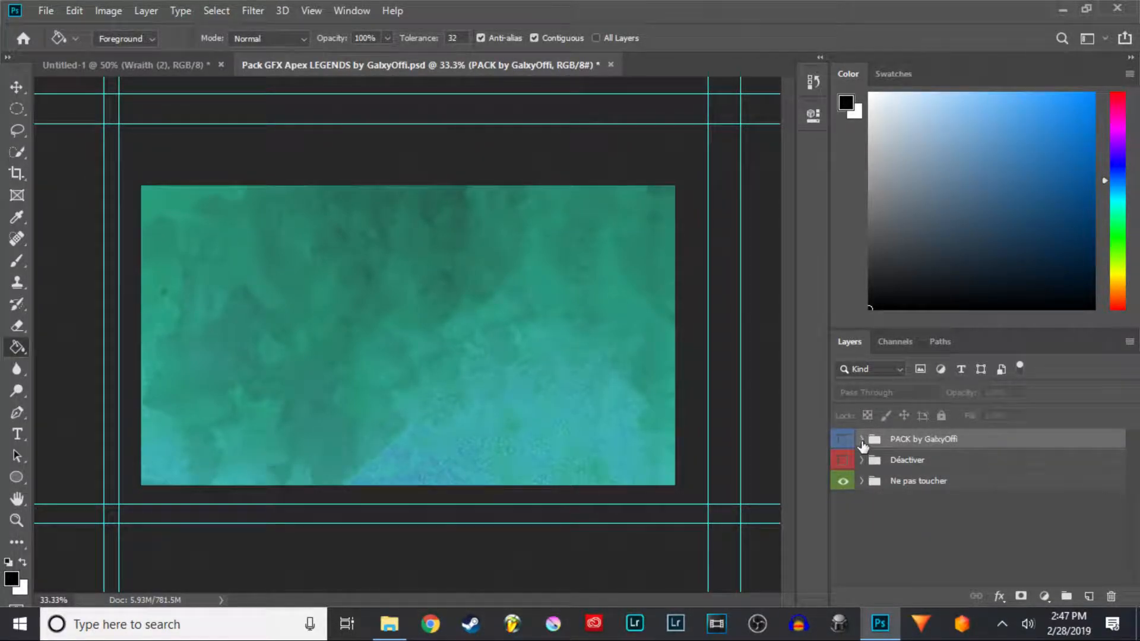
- Expand the PACK by GalxyOffi group and browse its subfolders, opening the Effets folder
click(862, 442)
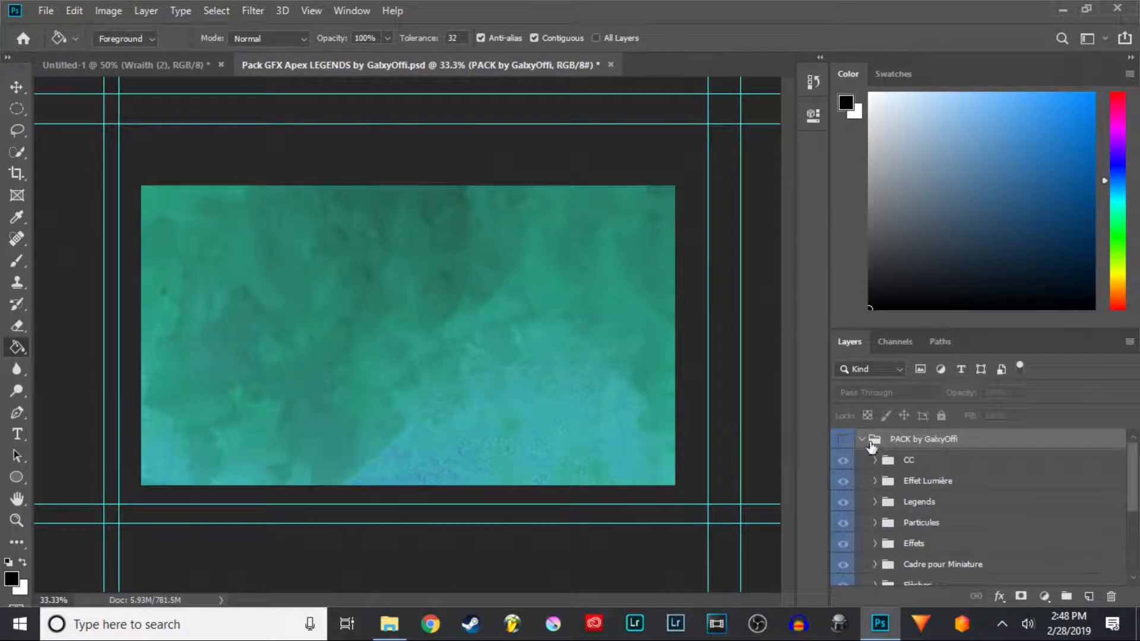
scroll(901, 481, down, 1)
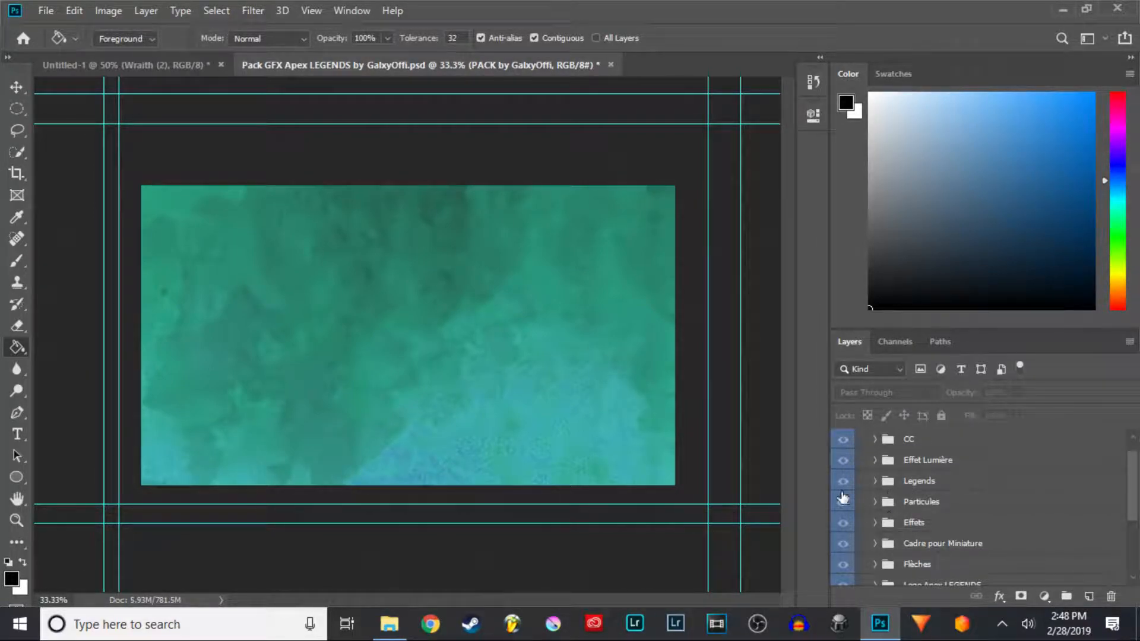
scroll(842, 497, down, 1)
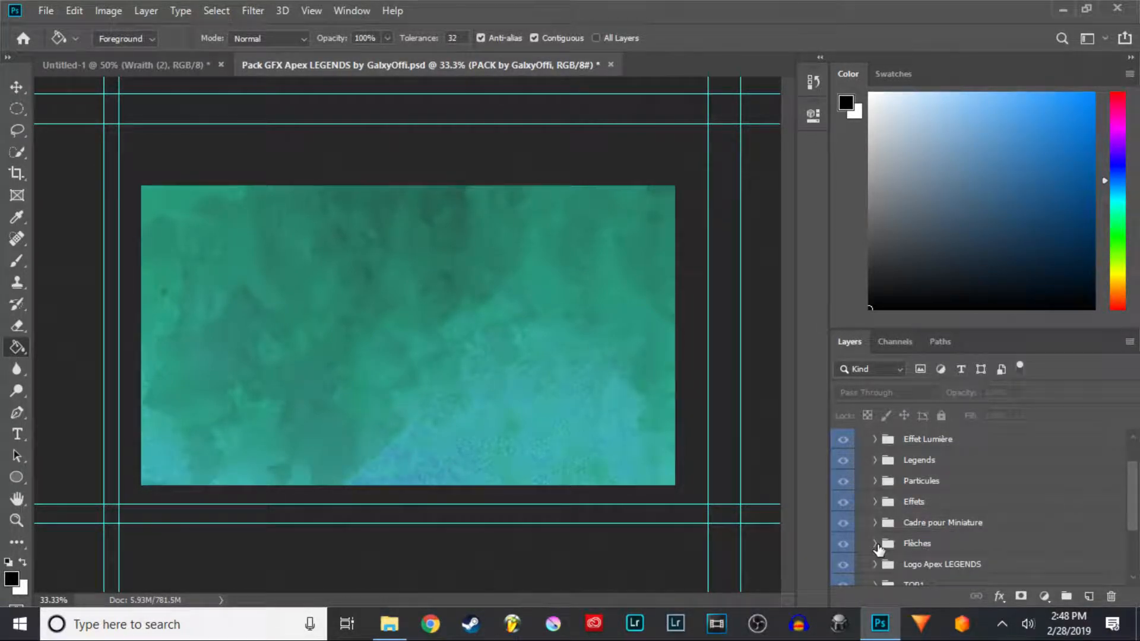
click(873, 544)
scroll(879, 504, down, 3)
click(874, 480)
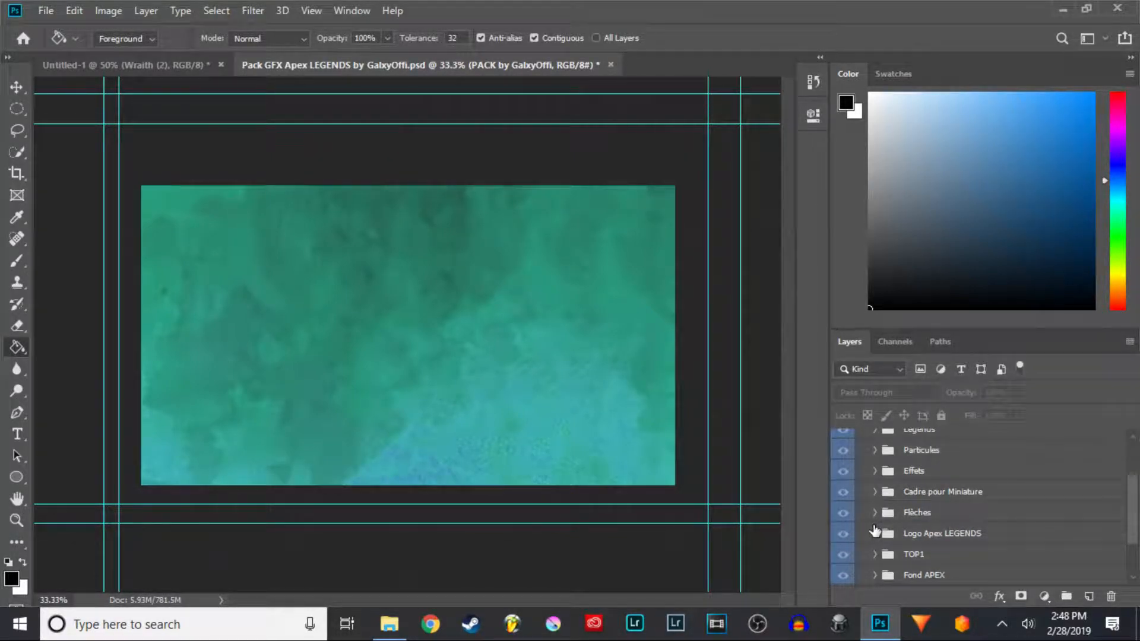
scroll(874, 530, up, 1)
click(874, 492)
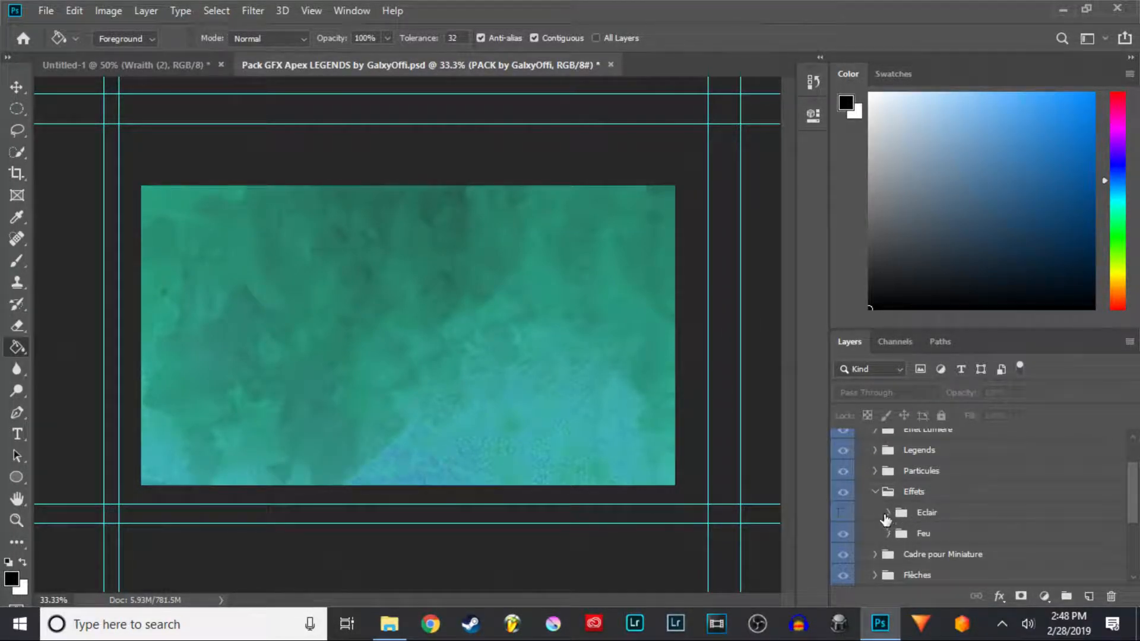
- Expand the Eclair folder and toggle its lightning layers to preview them, leaving layer 4 visible
click(886, 513)
scroll(888, 515, down, 3)
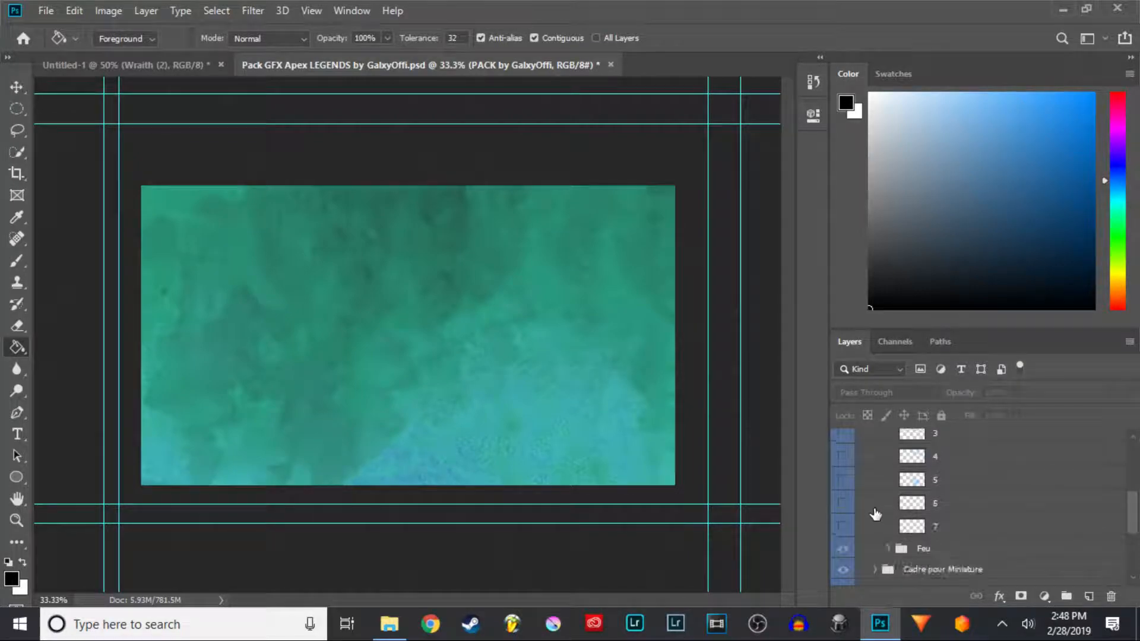
click(840, 505)
click(841, 505)
scroll(895, 504, up, 1)
scroll(893, 505, up, 1)
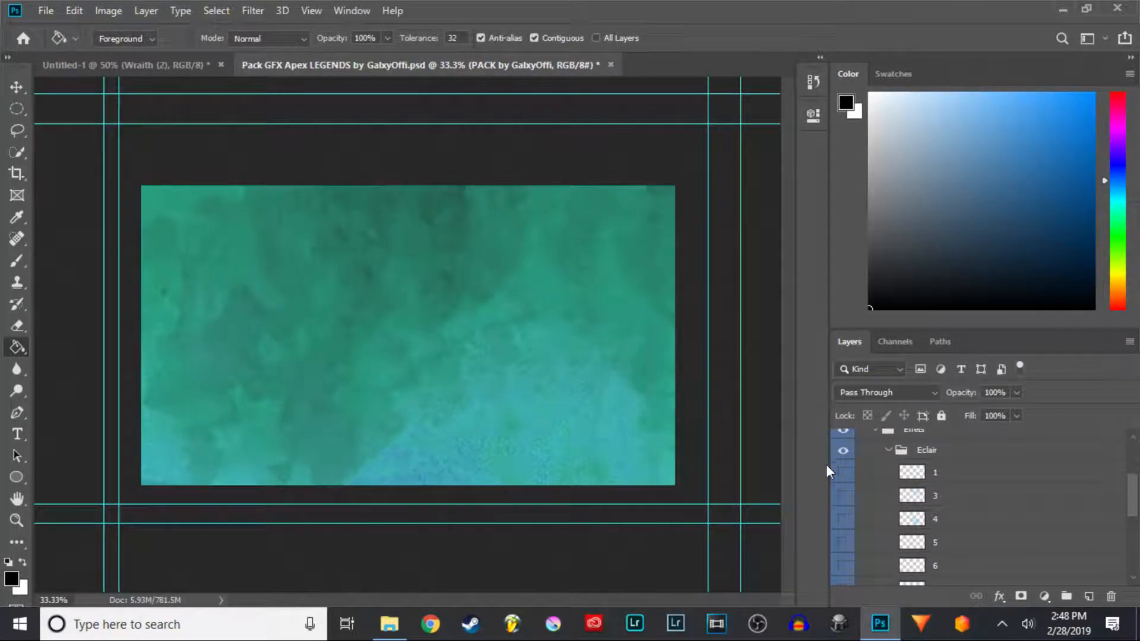
click(843, 473)
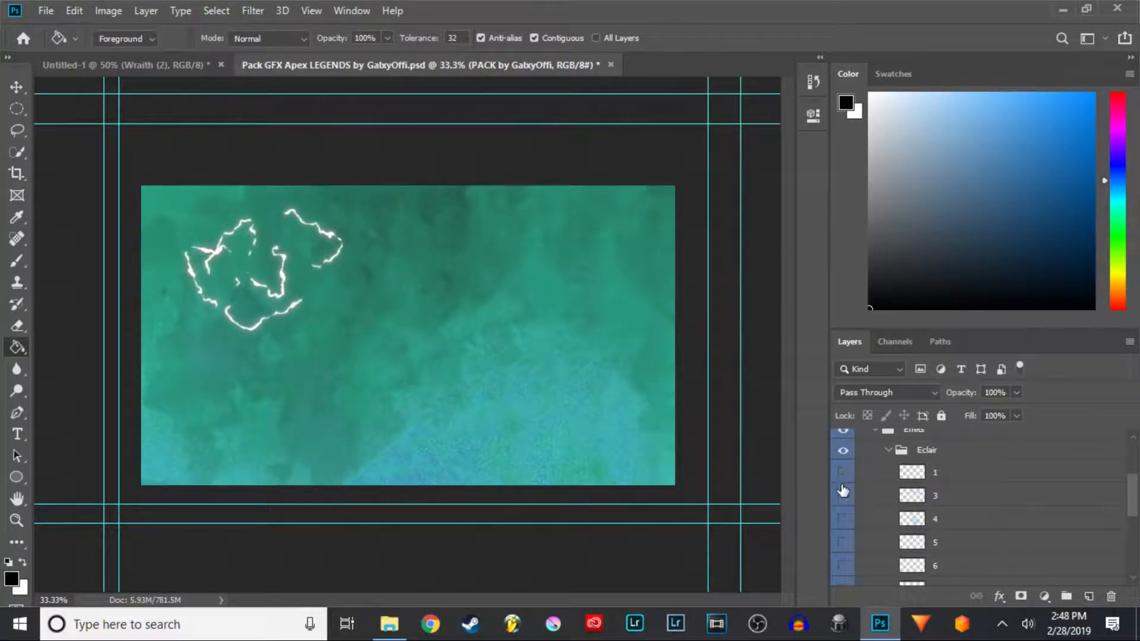
click(843, 497)
click(842, 521)
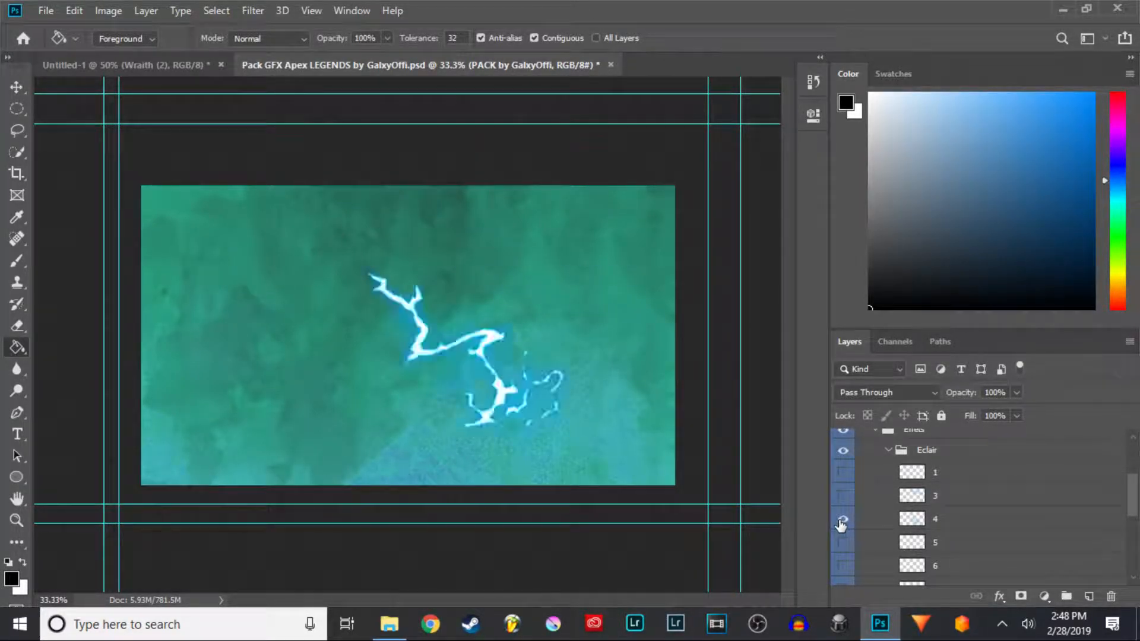
click(843, 520)
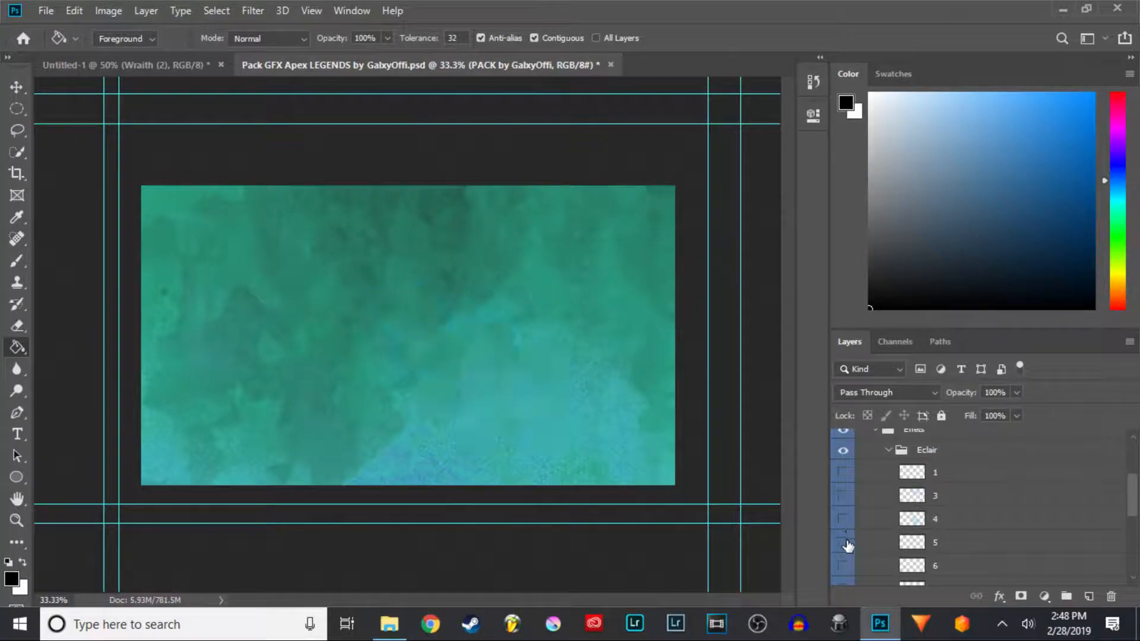
click(843, 542)
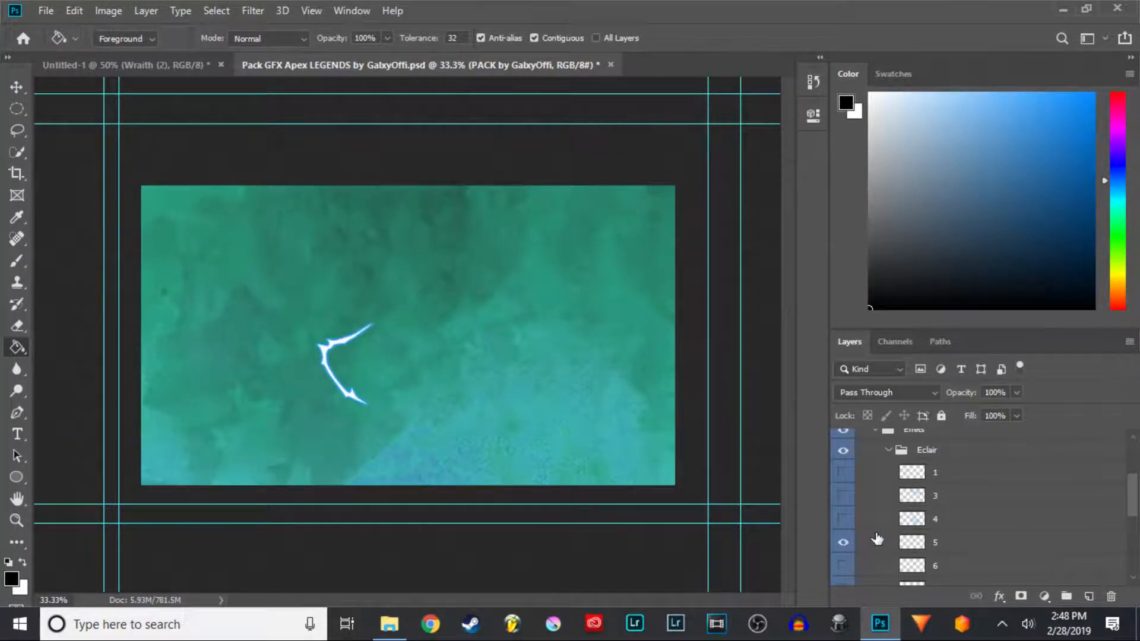
click(843, 542)
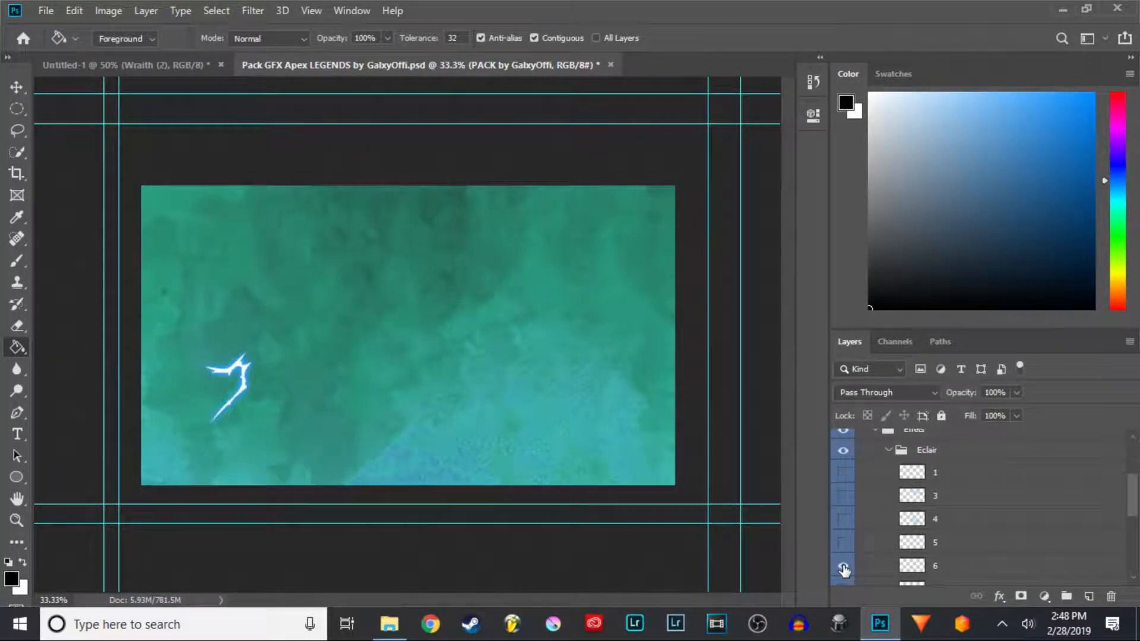
click(843, 539)
click(842, 521)
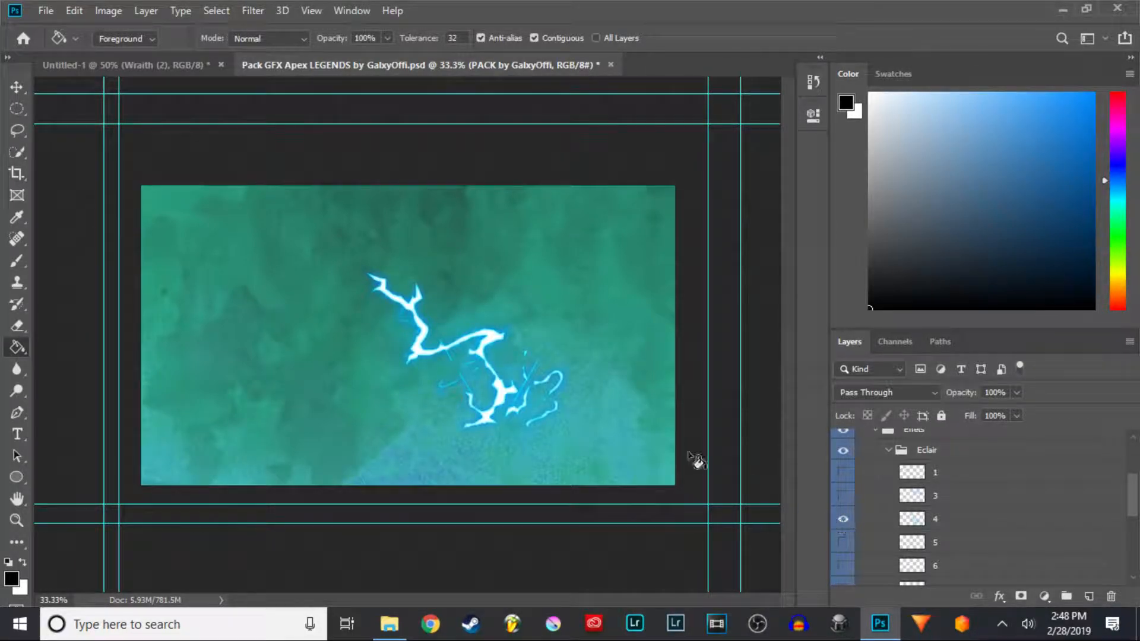
- With the Move tool, drag lightning layer 4 into the Untitled-1 thumbnail over Wraith
click(23, 89)
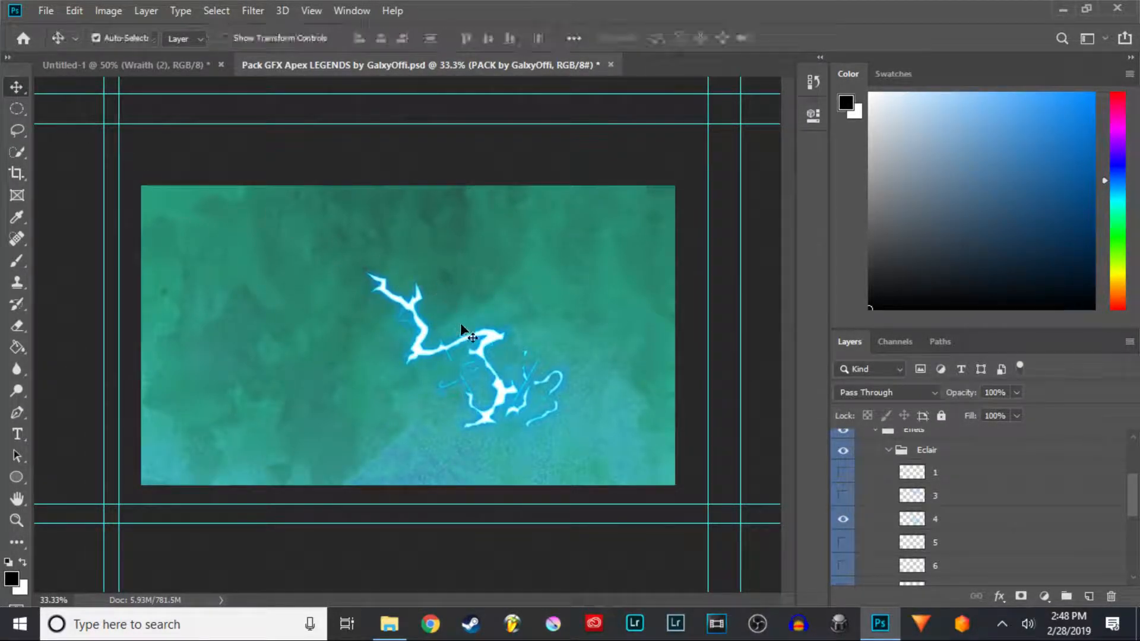
drag(484, 340, 410, 330)
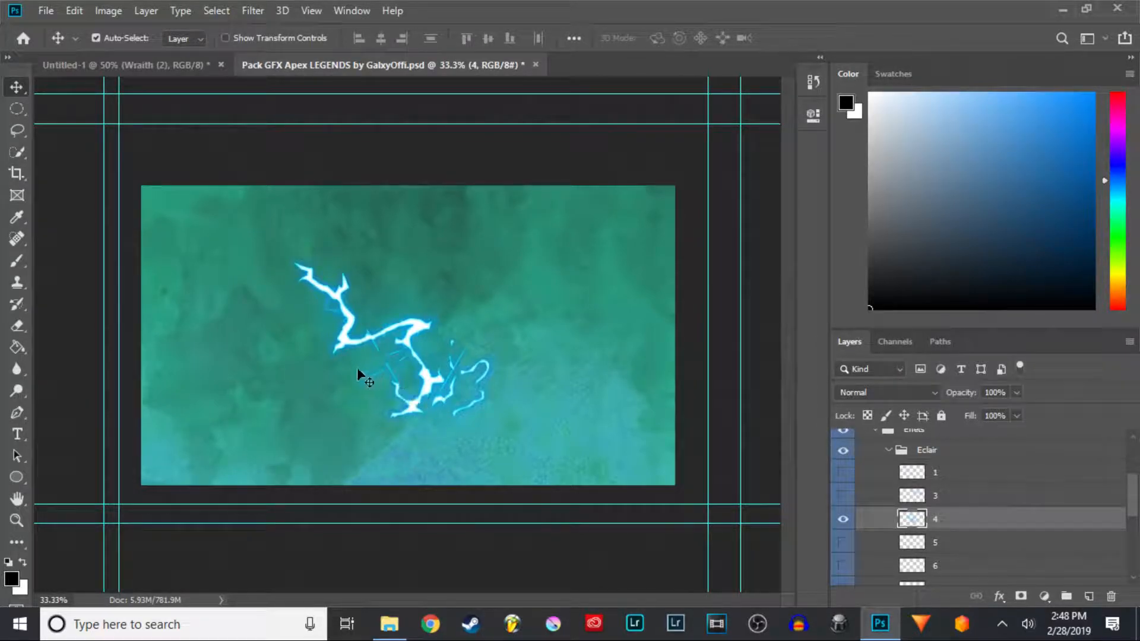
drag(411, 330, 449, 364)
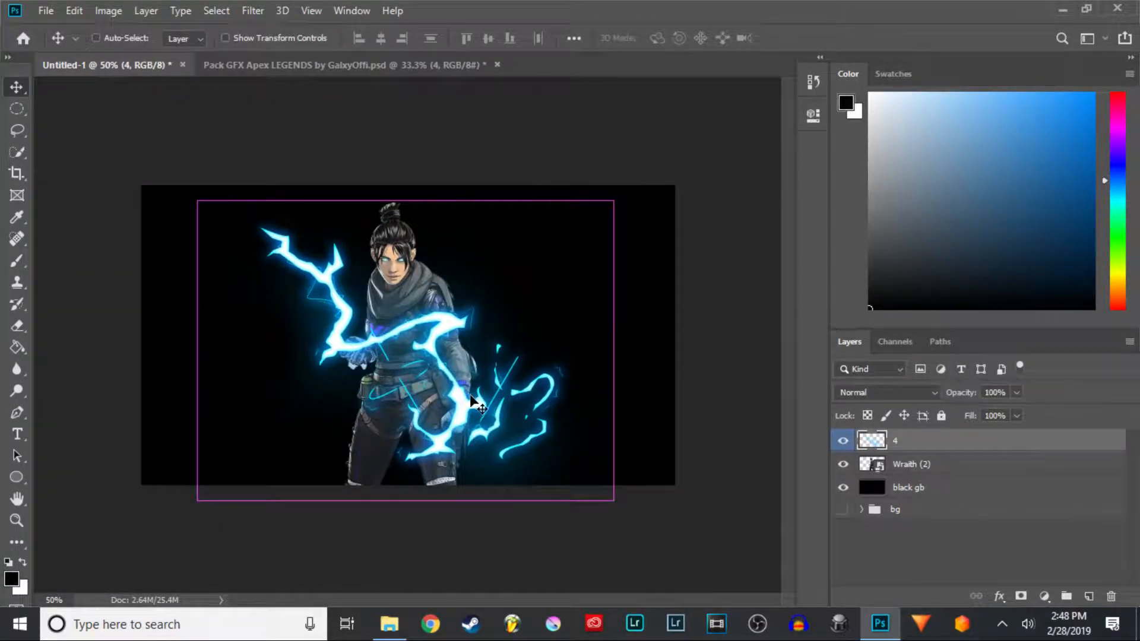
- Free-transform the lightning, skewing and stretching its corners and edges so it wraps diagonally across Wraith, then commit
key(ctrl+t)
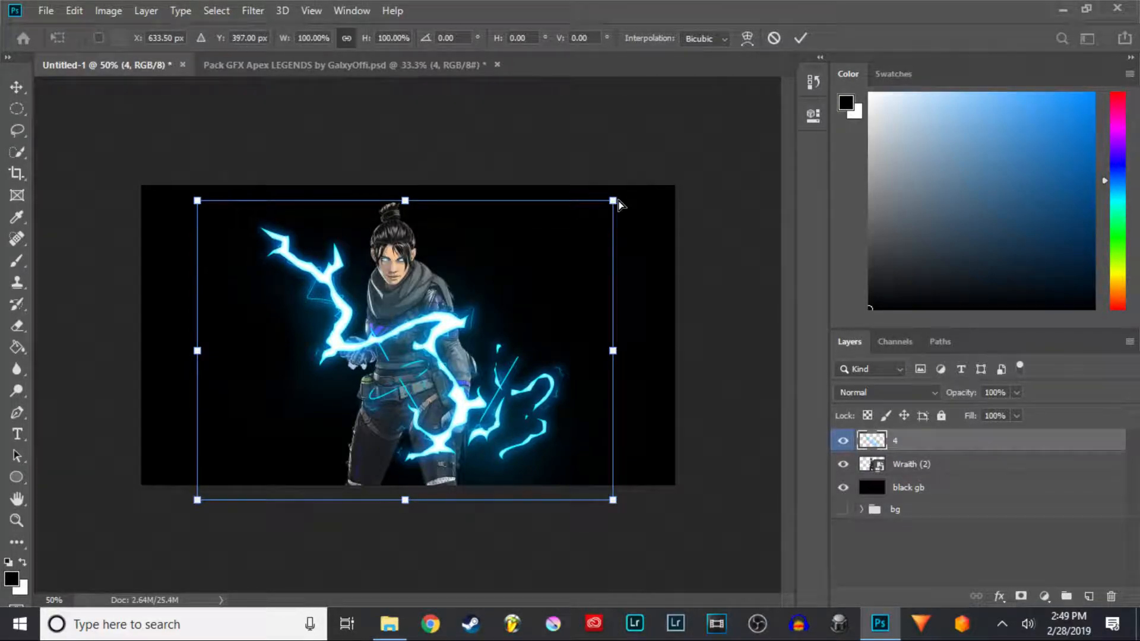
drag(622, 200, 659, 228)
drag(571, 333, 542, 333)
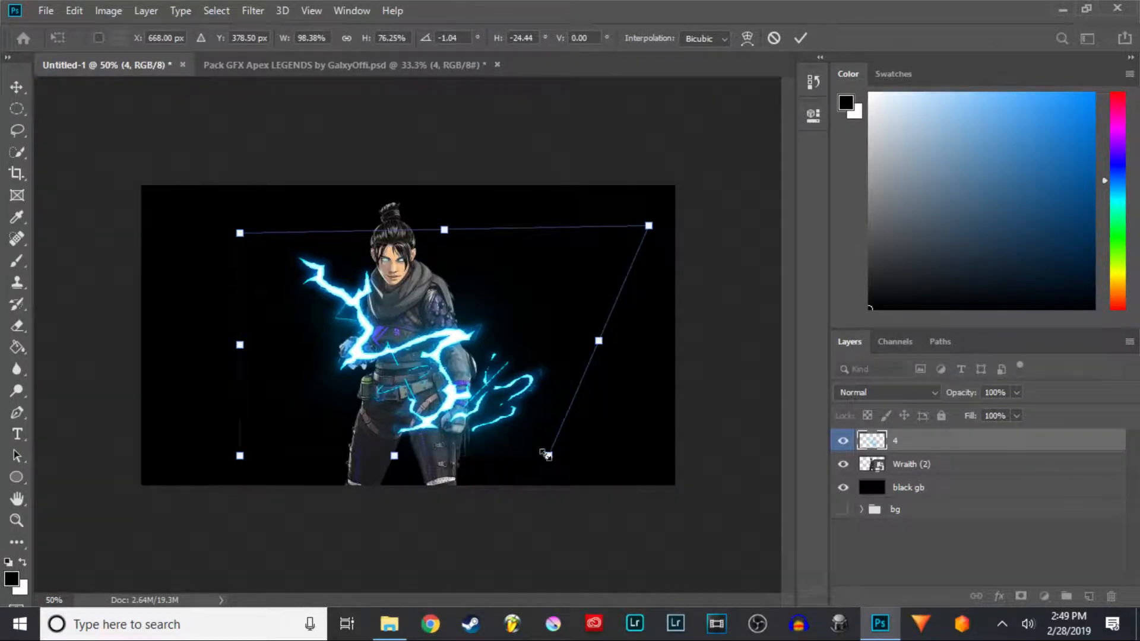
drag(547, 463, 575, 444)
drag(407, 450, 332, 479)
drag(444, 229, 400, 232)
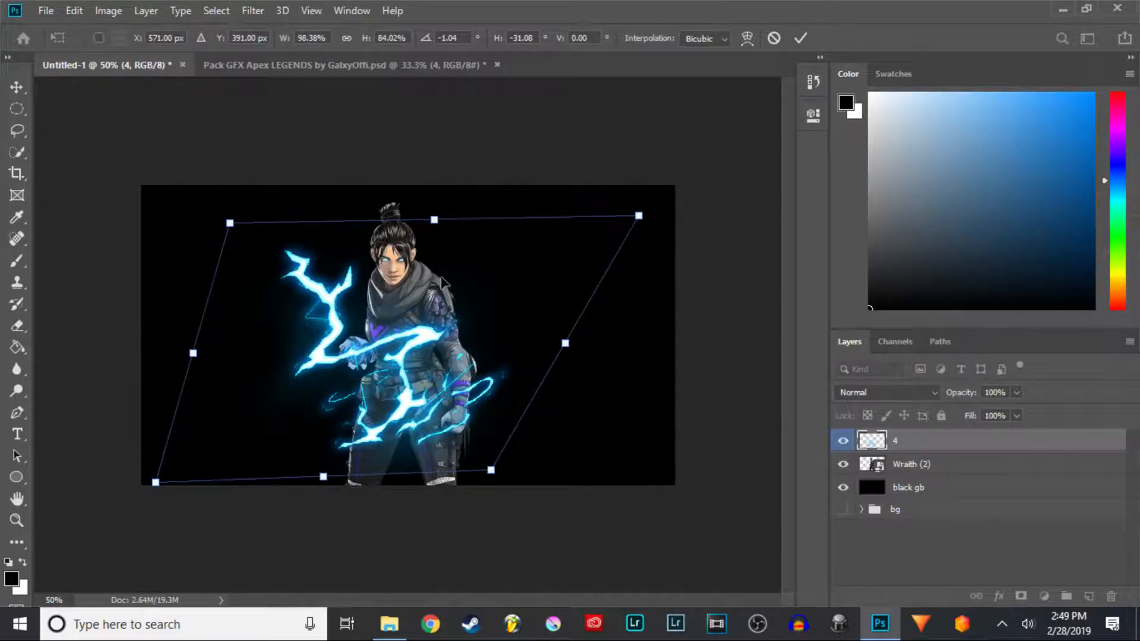
drag(436, 222, 448, 212)
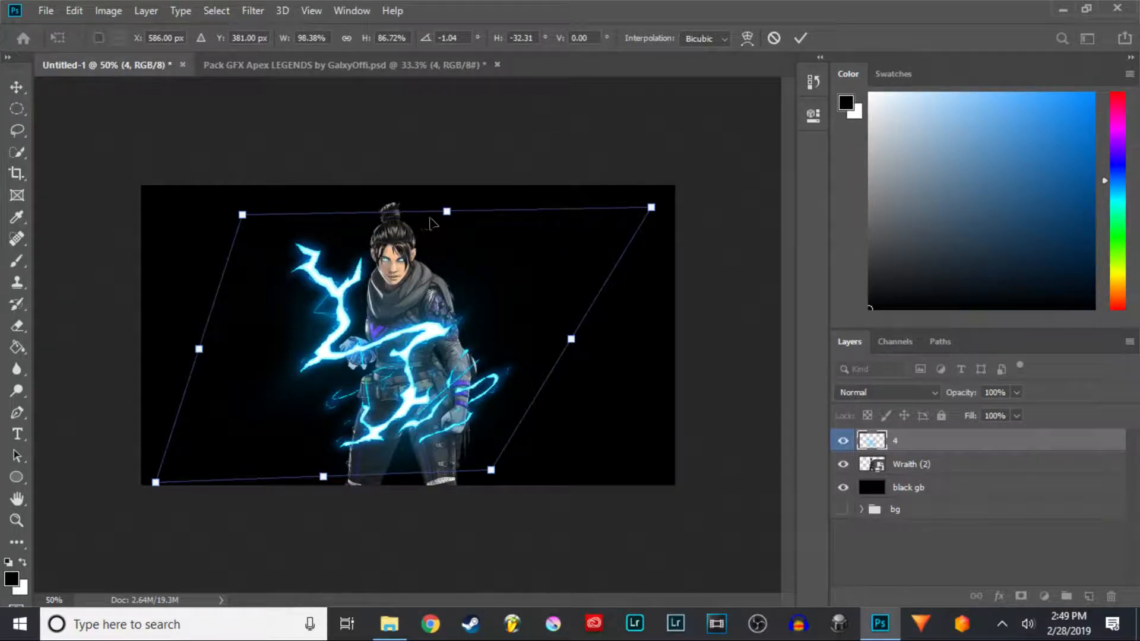
mouse_move(446, 212)
mouse_down()
mouse_move(484, 219)
mouse_move(457, 214)
mouse_up()
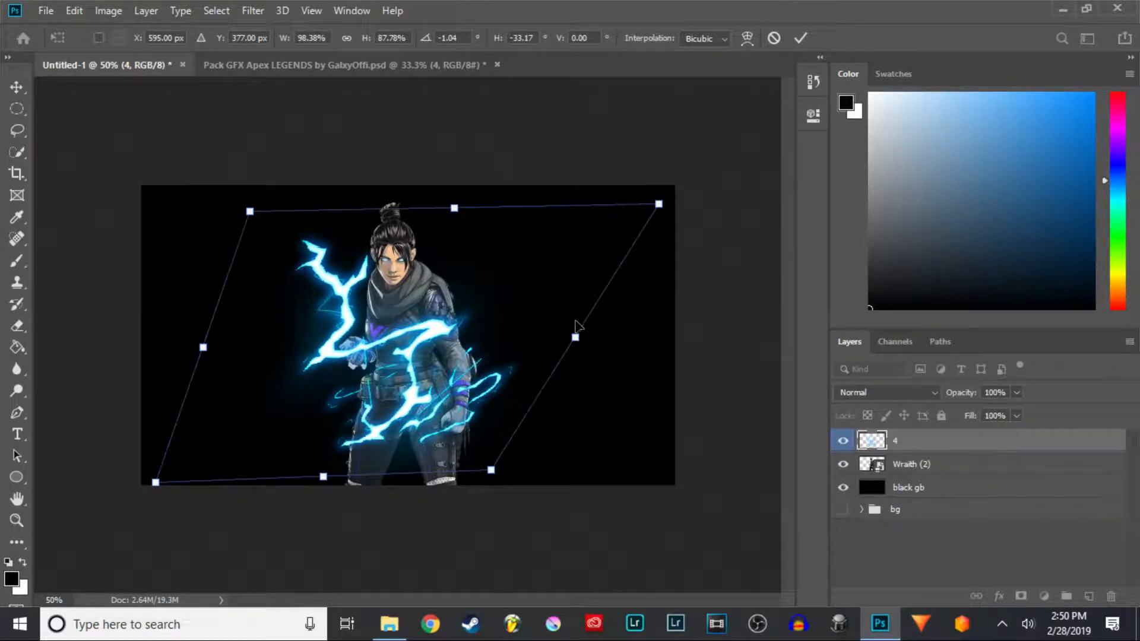
drag(581, 331, 607, 333)
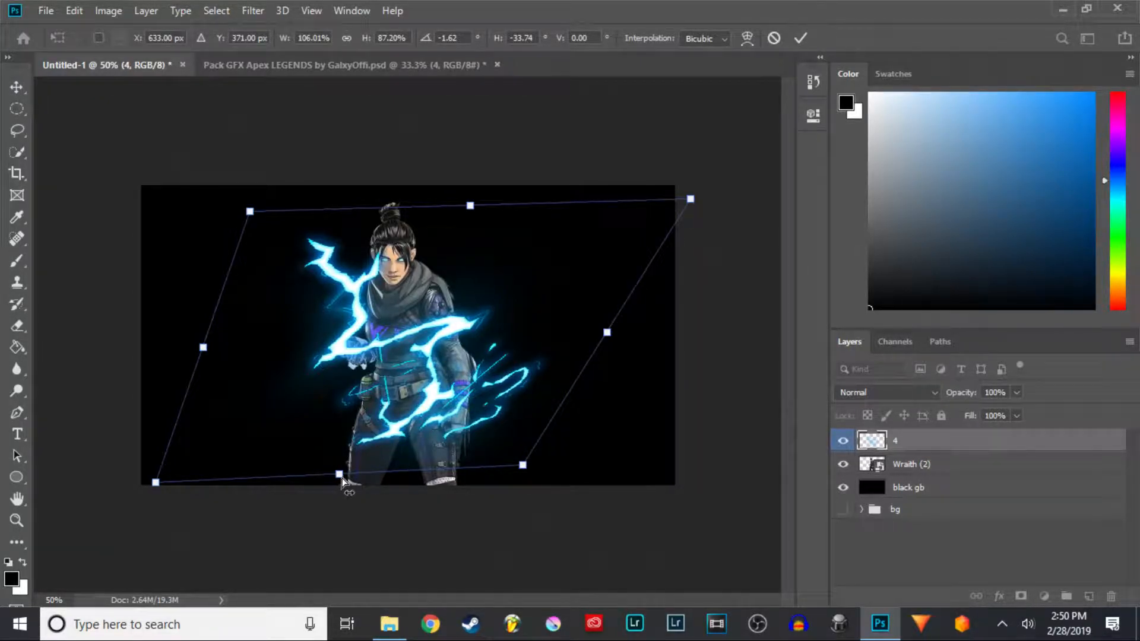
drag(692, 198, 665, 228)
drag(185, 466, 194, 465)
drag(353, 461, 218, 526)
drag(218, 522, 308, 498)
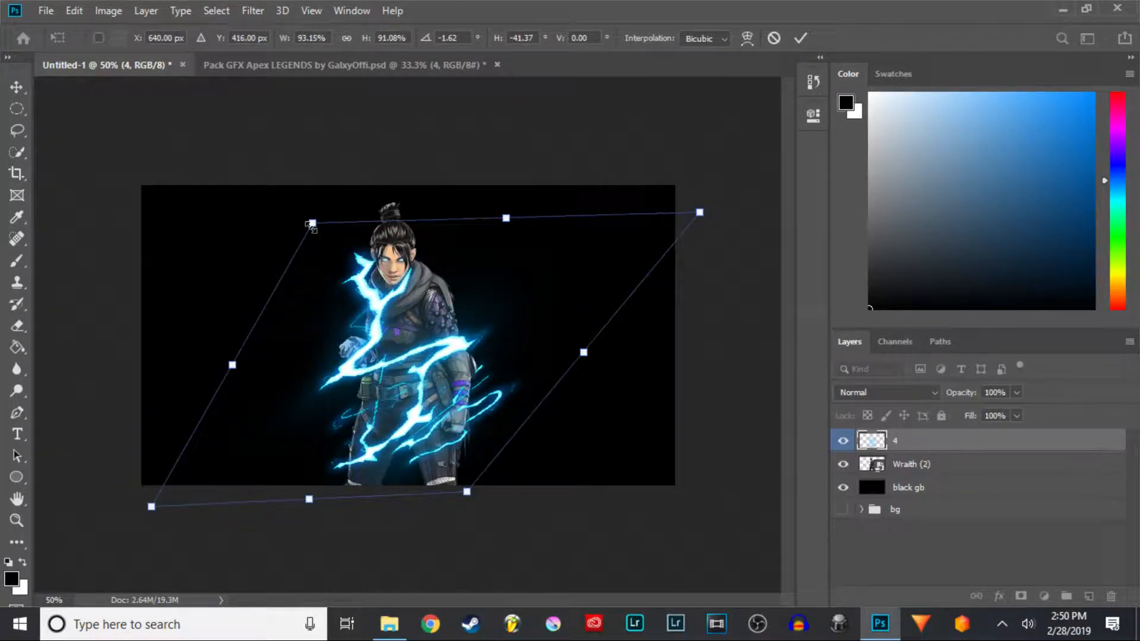
drag(312, 226, 227, 237)
drag(409, 400, 425, 346)
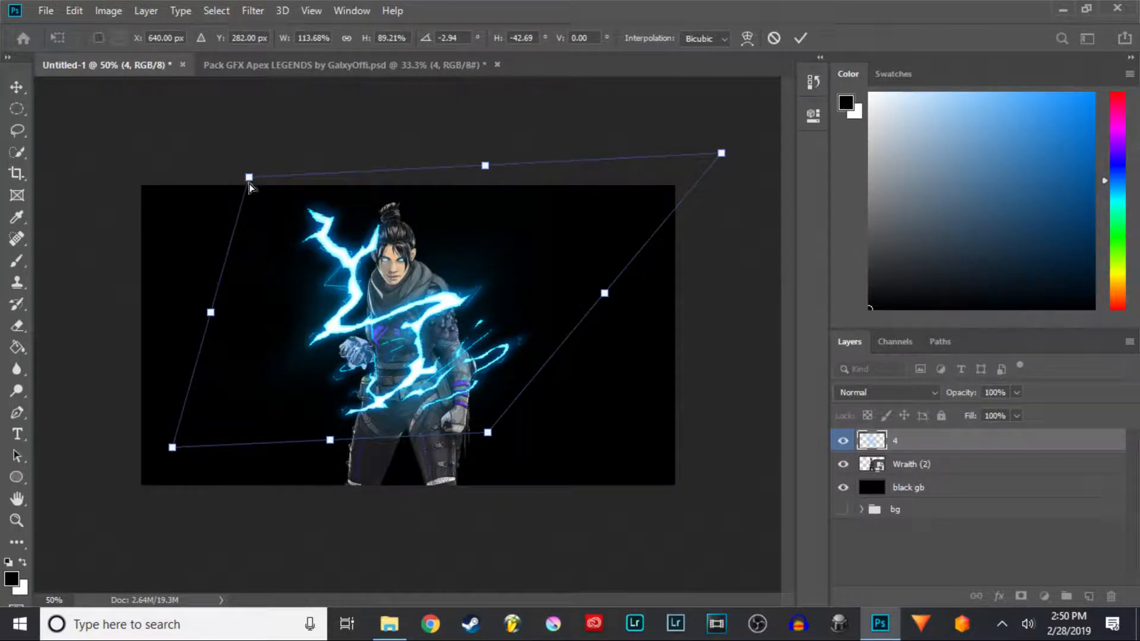
mouse_move(249, 178)
mouse_down()
mouse_move(244, 198)
mouse_move(260, 182)
mouse_up()
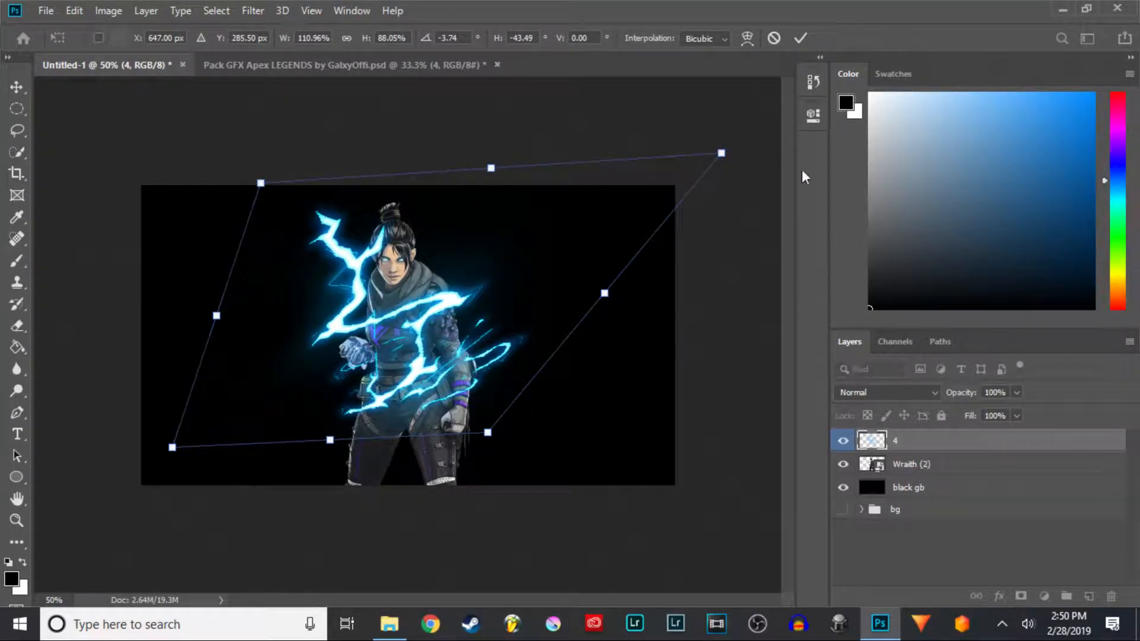
click(797, 40)
- Zoom in and shift the lightning slightly right over Wraith's torso
key(ctrl+j)
key(ctrl+plus)
key(ctrl+plus)
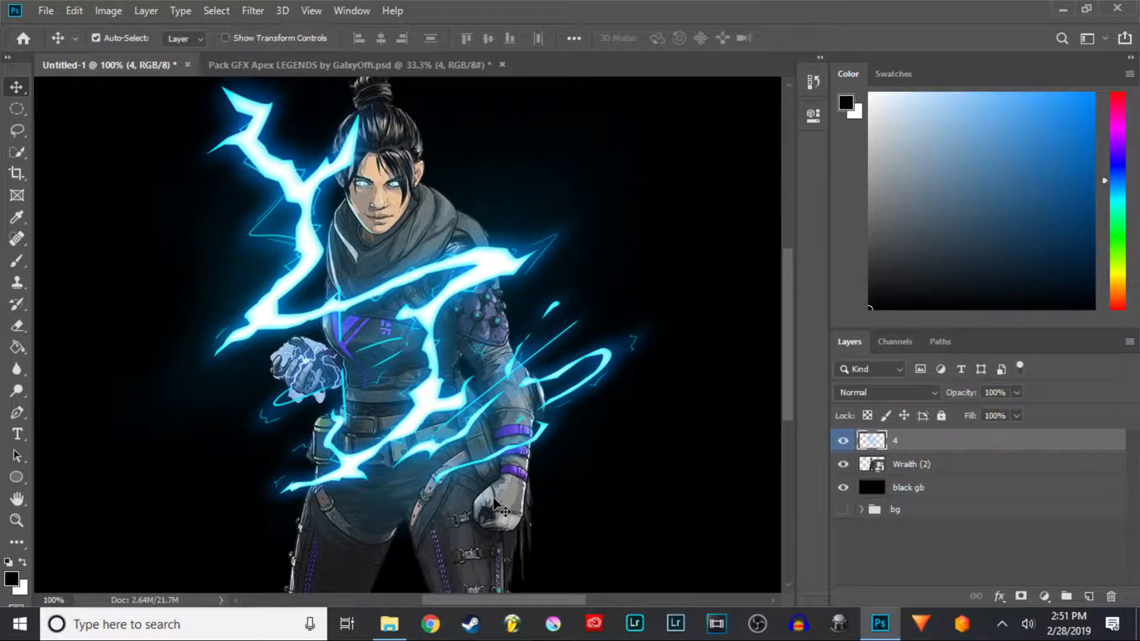
drag(330, 462, 427, 470)
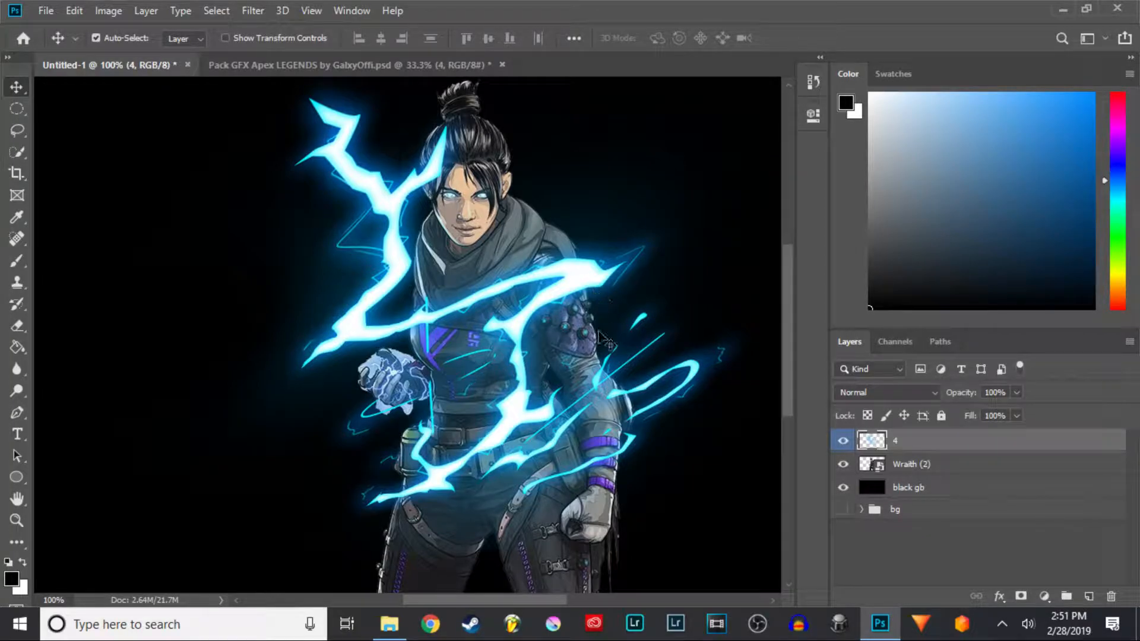
key(ctrl+minus)
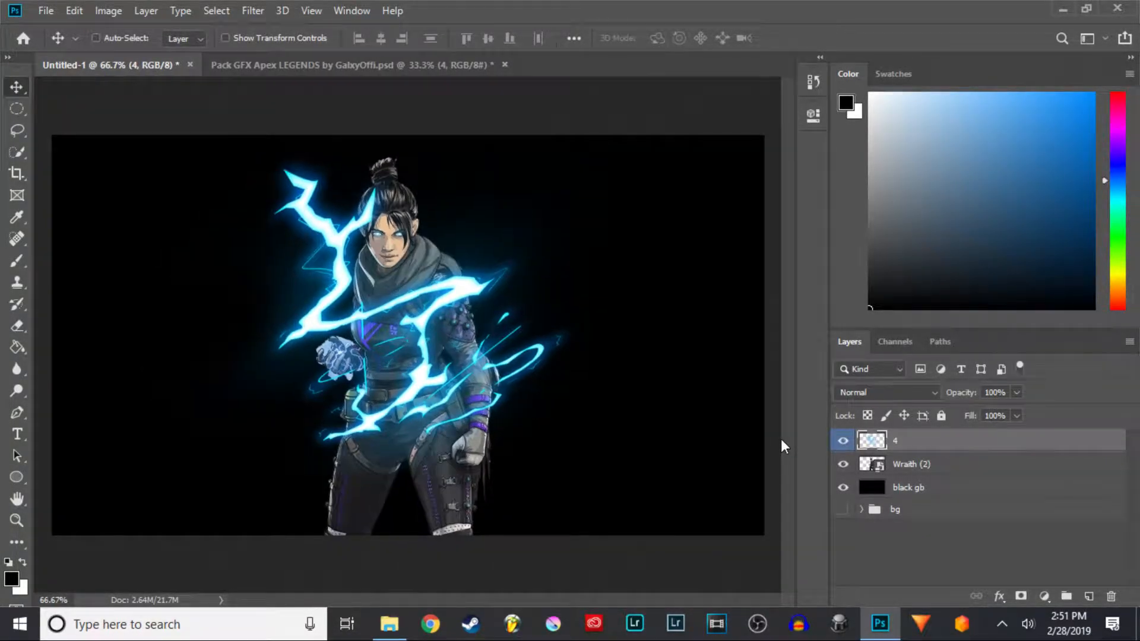
- Skew the lightning again by pulling its right edge outward and downward, then commit
key(ctrl+t)
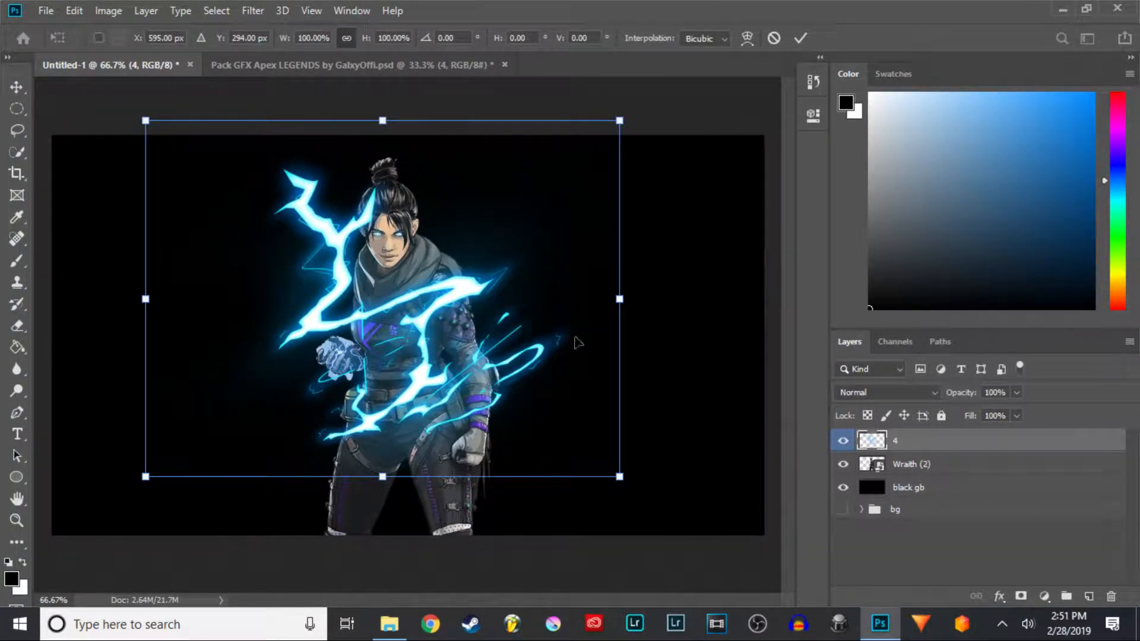
drag(619, 300, 661, 326)
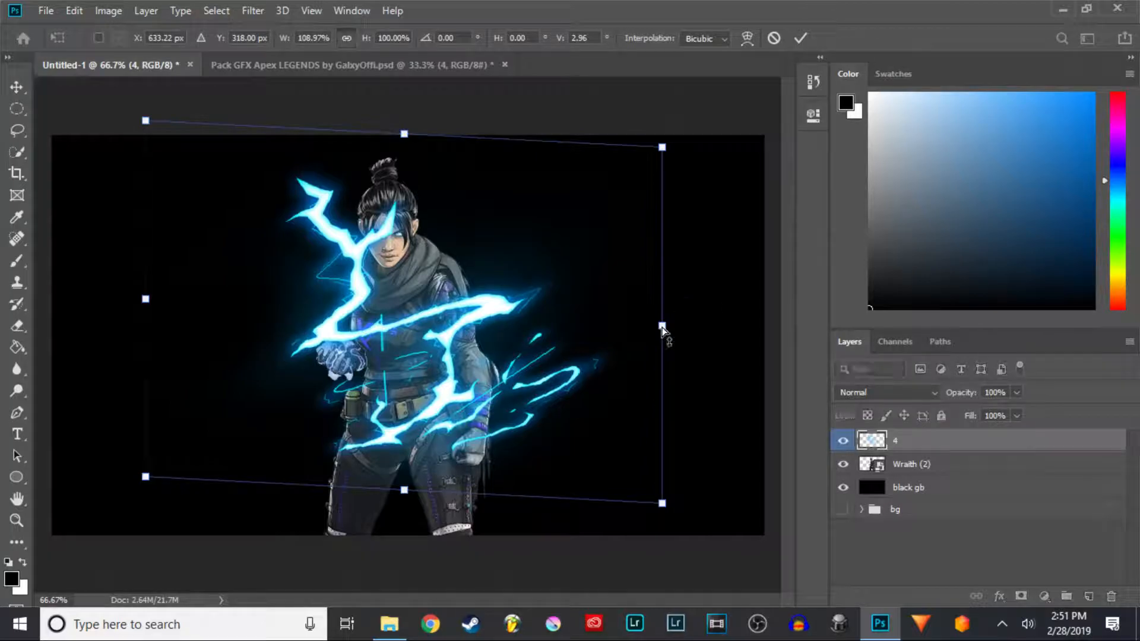
click(801, 38)
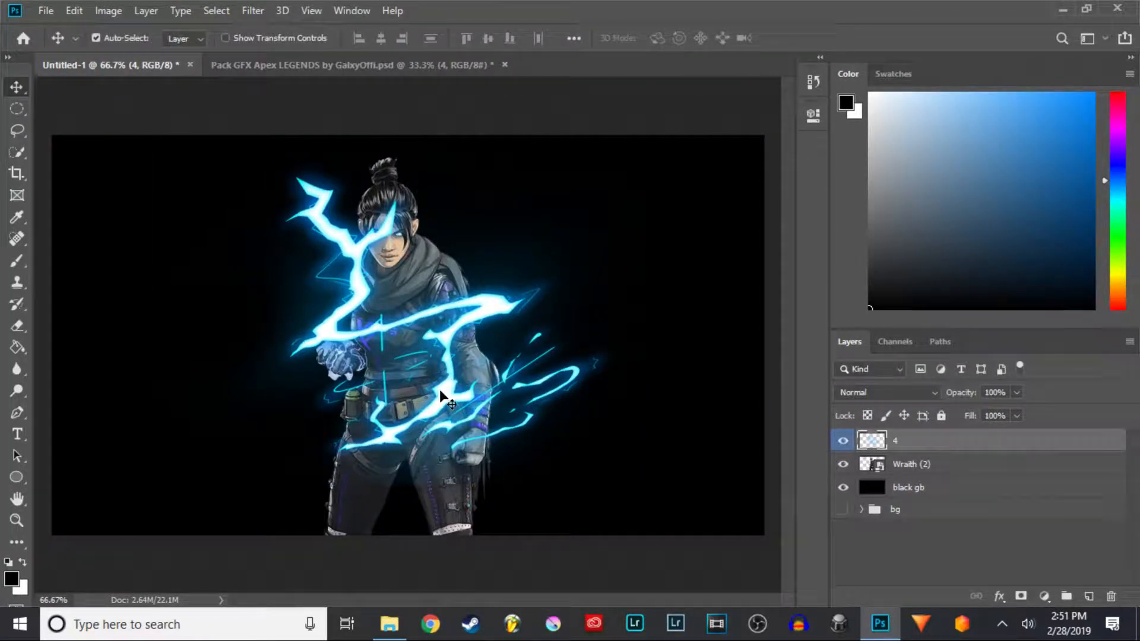
- Switch to the Eraser and set its brush size to 17 px
scroll(416, 373, up, 3)
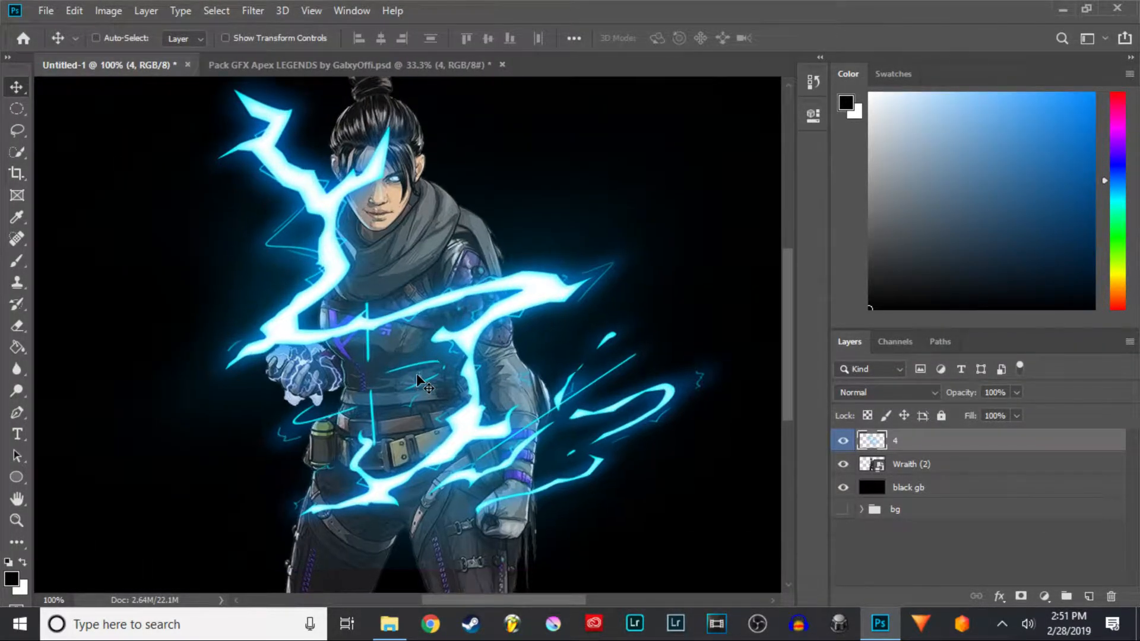
scroll(416, 374, down, 3)
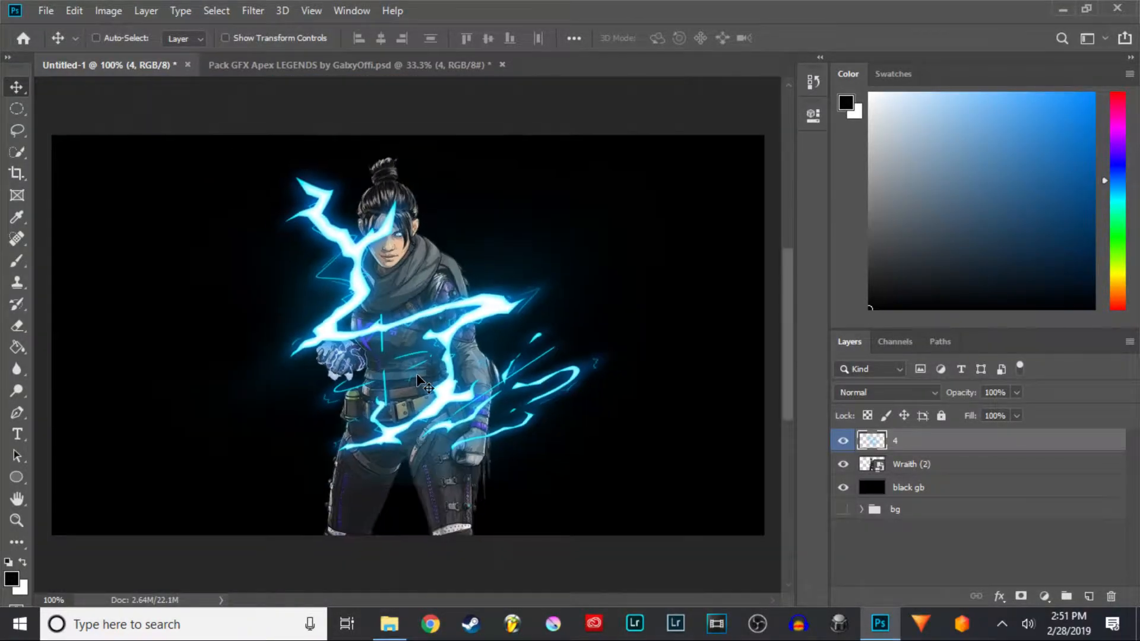
key(ctrl+1)
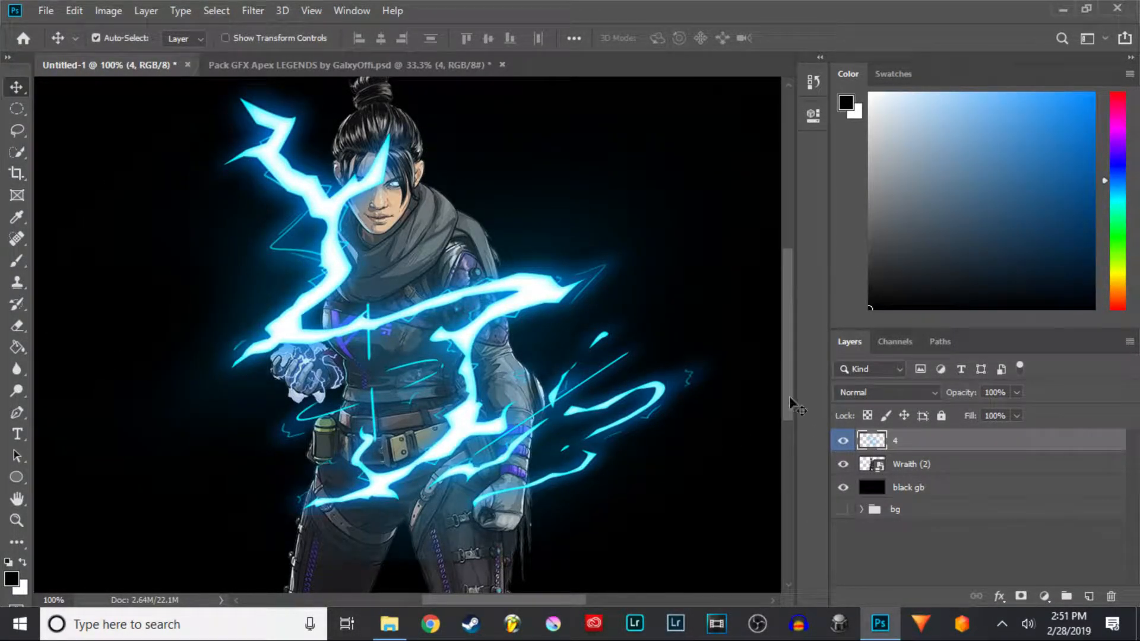
click(20, 320)
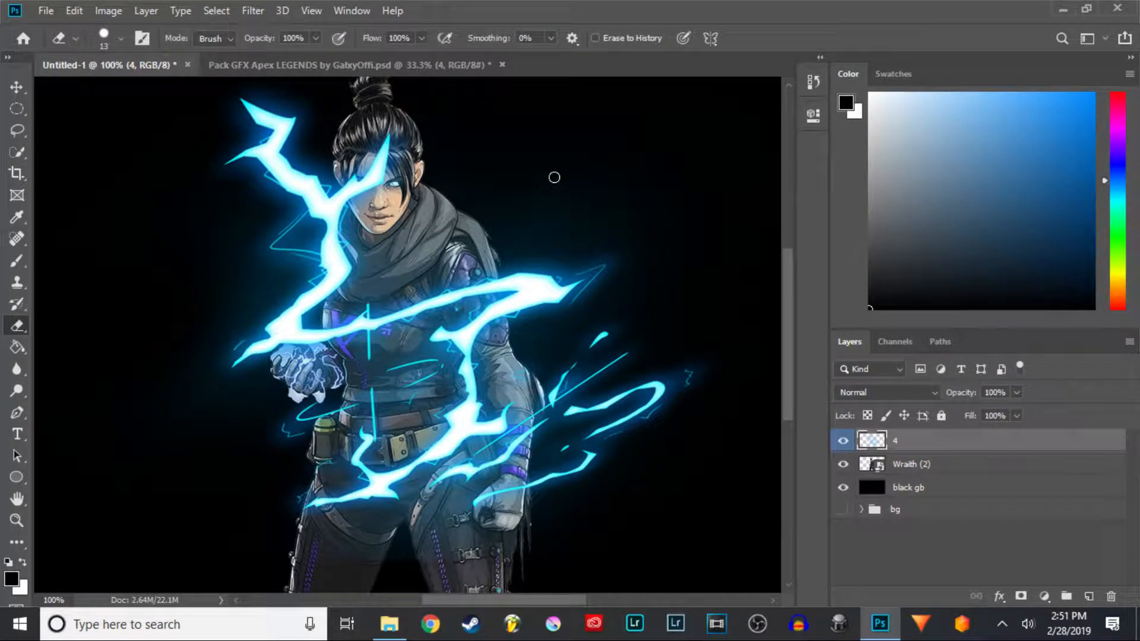
click(121, 39)
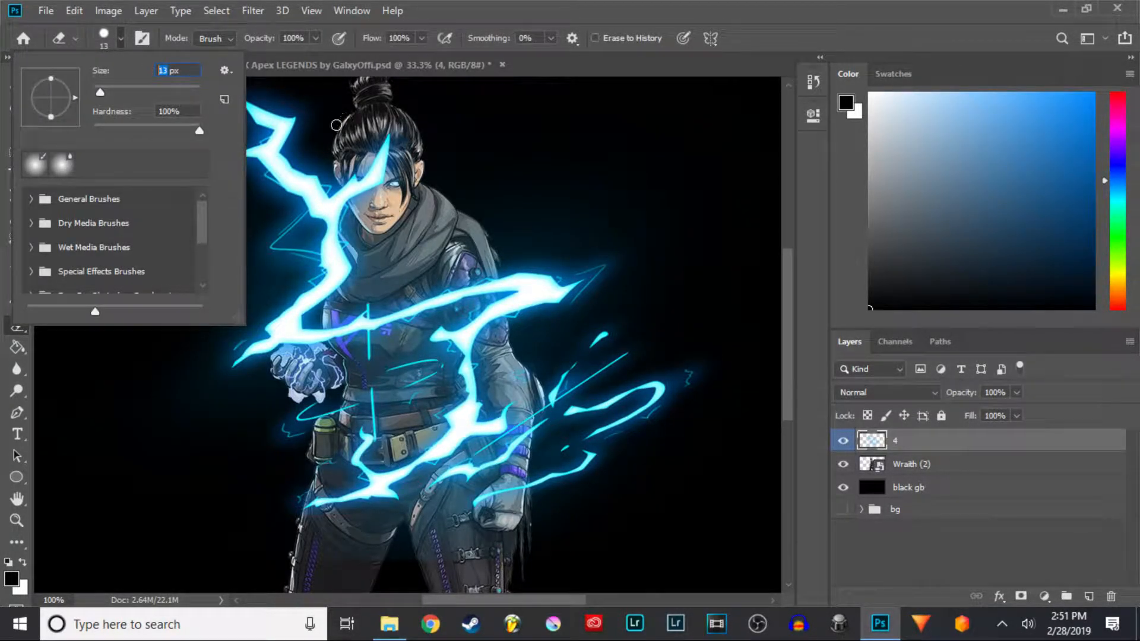
text(17)
key(Return)
- Lower the lightning layer's opacity to 67%
key(ctrl+plus)
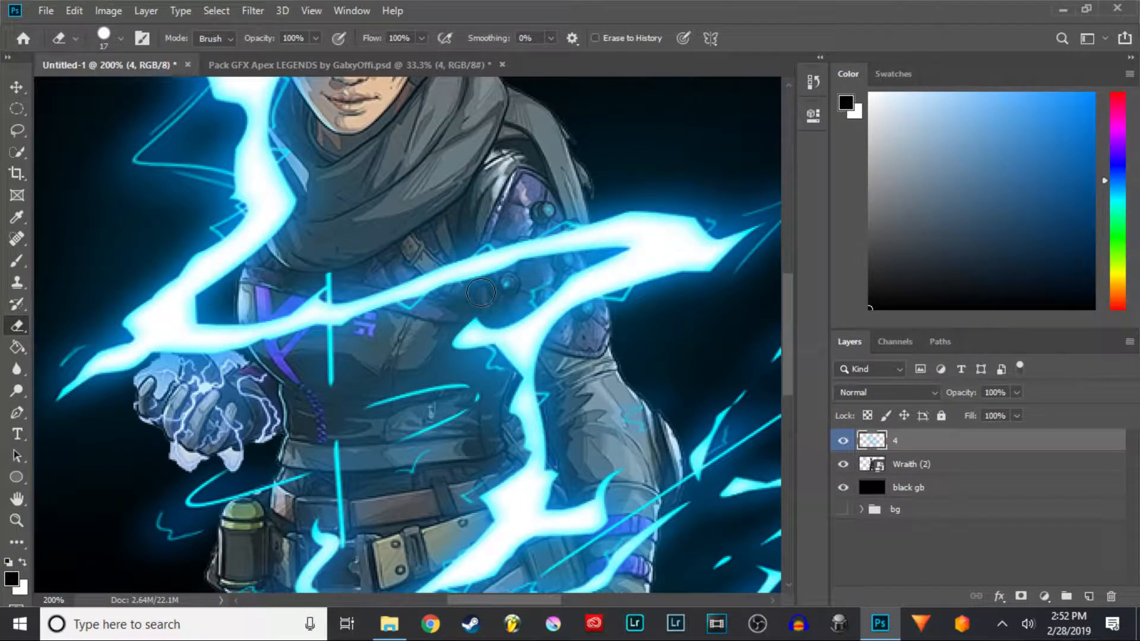
key(ctrl+minus)
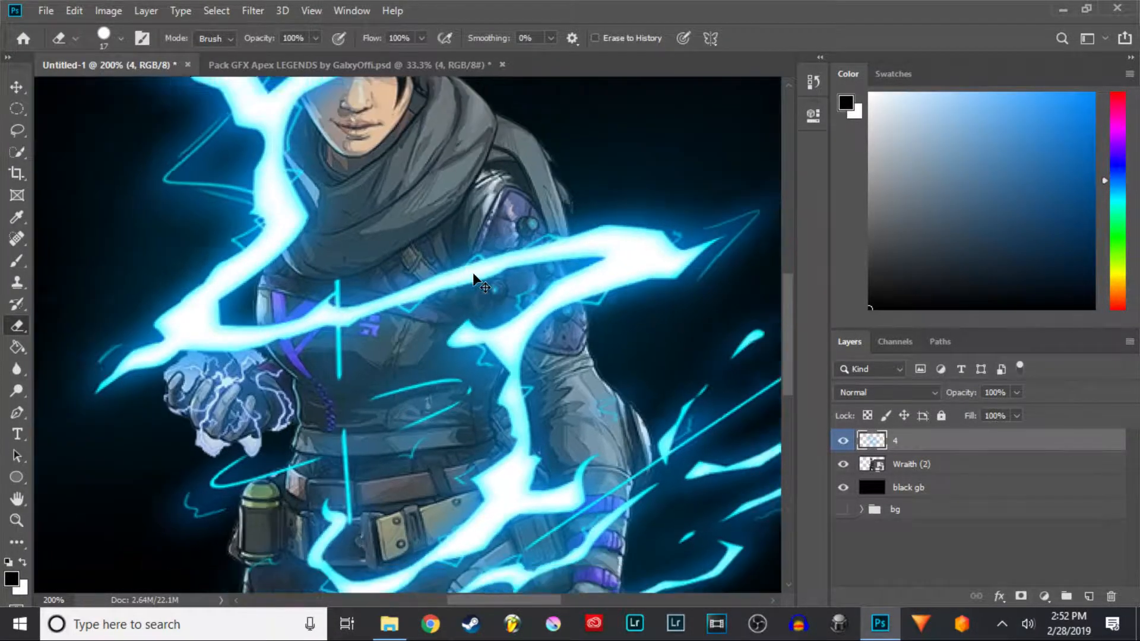
key(ctrl+minus)
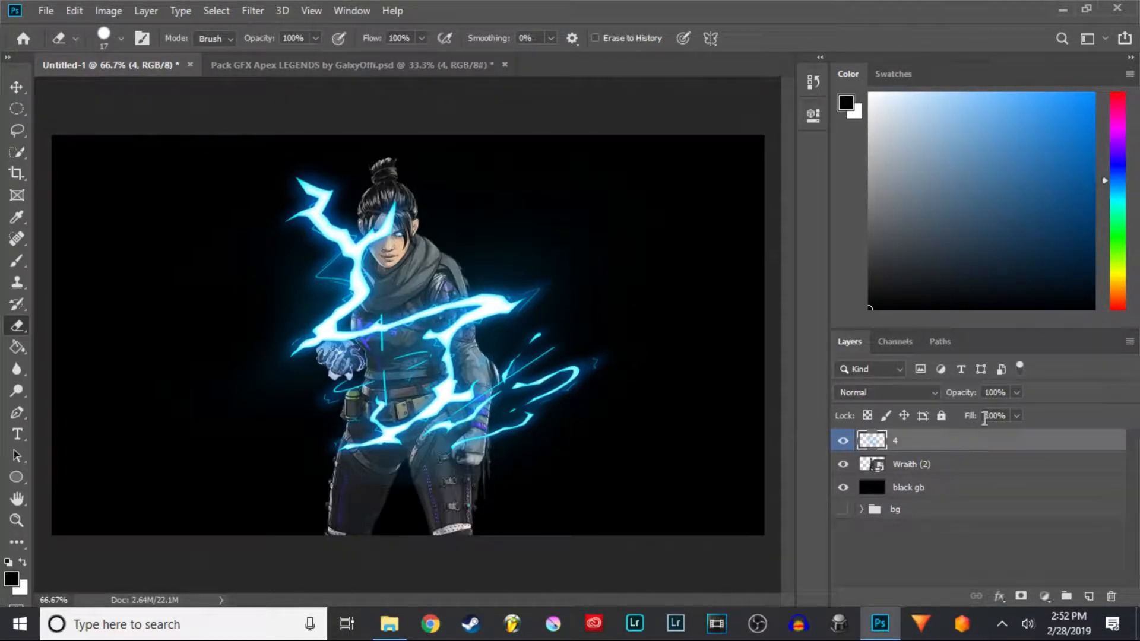
drag(968, 398, 963, 397)
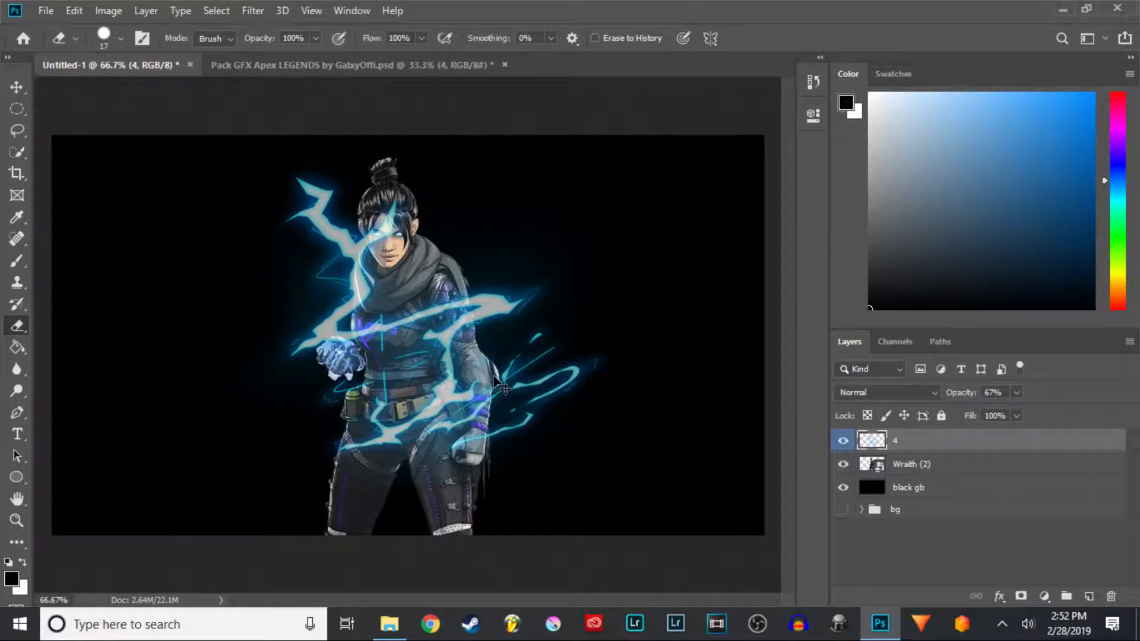
- Zoom in and erase lightning strands over Wraith's chest
key(ctrl+plus)
key(ctrl+plus)
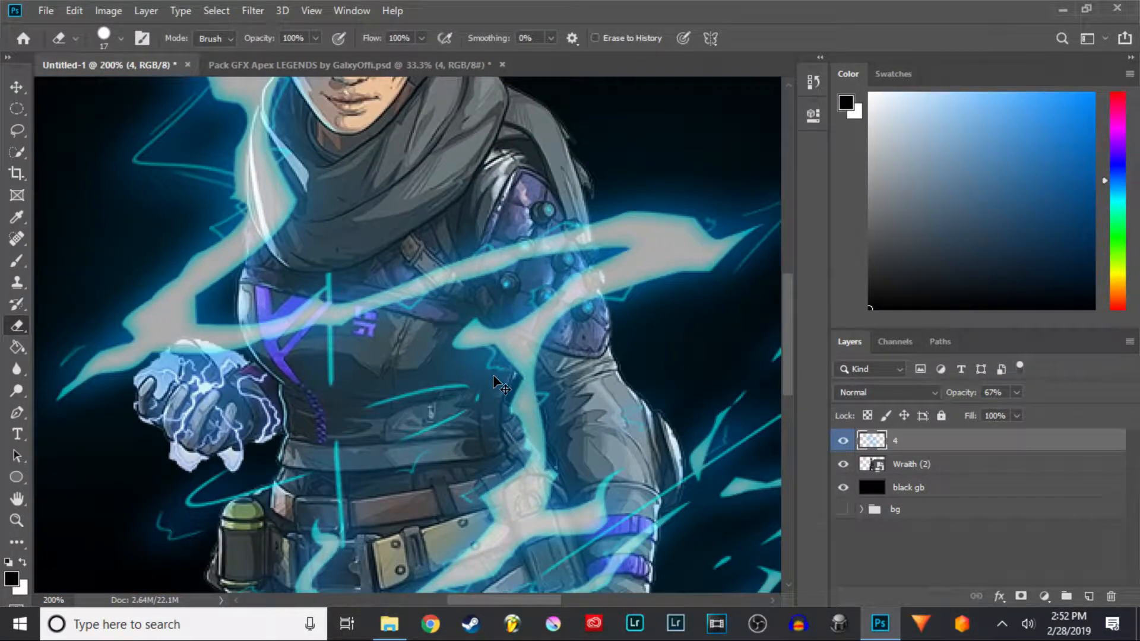
key(ctrl+plus)
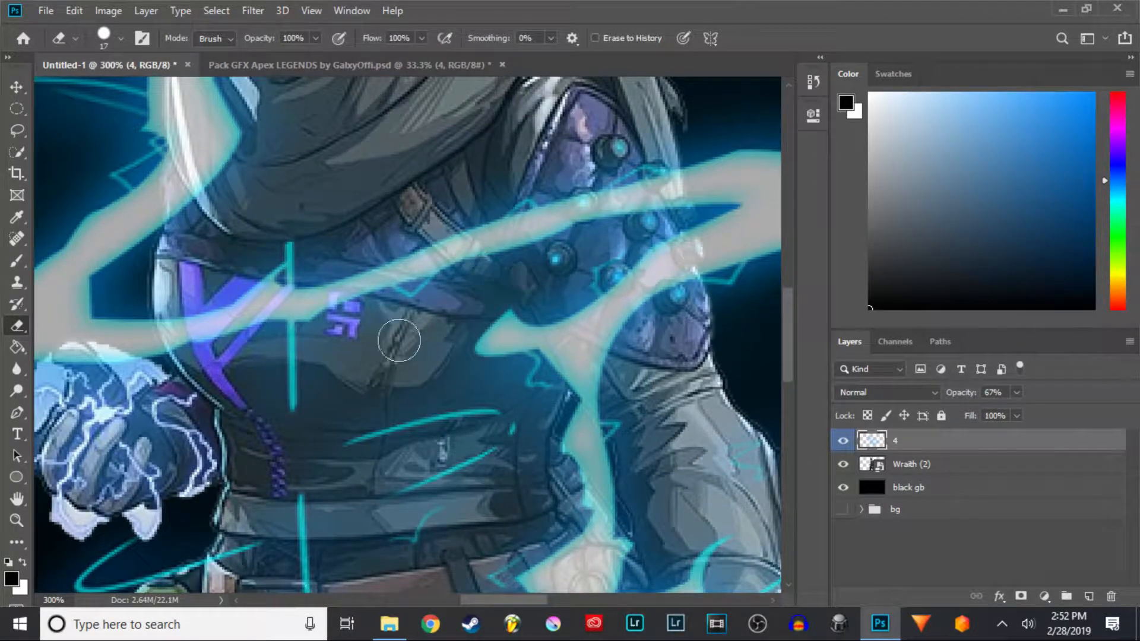
mouse_move(289, 344)
mouse_down()
mouse_move(389, 297)
mouse_move(509, 374)
mouse_move(483, 447)
mouse_move(488, 521)
mouse_move(498, 510)
mouse_move(515, 569)
mouse_move(518, 370)
mouse_up()
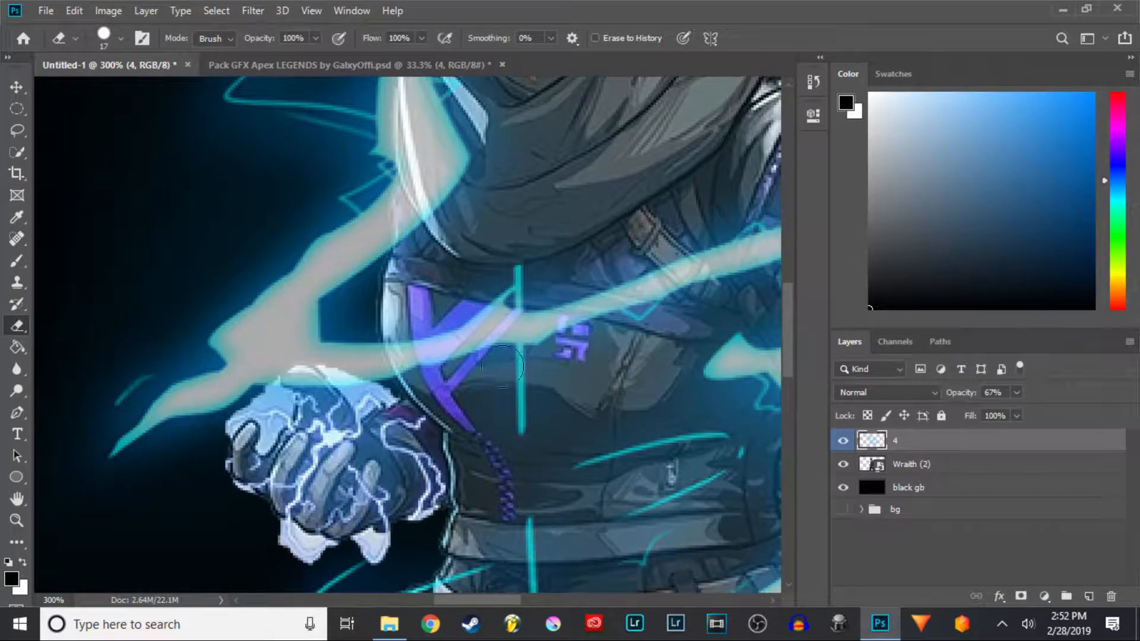
mouse_move(425, 320)
mouse_down()
mouse_move(438, 378)
mouse_move(414, 323)
mouse_move(424, 314)
mouse_move(412, 331)
mouse_move(404, 316)
mouse_move(405, 350)
mouse_move(470, 430)
mouse_move(458, 318)
mouse_move(470, 282)
mouse_move(513, 324)
mouse_move(544, 298)
mouse_move(510, 389)
mouse_move(506, 430)
mouse_up()
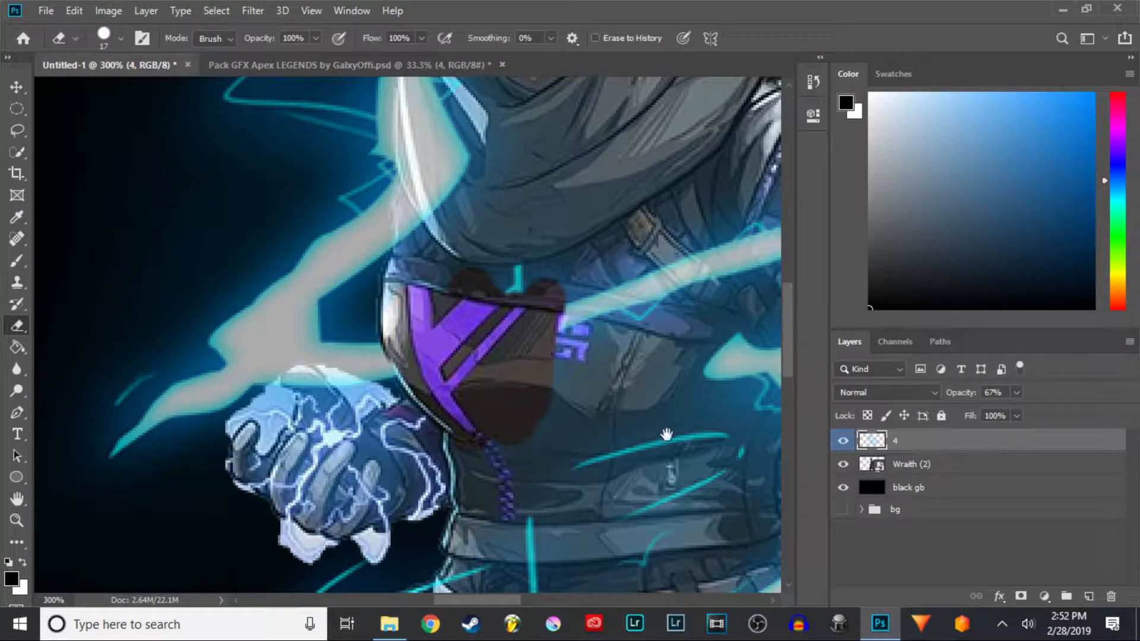
drag(615, 438, 488, 514)
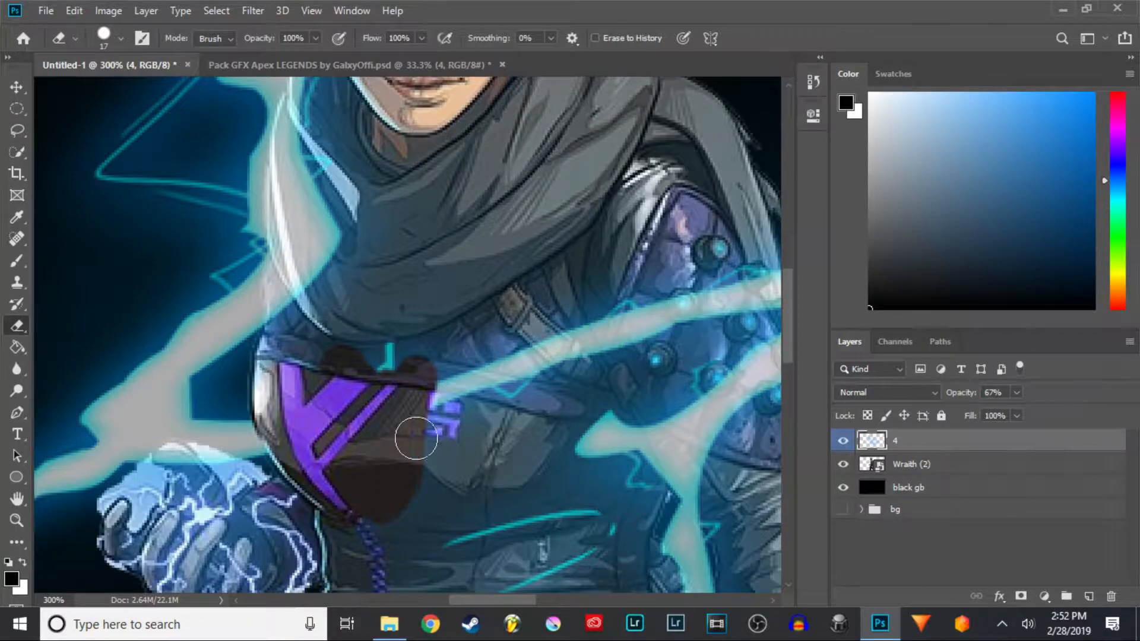
mouse_move(557, 255)
mouse_down()
mouse_move(520, 295)
mouse_move(578, 276)
mouse_up()
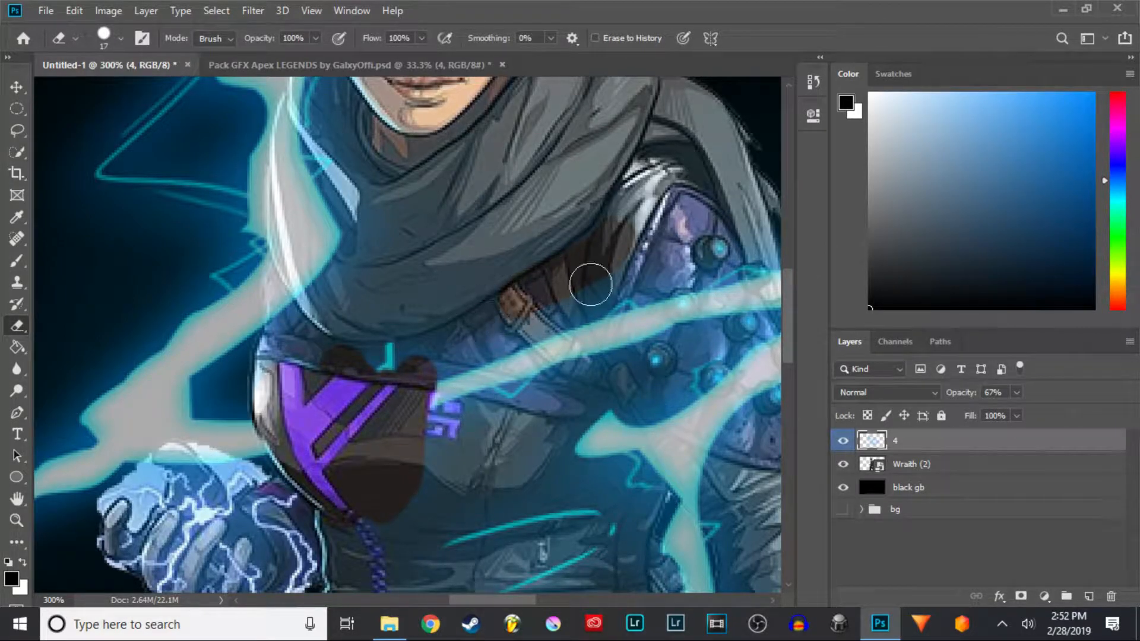
mouse_move(498, 320)
mouse_down()
mouse_move(438, 387)
mouse_move(452, 369)
mouse_move(445, 392)
mouse_move(465, 407)
mouse_move(407, 483)
mouse_up()
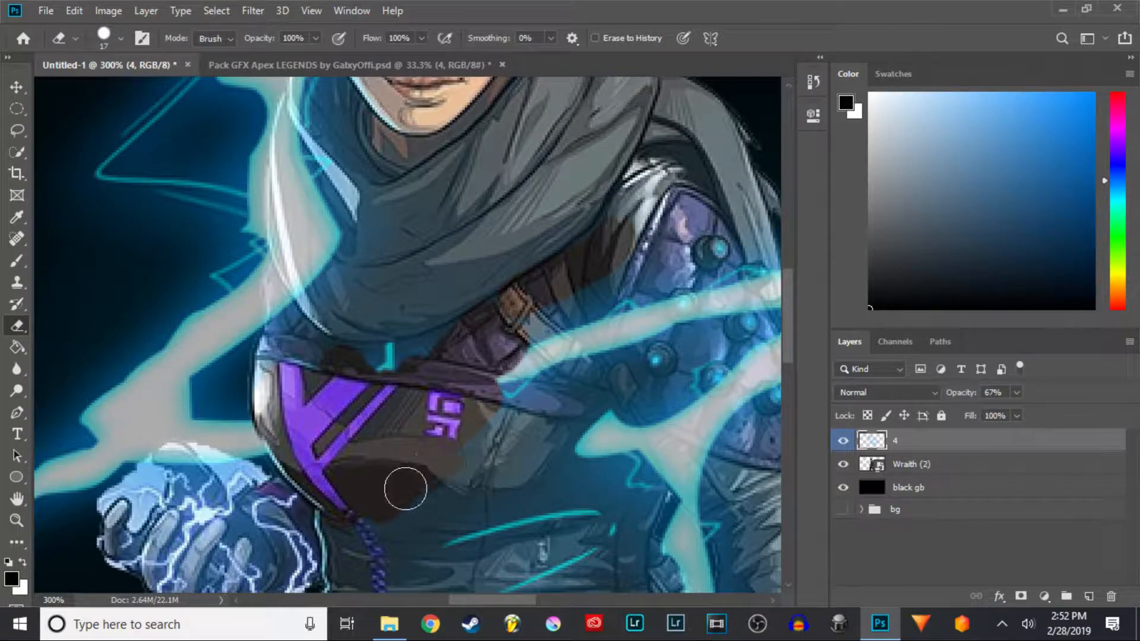
- Set the eraser's hardness to 0% and undo the last three erase strokes on the chest
click(122, 39)
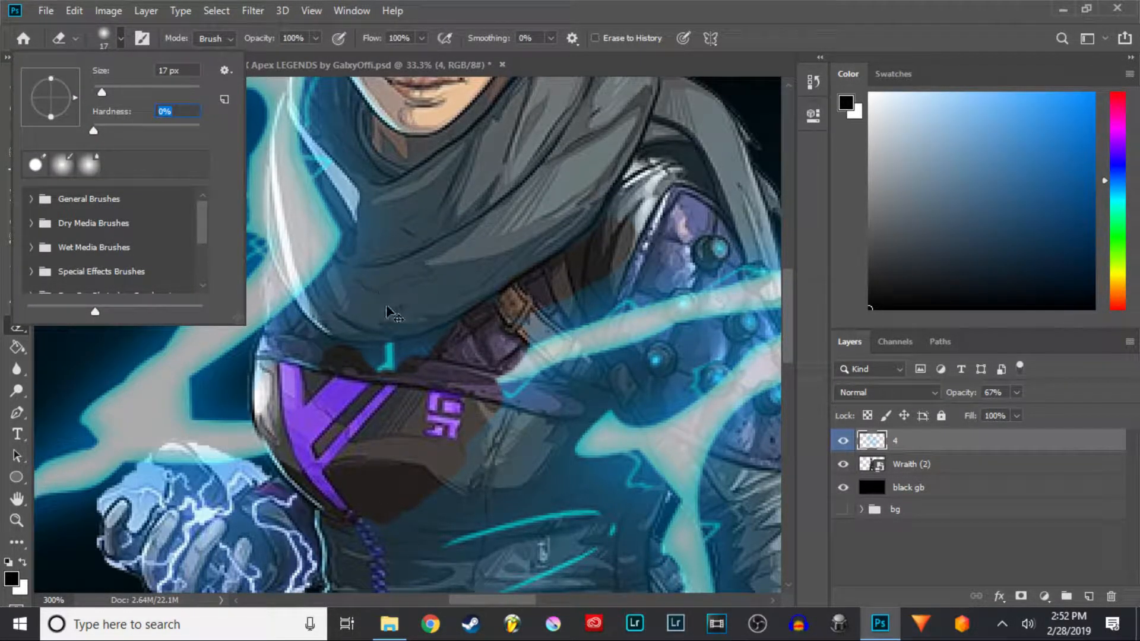
text(0)
key(Return)
click(756, 8)
key(ctrl+z)
key(ctrl+z)
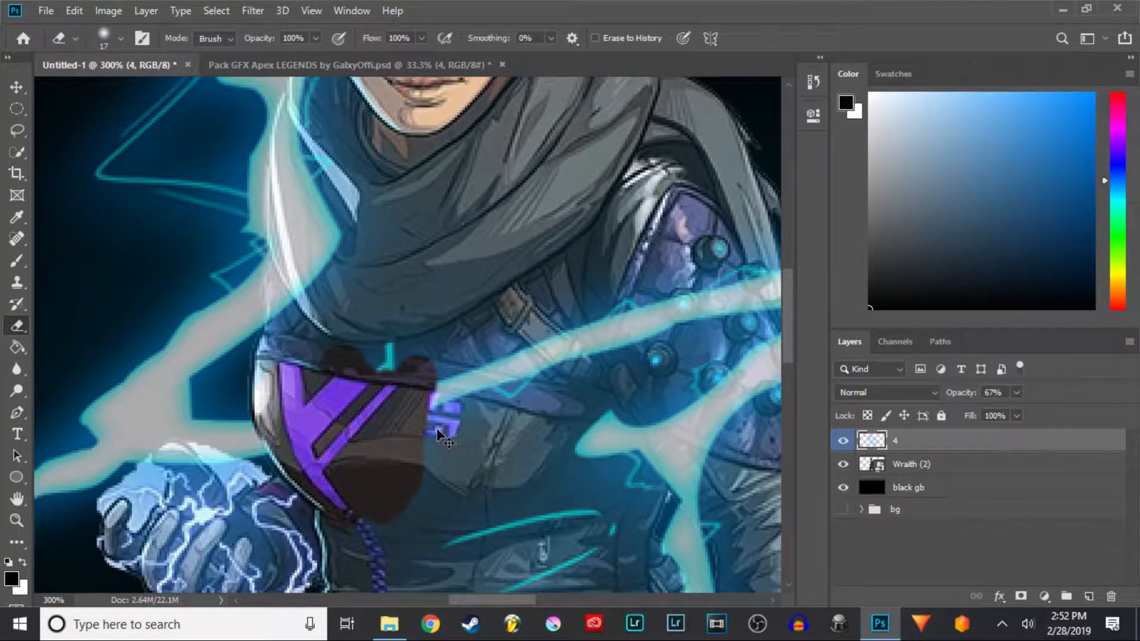
key(ctrl+z)
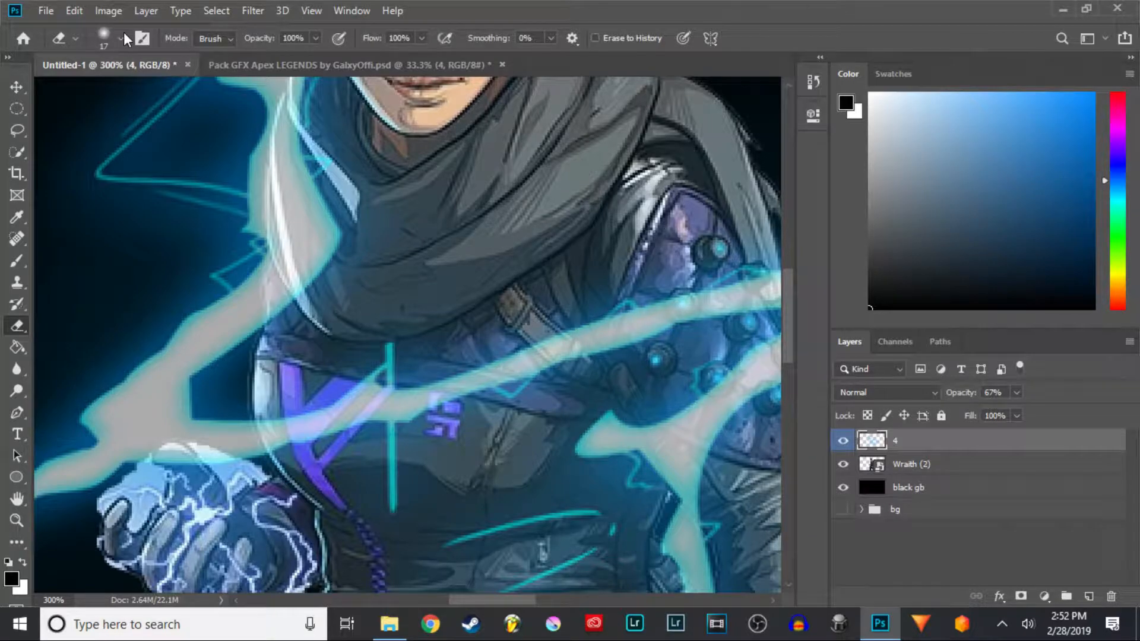
- Erase the lightning overlapping Wraith's chest and shoulder with the soft eraser
click(123, 37)
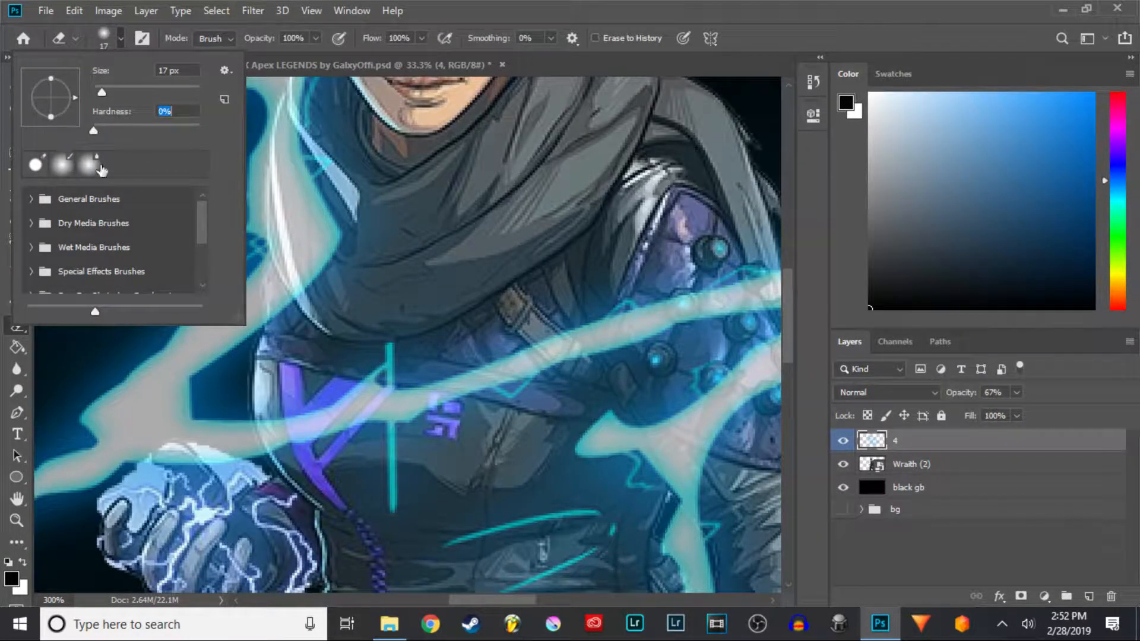
mouse_move(392, 399)
mouse_down()
mouse_move(374, 389)
mouse_move(280, 415)
mouse_move(270, 432)
mouse_move(272, 422)
mouse_move(282, 451)
mouse_move(270, 414)
mouse_move(369, 427)
mouse_move(509, 368)
mouse_move(374, 436)
mouse_up()
mouse_move(606, 350)
mouse_down()
mouse_move(634, 342)
mouse_move(425, 381)
mouse_move(568, 387)
mouse_move(616, 416)
mouse_move(681, 483)
mouse_move(633, 381)
mouse_up()
key(space)
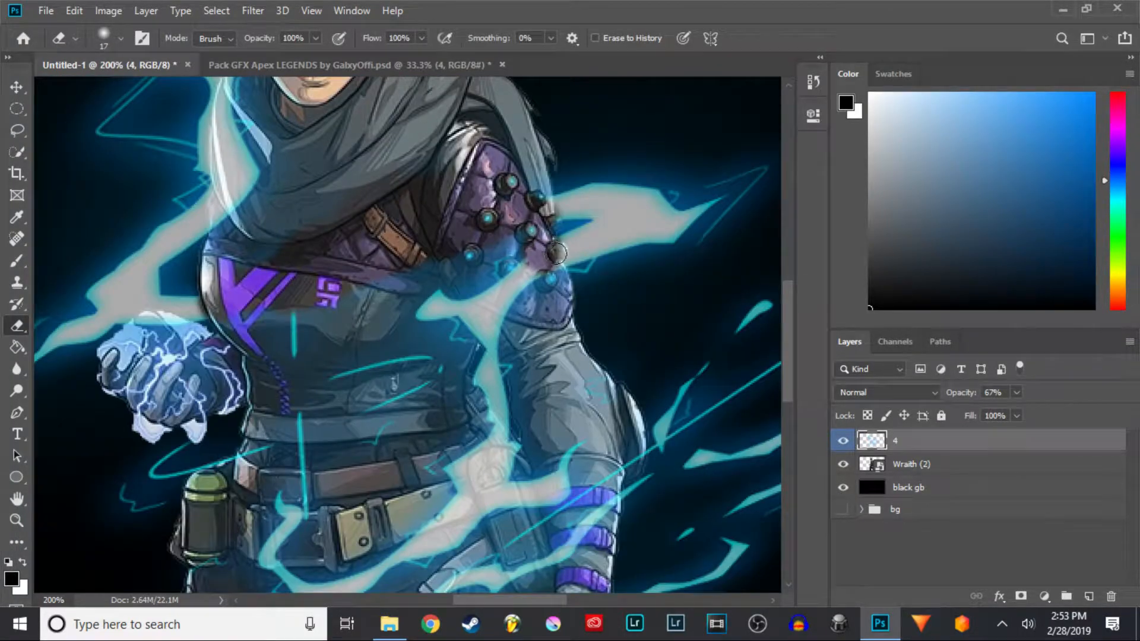
mouse_move(552, 256)
mouse_down()
mouse_move(518, 302)
mouse_move(457, 324)
mouse_move(453, 305)
mouse_move(469, 332)
mouse_up()
key(ctrl+plus)
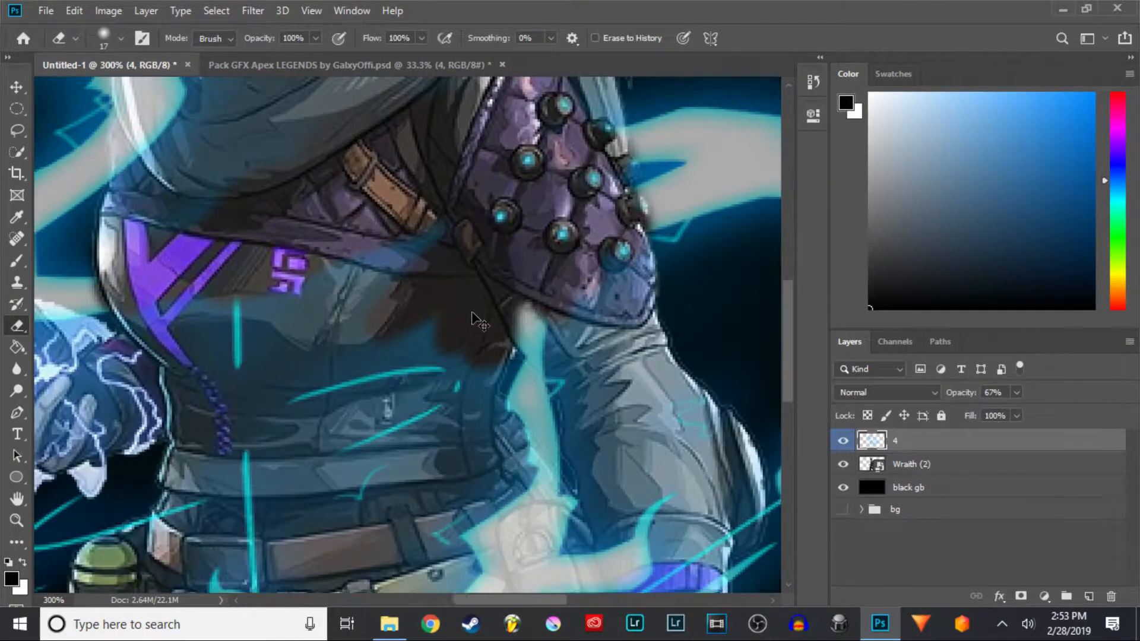
key(ctrl+plus)
mouse_move(544, 301)
mouse_down()
mouse_move(598, 374)
mouse_move(636, 460)
mouse_move(664, 391)
mouse_move(521, 344)
mouse_move(501, 458)
mouse_move(516, 492)
mouse_move(491, 420)
mouse_move(504, 354)
mouse_move(216, 448)
mouse_move(210, 273)
mouse_move(384, 384)
mouse_move(232, 376)
mouse_move(453, 186)
mouse_move(309, 297)
mouse_up()
key(ctrl+minus)
- Erase more lightning over Wraith's arm and torso at higher zoom
key(ctrl+minus)
drag(291, 225, 433, 500)
key(ctrl+plus)
key(ctrl+plus)
key(ctrl+plus)
drag(499, 243, 469, 457)
mouse_move(556, 179)
mouse_down()
mouse_move(465, 427)
mouse_move(344, 318)
mouse_move(353, 458)
mouse_move(377, 505)
mouse_up()
mouse_move(377, 505)
mouse_down()
mouse_move(521, 275)
mouse_move(473, 295)
mouse_move(482, 407)
mouse_move(590, 200)
mouse_up()
mouse_move(432, 357)
mouse_down()
mouse_move(425, 432)
mouse_move(442, 513)
mouse_up()
drag(513, 376, 677, 207)
mouse_move(585, 286)
mouse_down()
mouse_move(604, 466)
mouse_move(664, 465)
mouse_move(653, 282)
mouse_up()
drag(648, 367, 672, 169)
mouse_move(596, 293)
mouse_down()
mouse_move(610, 372)
mouse_move(646, 395)
mouse_up()
drag(661, 341, 598, 387)
mouse_move(601, 383)
mouse_down()
mouse_move(654, 420)
mouse_move(691, 276)
mouse_up()
drag(653, 321, 508, 538)
key(ctrl+minus)
key(ctrl+minus)
key(ctrl+minus)
key(ctrl+minus)
mouse_move(549, 442)
mouse_down()
mouse_move(470, 252)
mouse_move(522, 304)
mouse_move(555, 414)
mouse_up()
drag(742, 279, 735, 301)
- Resize the eraser to 20 px and erase remaining lightning on Wraith's body
click(120, 38)
drag(118, 90, 131, 92)
mouse_move(707, 301)
mouse_down()
mouse_move(700, 336)
mouse_move(684, 314)
mouse_move(711, 245)
mouse_move(685, 281)
mouse_move(651, 392)
mouse_up()
click(121, 38)
drag(106, 96, 106, 96)
mouse_move(635, 322)
mouse_down()
mouse_move(621, 350)
mouse_move(662, 325)
mouse_up()
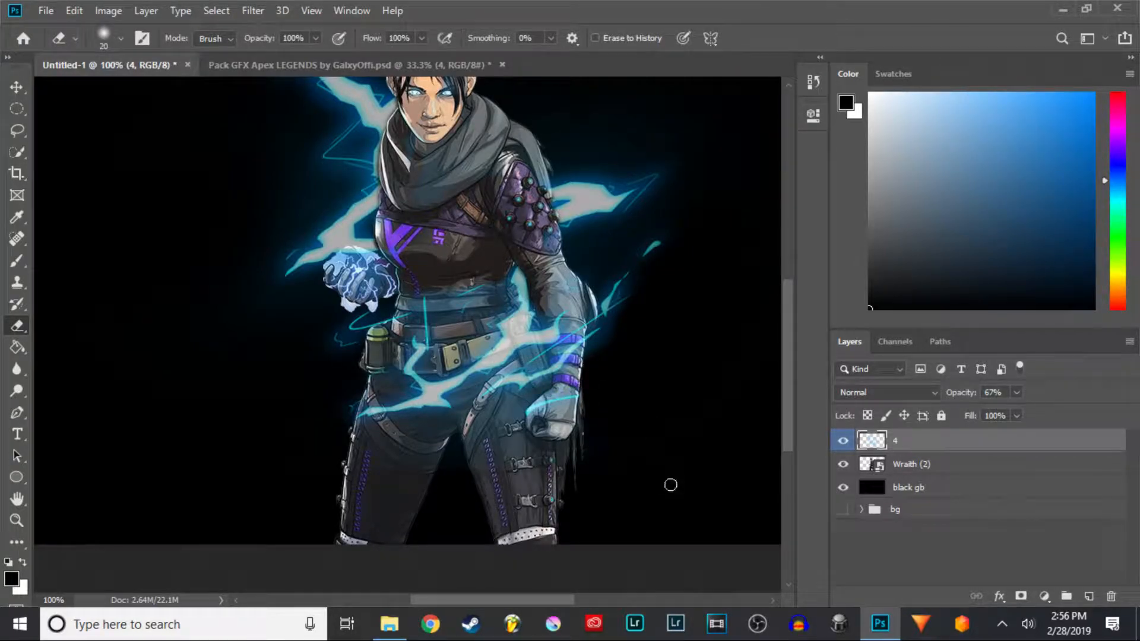
mouse_move(463, 357)
mouse_down()
mouse_move(476, 419)
mouse_move(563, 465)
mouse_up()
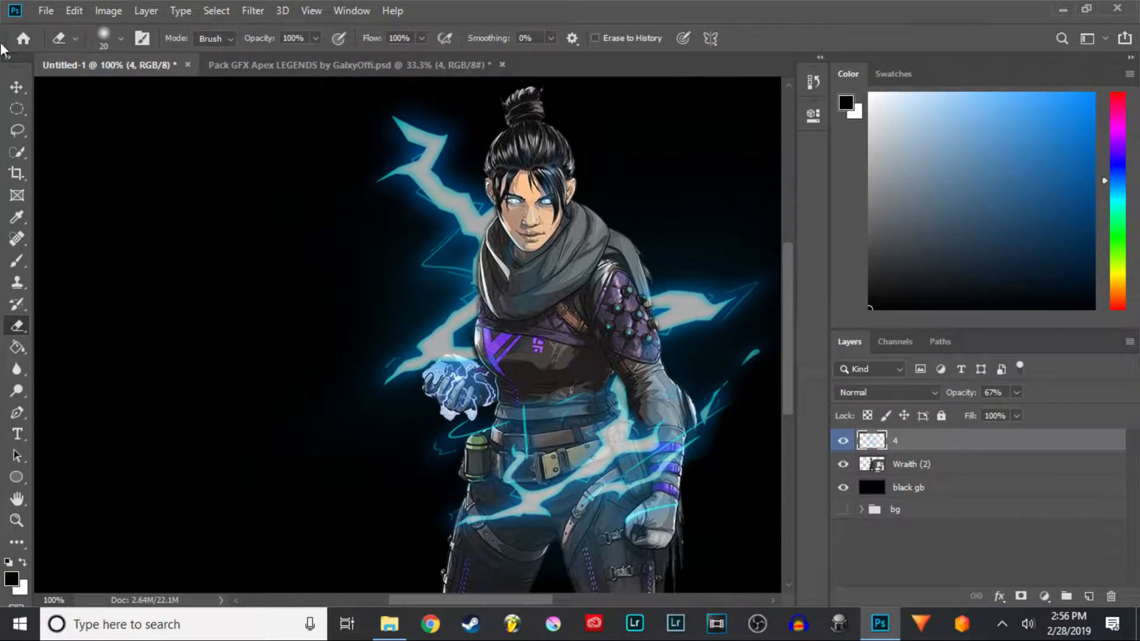
- Enlarge the eraser to 40 px and erase lightning across Wraith's shoulder
click(120, 38)
right_click(138, 83)
click(293, 154)
click(120, 38)
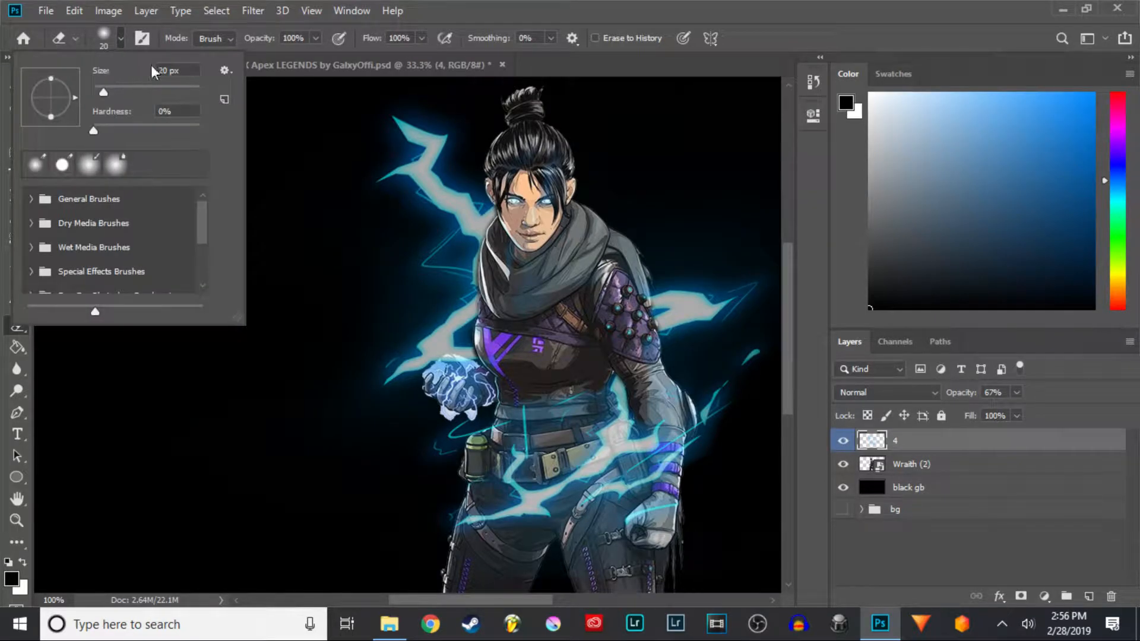
text(3)
mouse_move(520, 255)
mouse_down()
mouse_move(536, 178)
mouse_move(520, 155)
mouse_move(538, 136)
mouse_move(603, 260)
mouse_move(488, 303)
mouse_move(561, 285)
mouse_up()
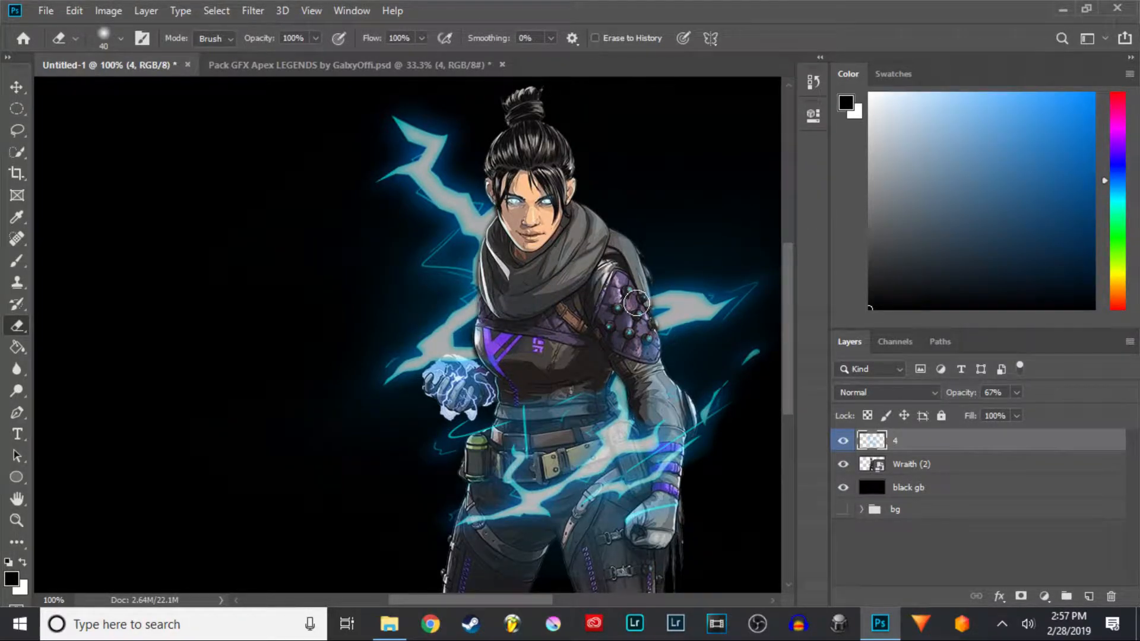
- Zoom in and erase lightning over Wraith's chest, belt and legs
scroll(635, 324, up, 2)
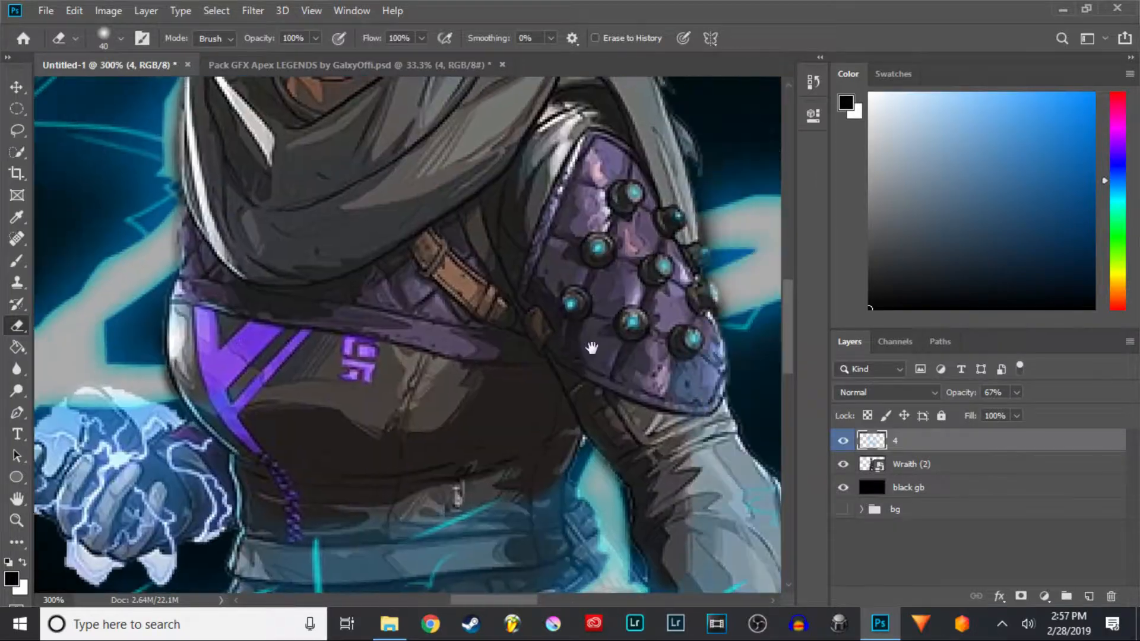
drag(533, 347, 321, 333)
mouse_move(446, 255)
mouse_down()
mouse_move(425, 417)
mouse_move(446, 417)
mouse_up()
mouse_move(496, 454)
mouse_down()
mouse_move(475, 237)
mouse_move(512, 305)
mouse_move(570, 358)
mouse_move(543, 350)
mouse_up()
mouse_move(260, 207)
mouse_down()
mouse_move(649, 339)
mouse_move(631, 447)
mouse_up()
mouse_move(399, 386)
mouse_down()
mouse_move(397, 458)
mouse_move(385, 436)
mouse_up()
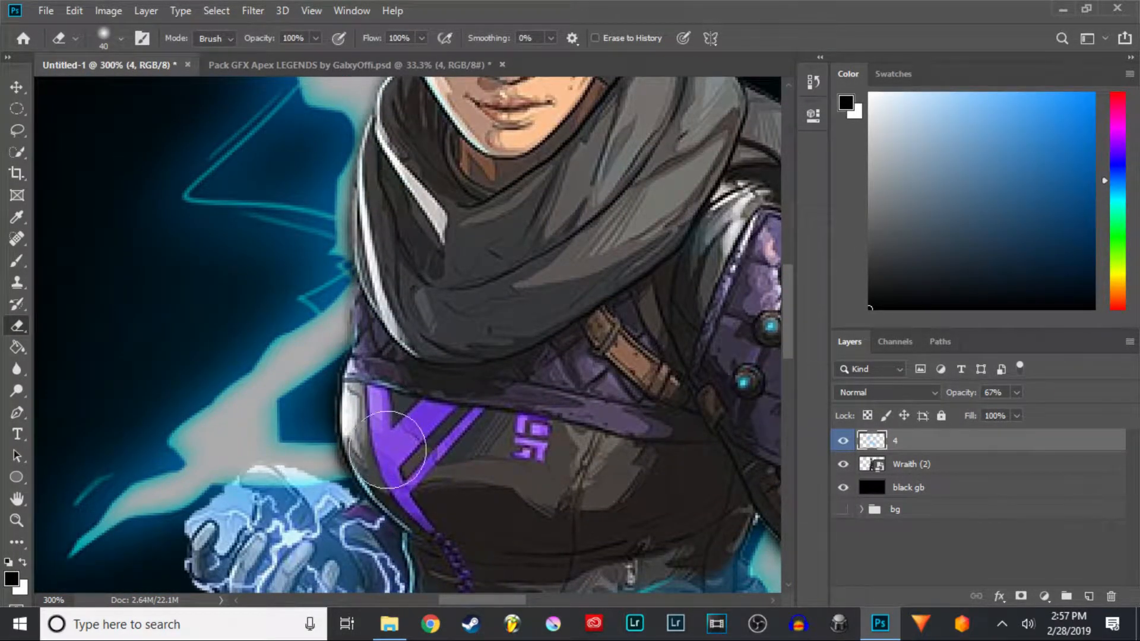
drag(470, 465, 461, 301)
mouse_move(489, 393)
mouse_down()
mouse_move(477, 429)
mouse_move(438, 446)
mouse_move(434, 465)
mouse_move(469, 434)
mouse_move(556, 405)
mouse_move(455, 417)
mouse_move(680, 374)
mouse_move(515, 453)
mouse_move(544, 415)
mouse_up()
scroll(540, 414, down, 10)
mouse_move(436, 451)
mouse_down()
mouse_move(478, 382)
mouse_move(393, 386)
mouse_move(419, 344)
mouse_move(312, 360)
mouse_move(516, 379)
mouse_up()
mouse_move(654, 330)
mouse_down()
mouse_move(430, 428)
mouse_move(514, 407)
mouse_move(439, 382)
mouse_move(400, 399)
mouse_up()
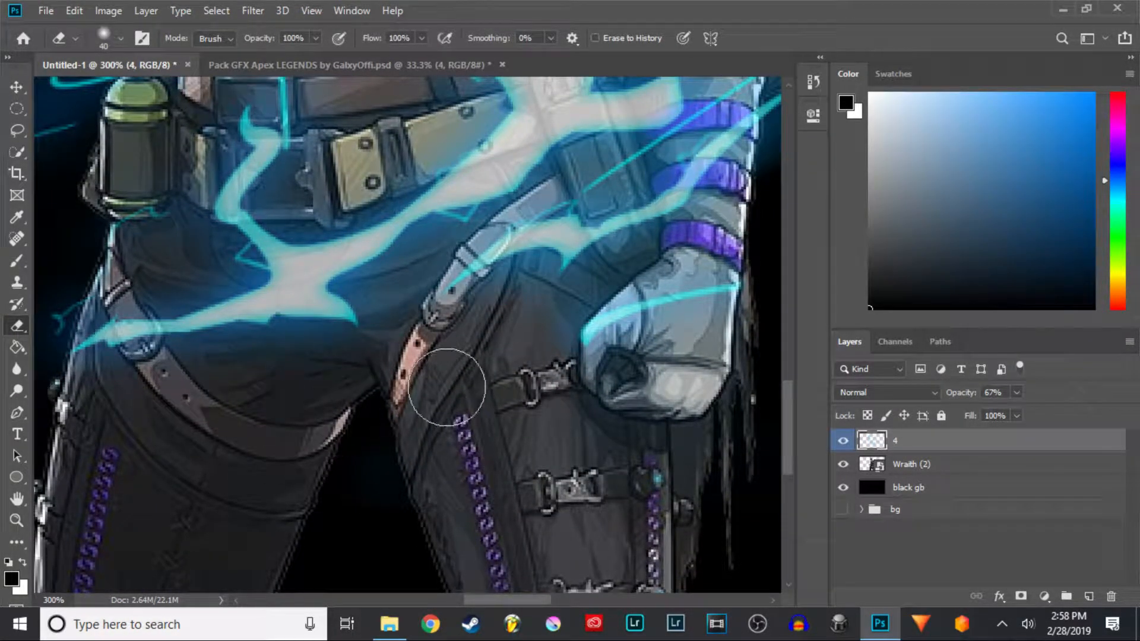
key(ctrl+minus)
key(ctrl+minus)
key(ctrl+minus)
key(ctrl+minus)
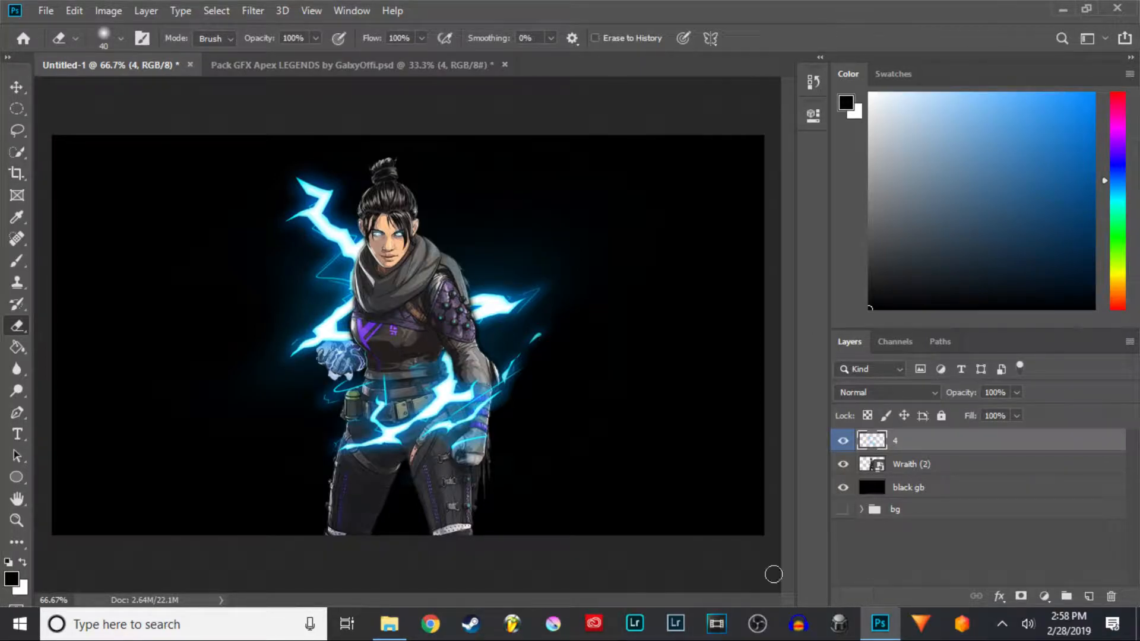
- Show lightning layer 6 in the GFX pack and drag it into the thumbnail to the right of Wraith
click(273, 65)
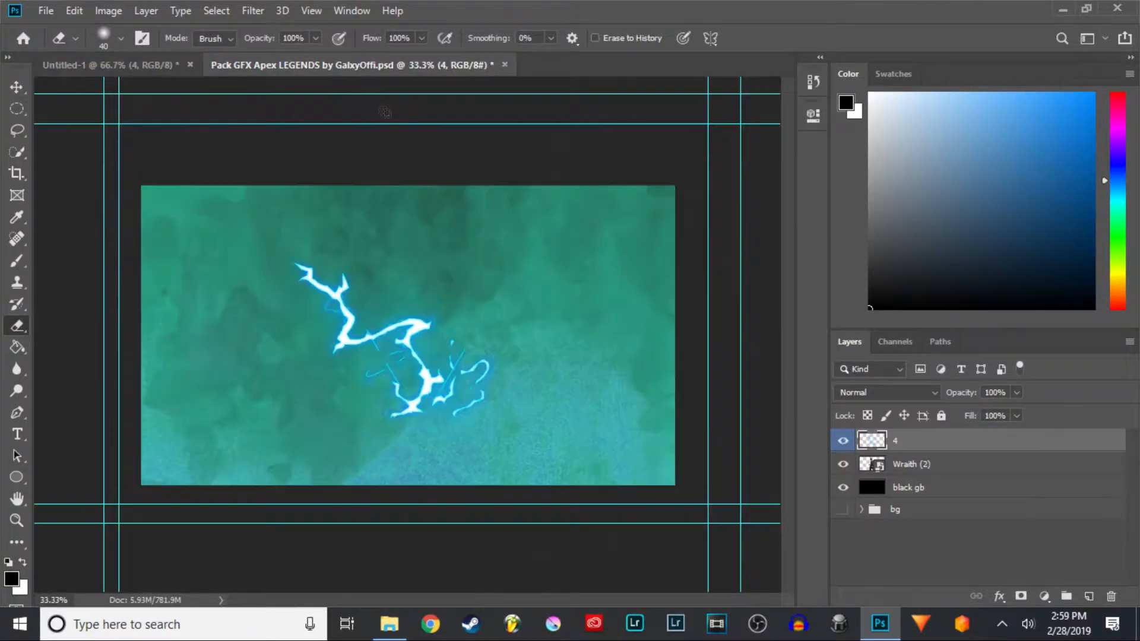
click(840, 574)
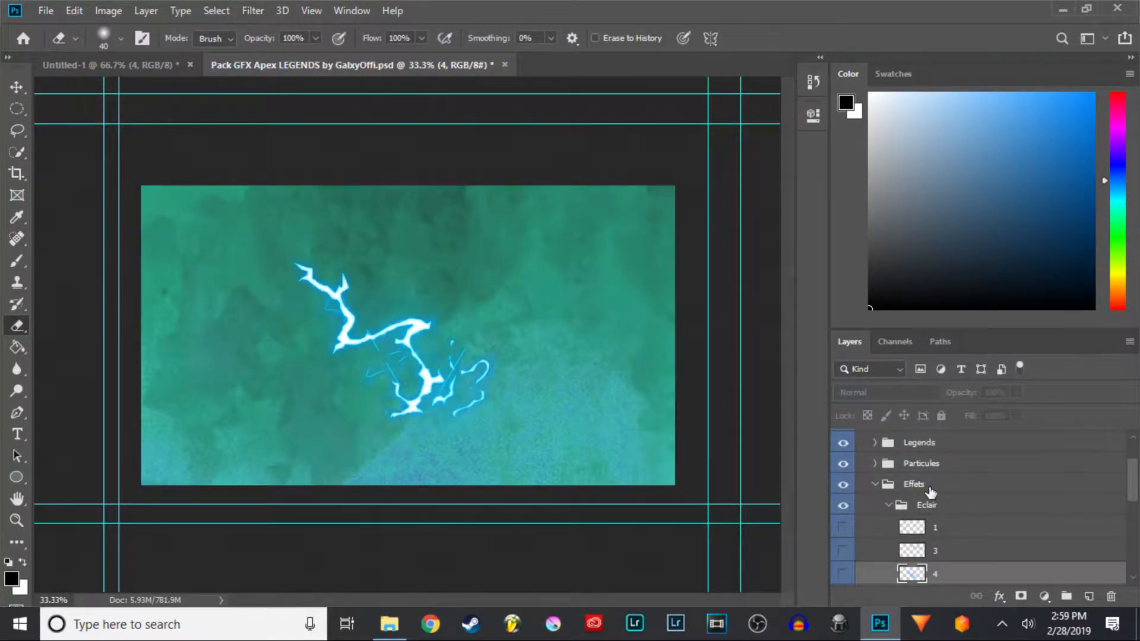
scroll(866, 540, down, 2)
click(843, 541)
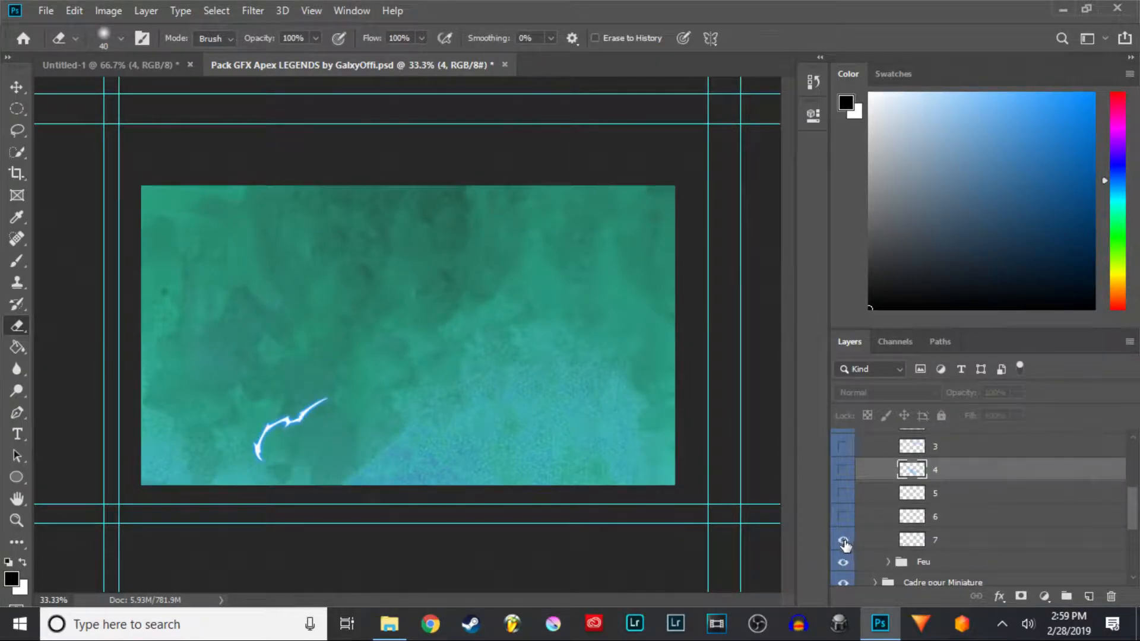
click(842, 537)
click(843, 518)
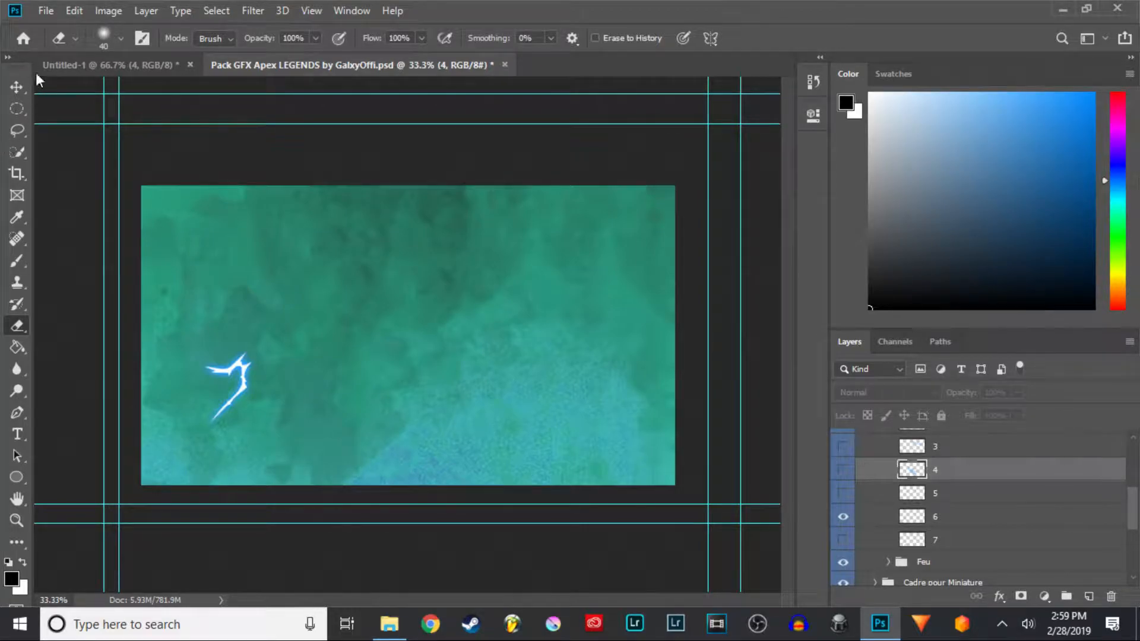
click(10, 86)
drag(238, 371, 445, 380)
drag(599, 422, 631, 426)
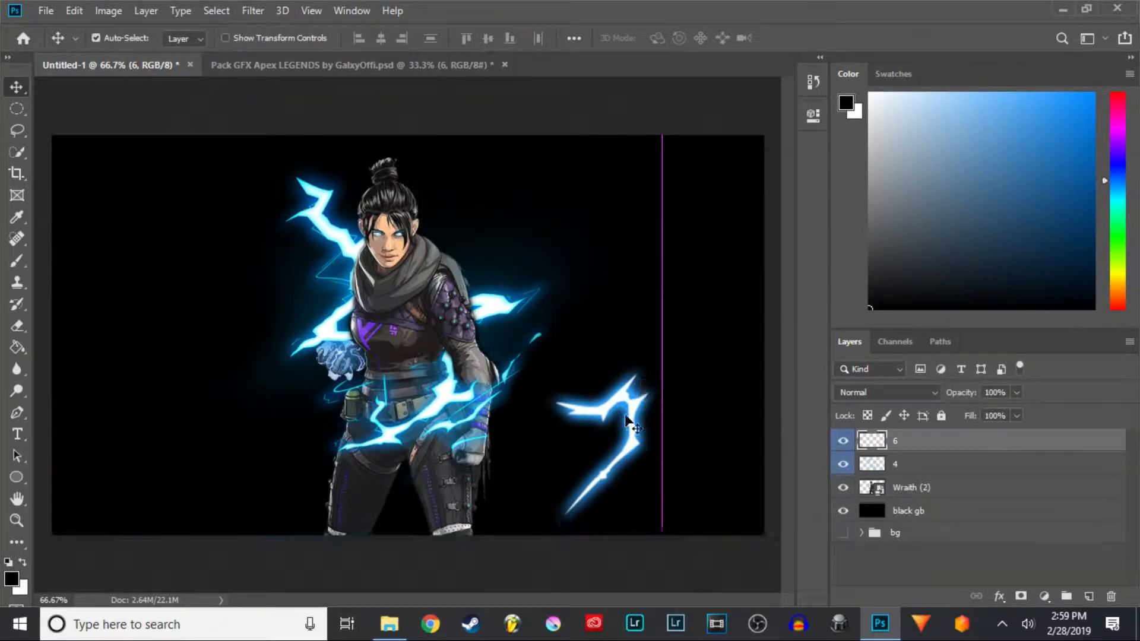
- Try scaling and moving the new lightning with Free Transform, then undo the transform
key(ctrl+t)
drag(686, 346, 687, 512)
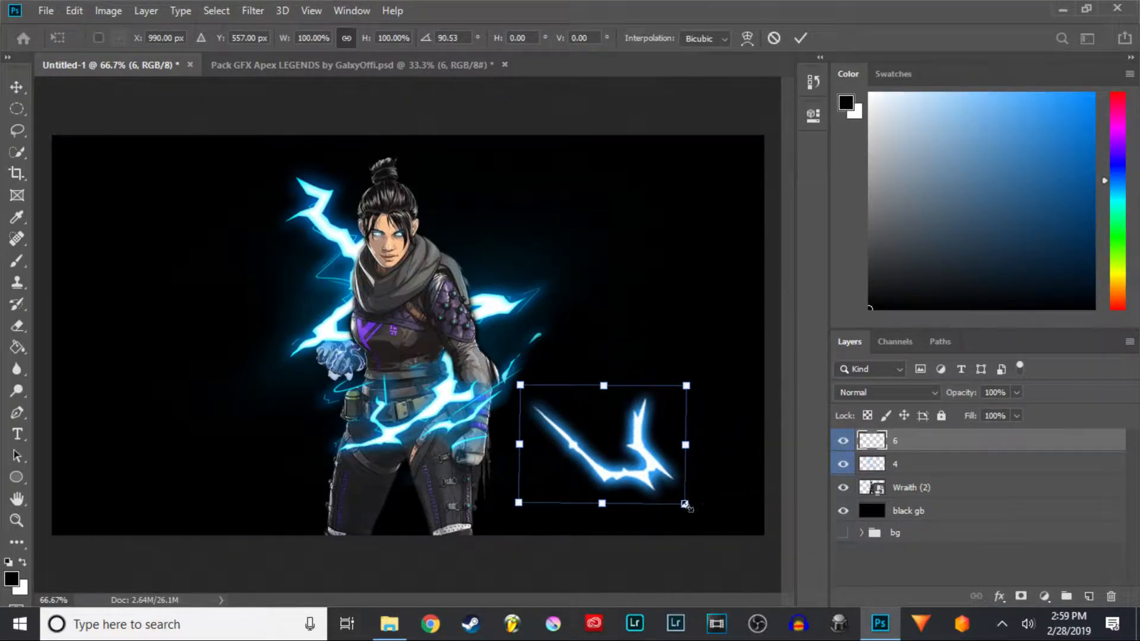
drag(686, 385, 665, 399)
drag(605, 459, 596, 209)
key(ctrl+plus)
key(ctrl+plus)
drag(614, 416, 547, 190)
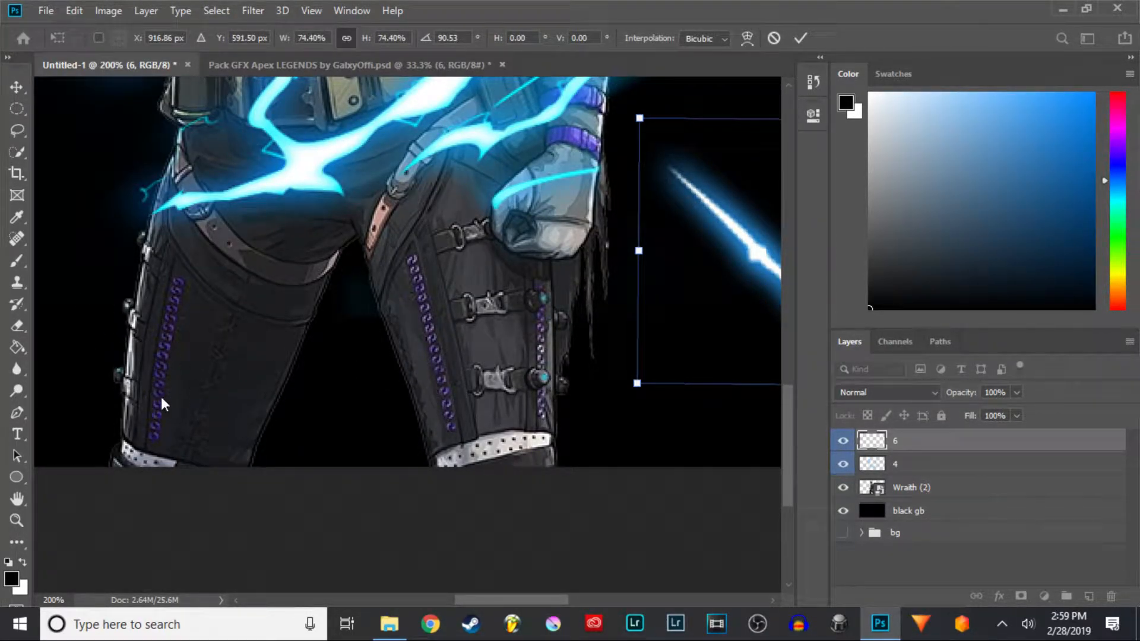
key(Return)
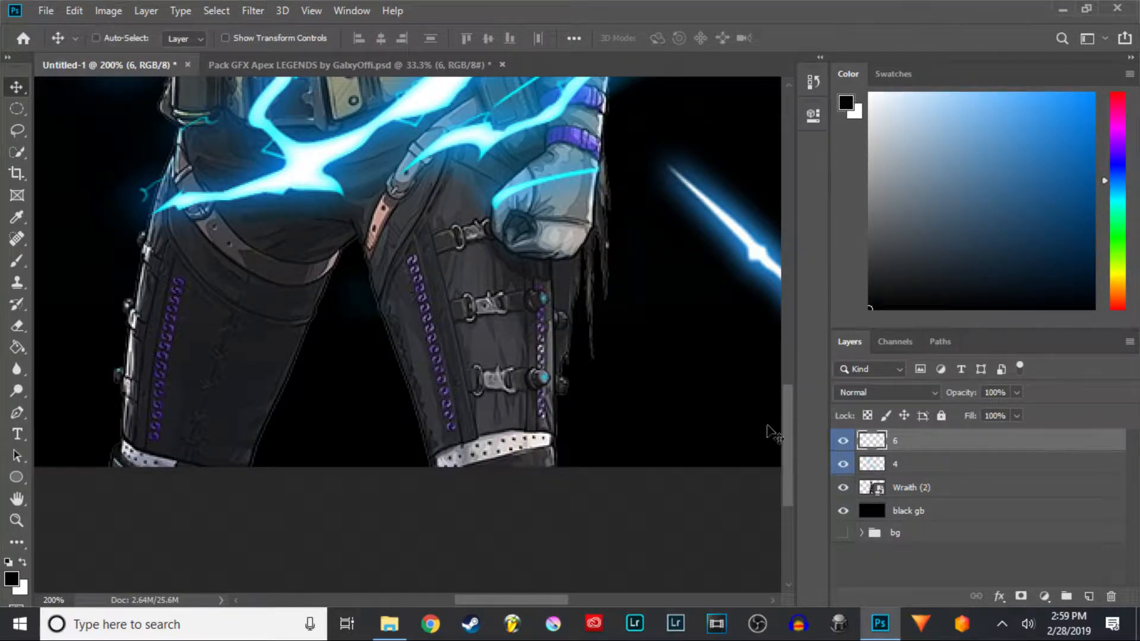
key(ctrl+z)
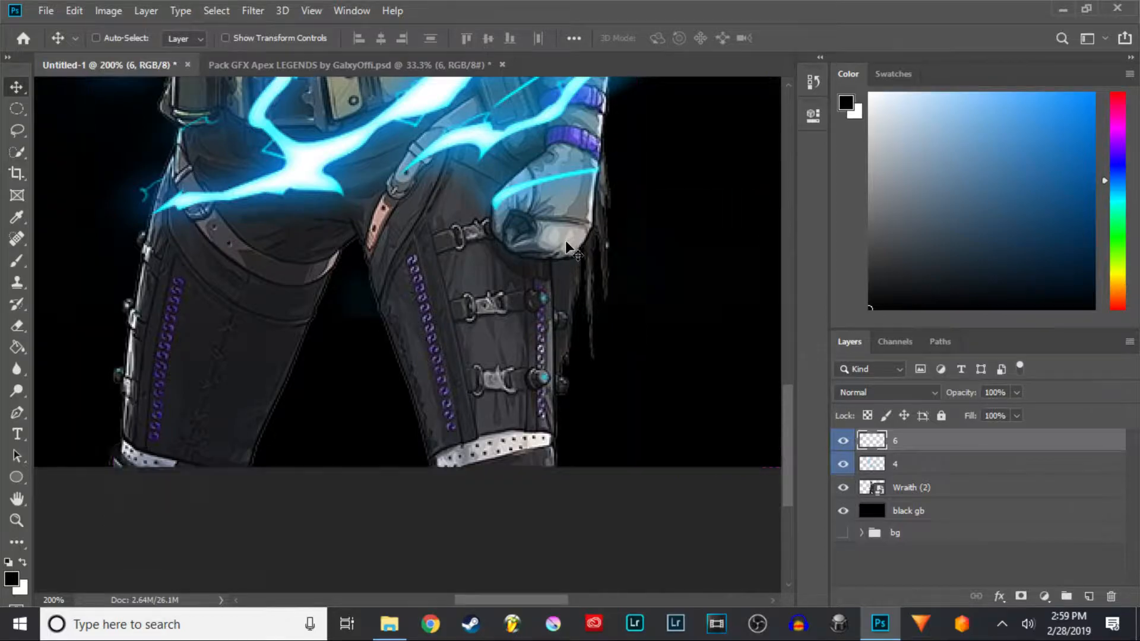
key(ctrl+minus)
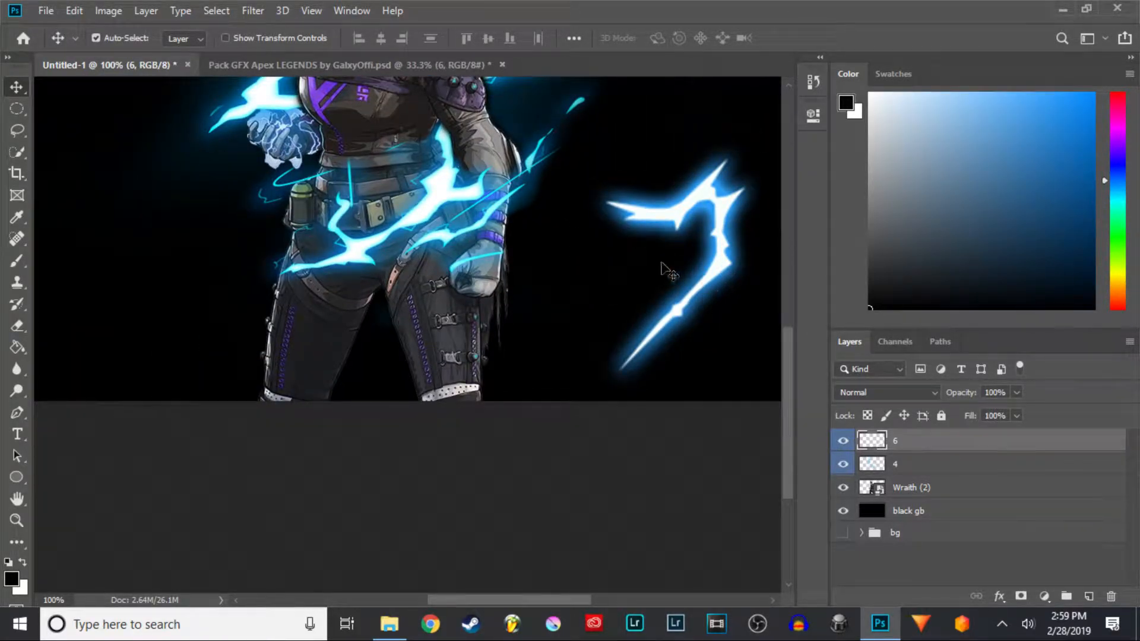
- Free Transform the new lightning, moving it over Wraith's hips and adjusting its lower corners
key(ctrl+t)
drag(570, 407, 488, 140)
drag(620, 332, 494, 351)
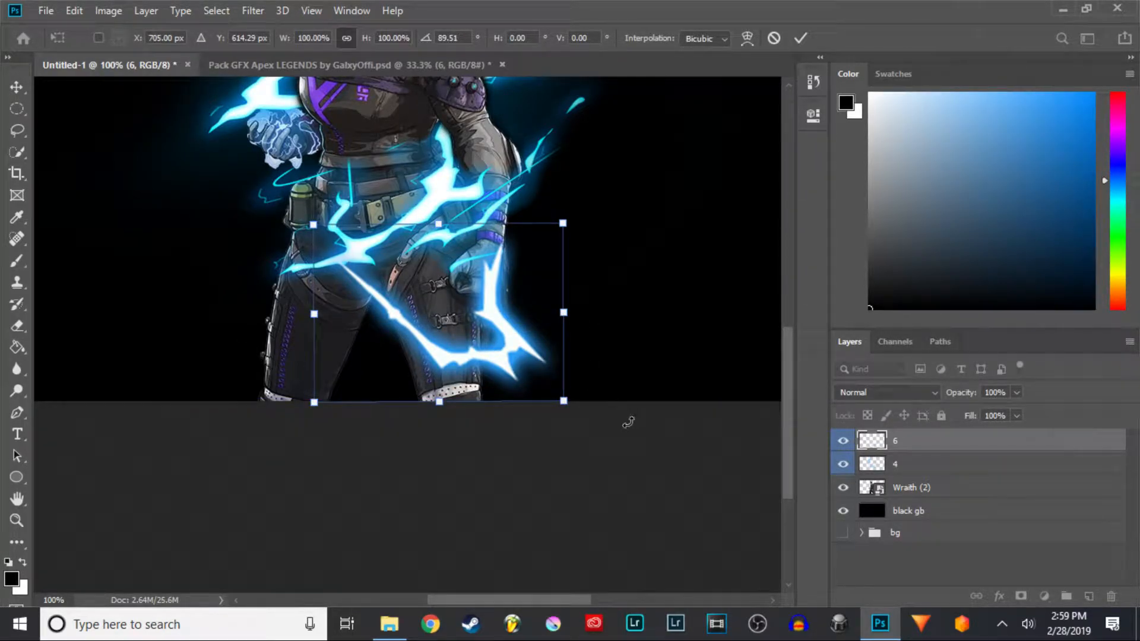
drag(563, 403, 565, 373)
drag(315, 407, 337, 338)
- Distort the lightning's corners with Free Transform, undoing the last corner drag
drag(441, 231, 471, 277)
drag(588, 269, 592, 239)
drag(566, 374, 602, 360)
drag(598, 301, 591, 307)
drag(466, 359, 620, 411)
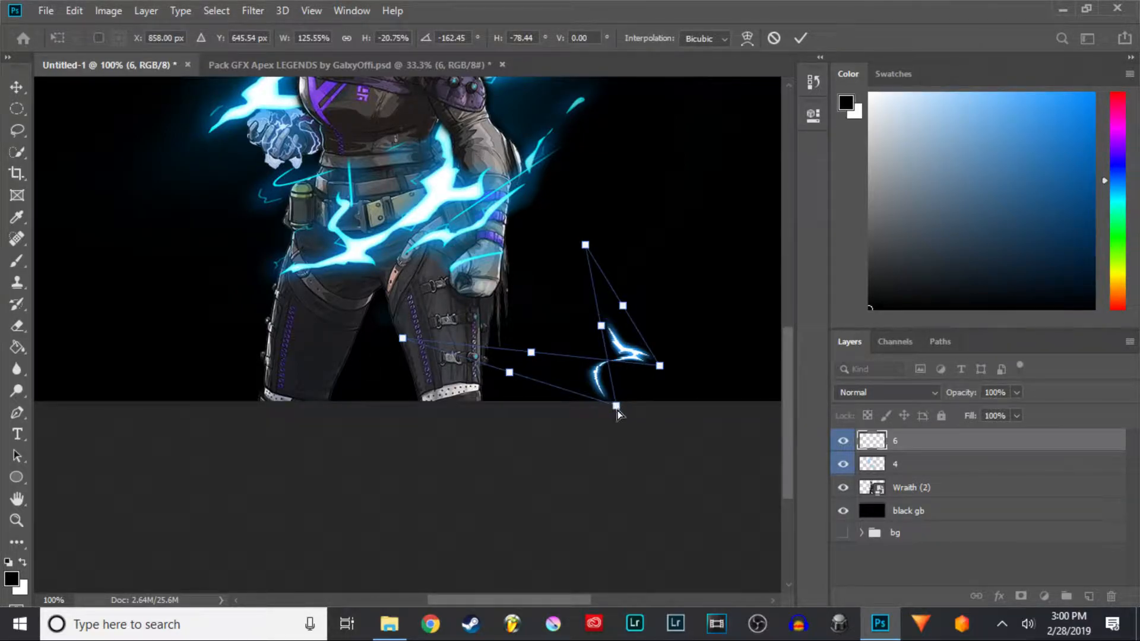
key(ctrl+z)
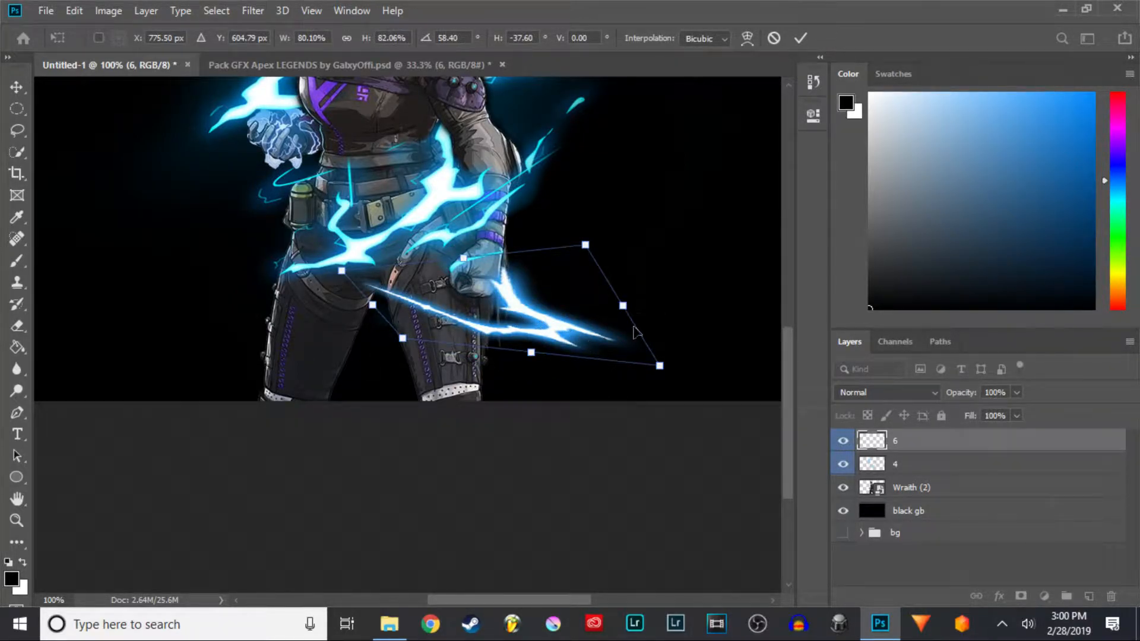
- Shrink and reshape the lightning, move it onto Wraith's left thigh and commit the transform
drag(661, 369, 603, 336)
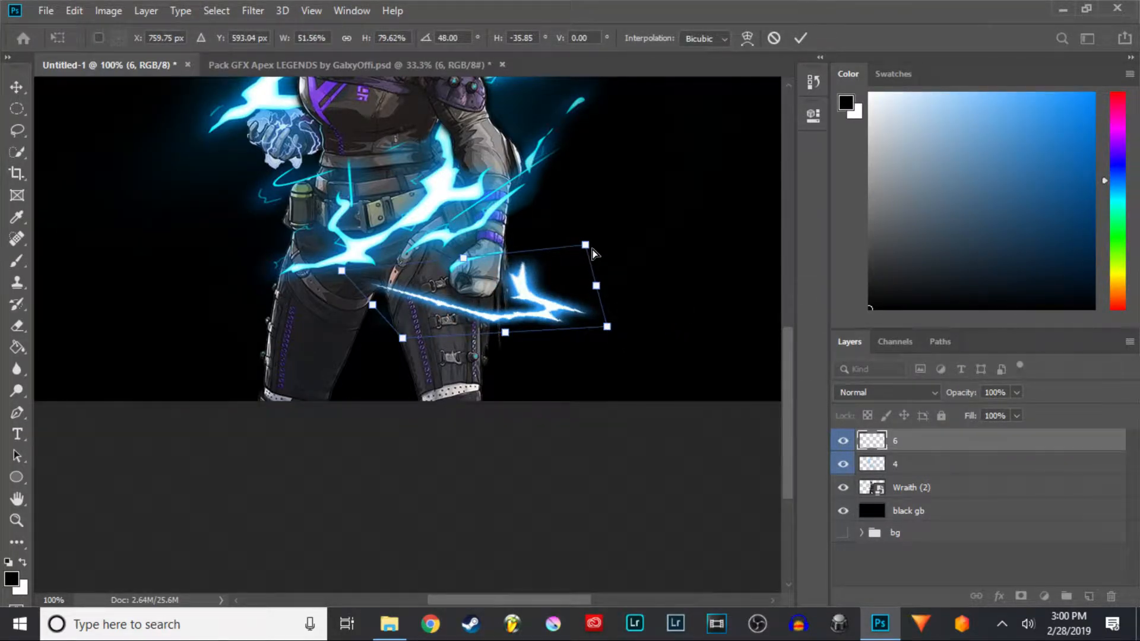
drag(485, 310, 307, 399)
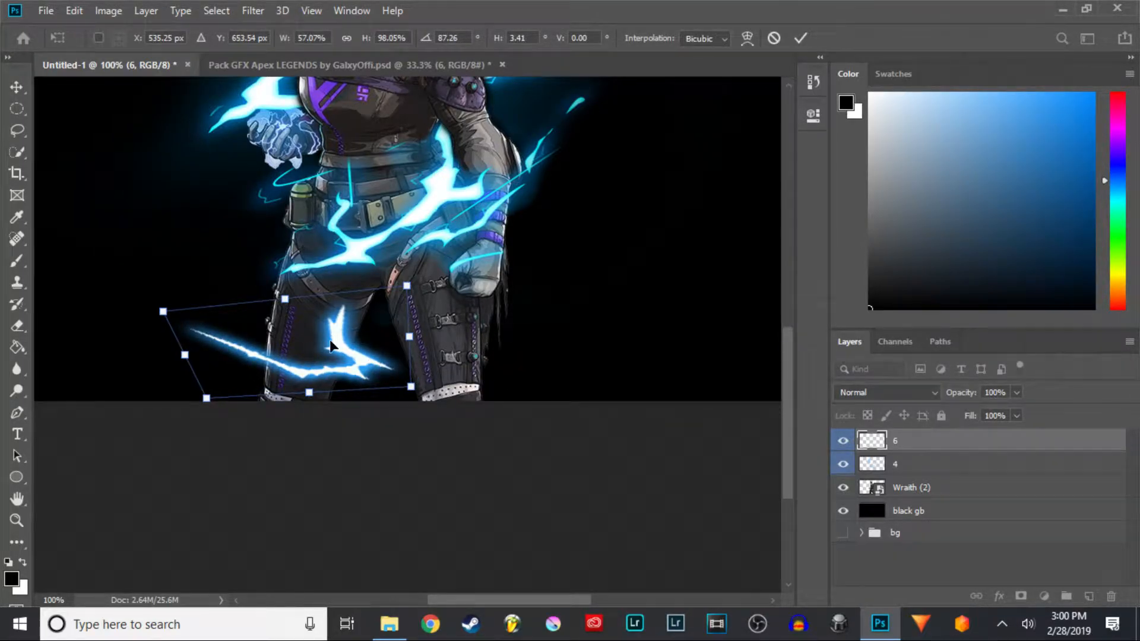
drag(287, 299, 372, 308)
drag(331, 356, 349, 355)
drag(388, 308, 389, 308)
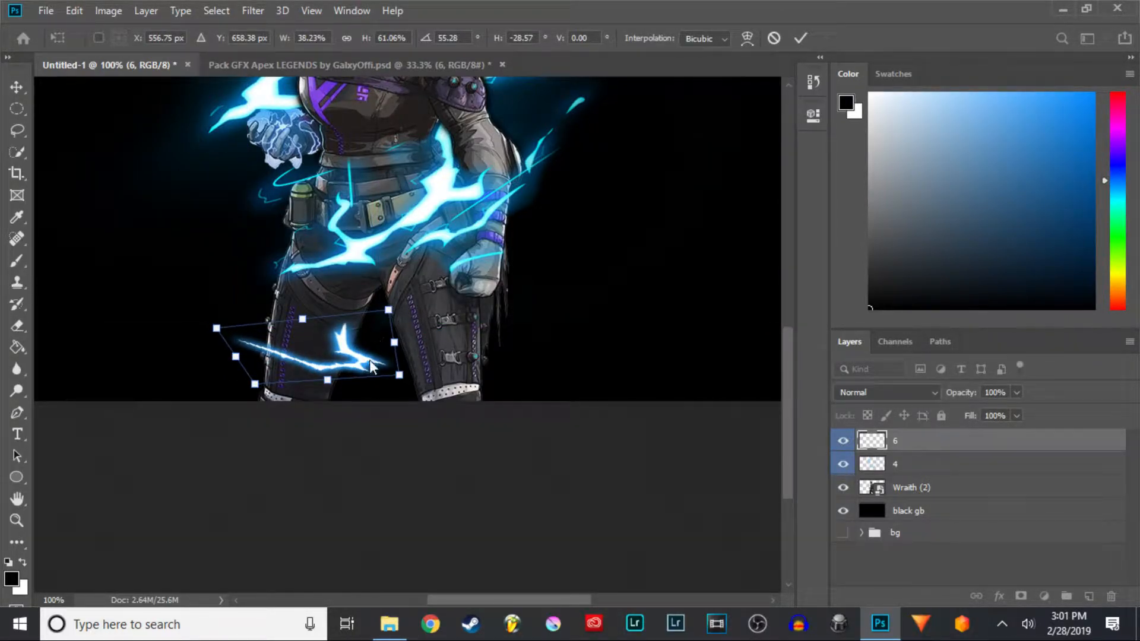
drag(364, 356, 362, 358)
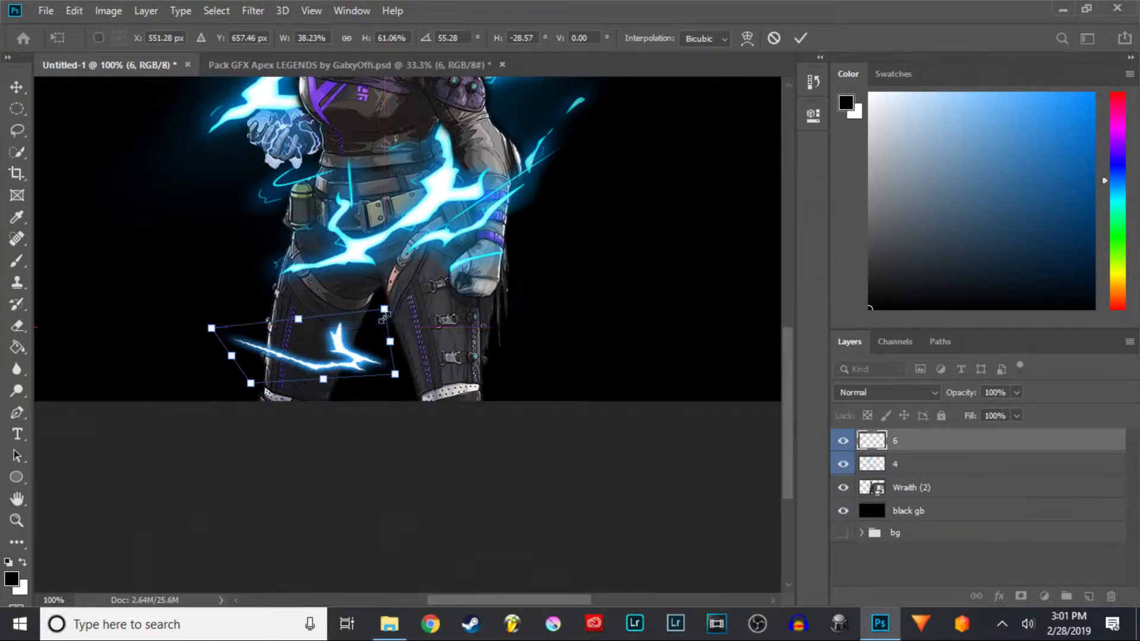
click(800, 39)
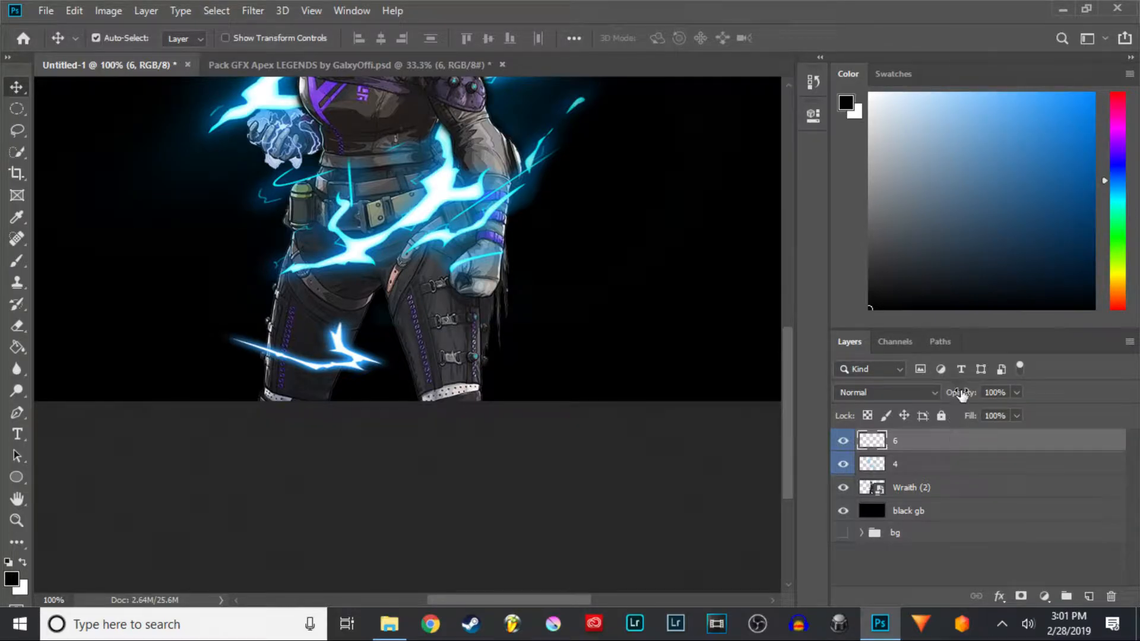
- Lower layer 6's opacity to 47% and shift the lightning right across Wraith's thigh
drag(966, 394, 955, 394)
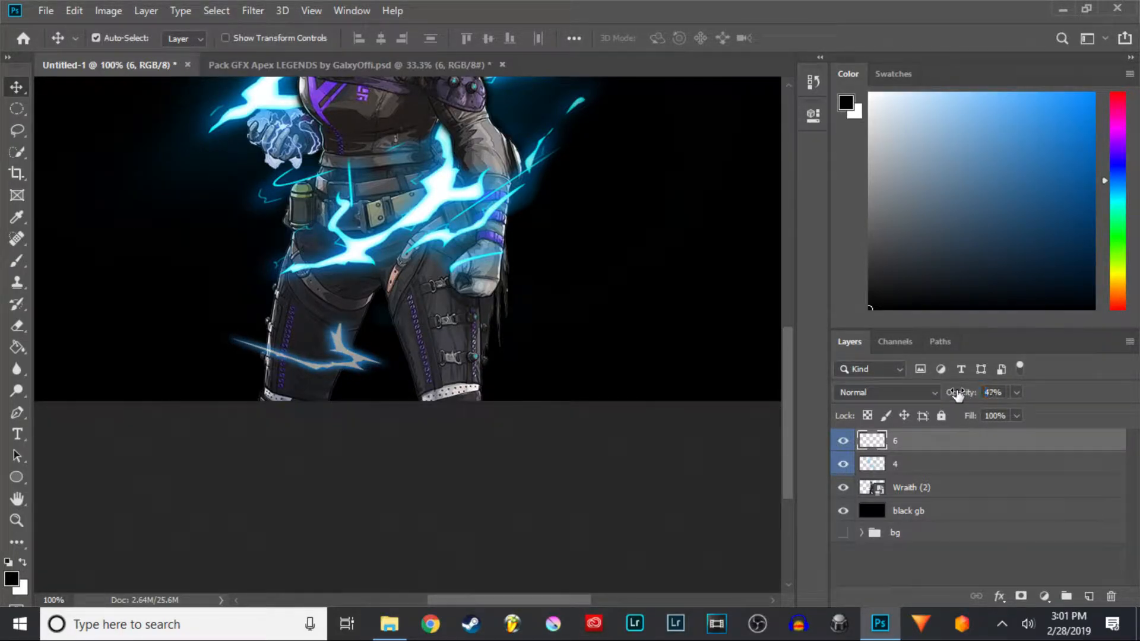
key(ctrl+plus)
key(ctrl+plus)
key(ctrl+plus)
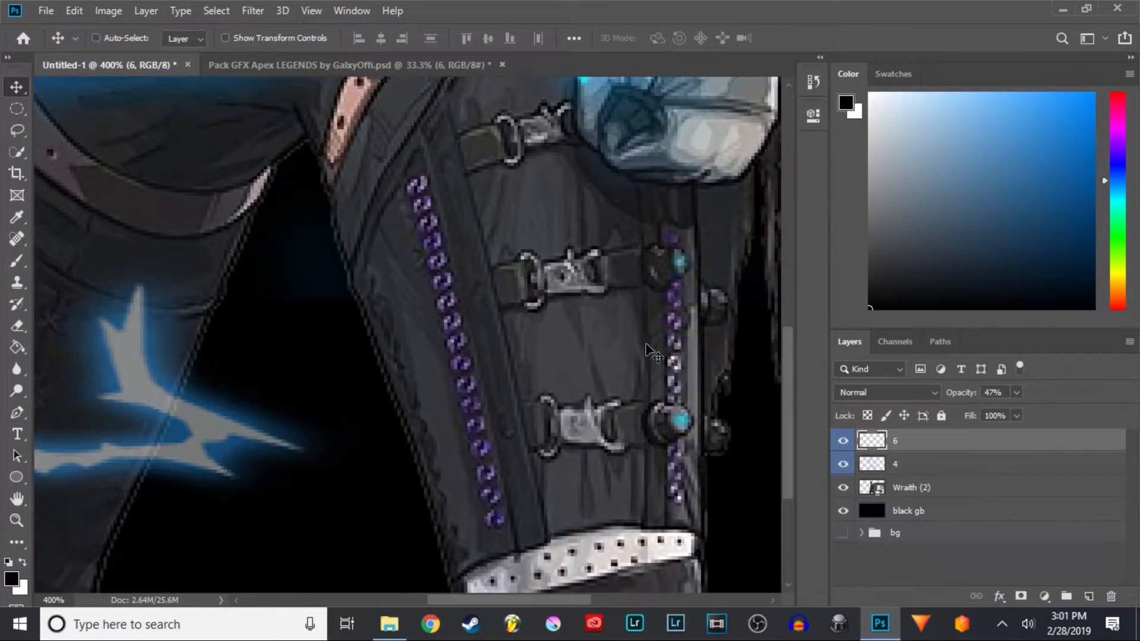
drag(302, 364, 580, 304)
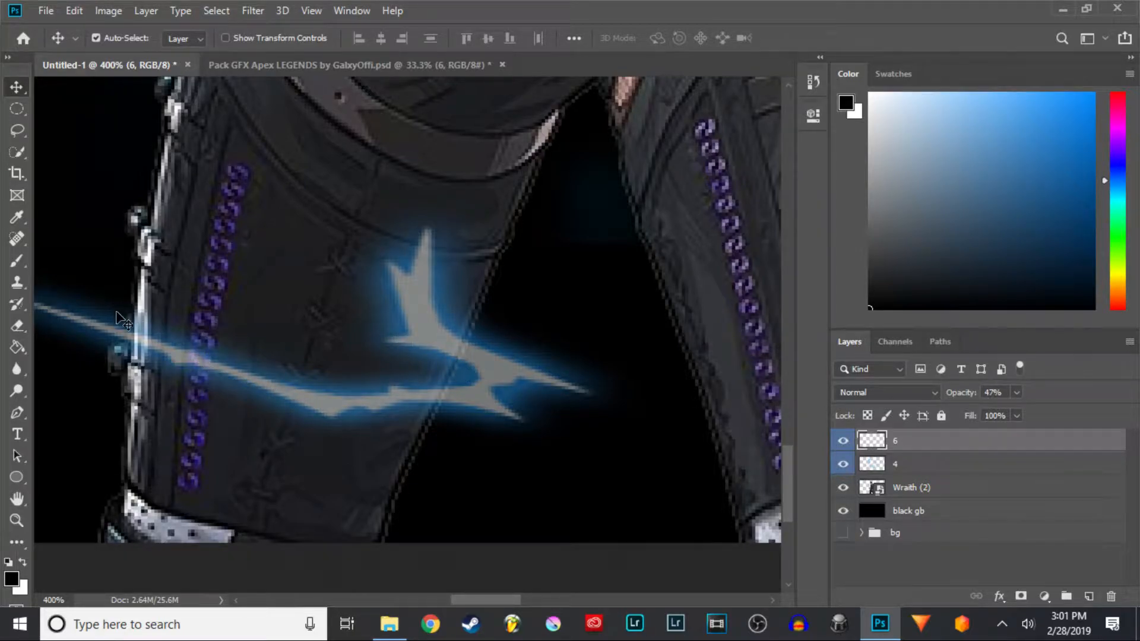
- Erase the lightning's upward spike over the thigh with a 10 px Eraser
click(18, 327)
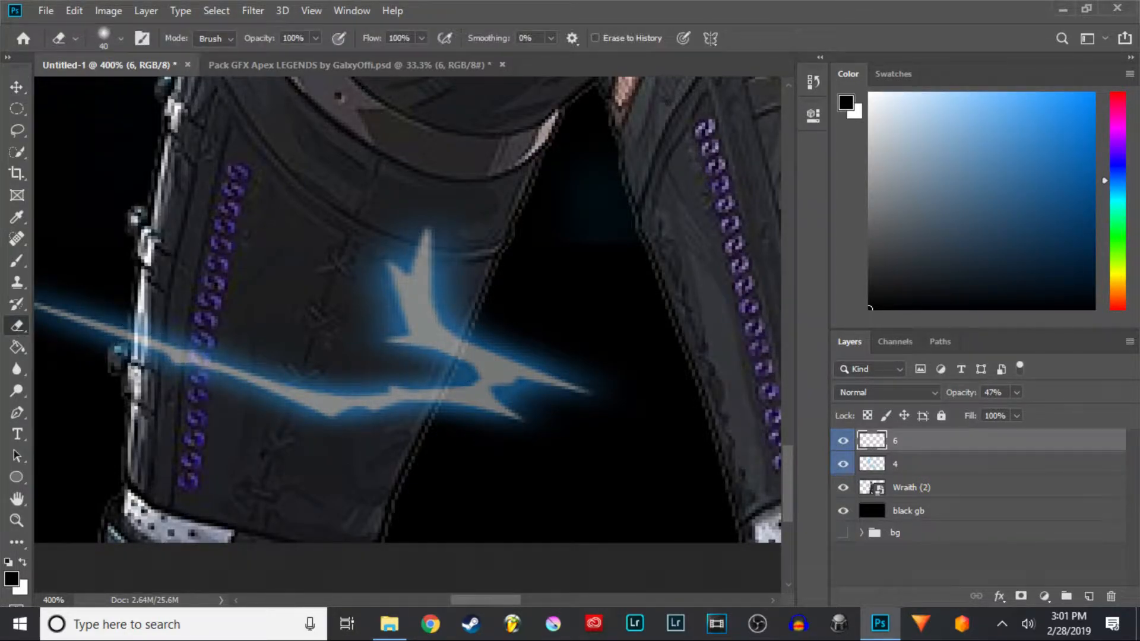
mouse_move(417, 219)
mouse_down()
mouse_move(406, 246)
mouse_move(456, 236)
mouse_move(408, 255)
mouse_move(396, 288)
mouse_move(368, 271)
mouse_up()
click(122, 38)
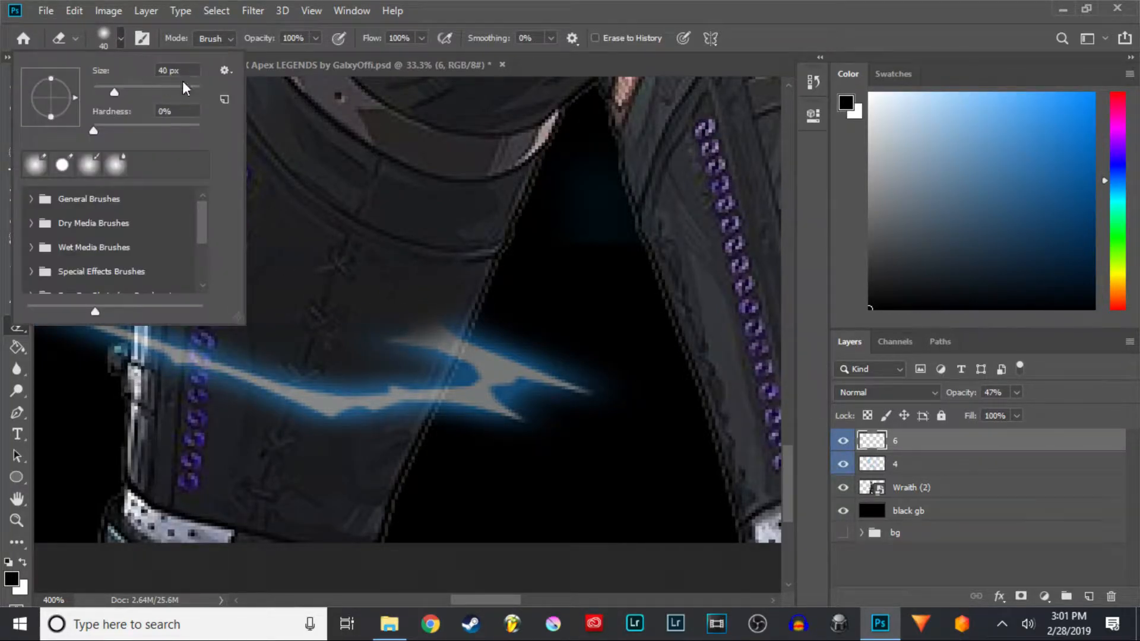
text(1)
click(373, 326)
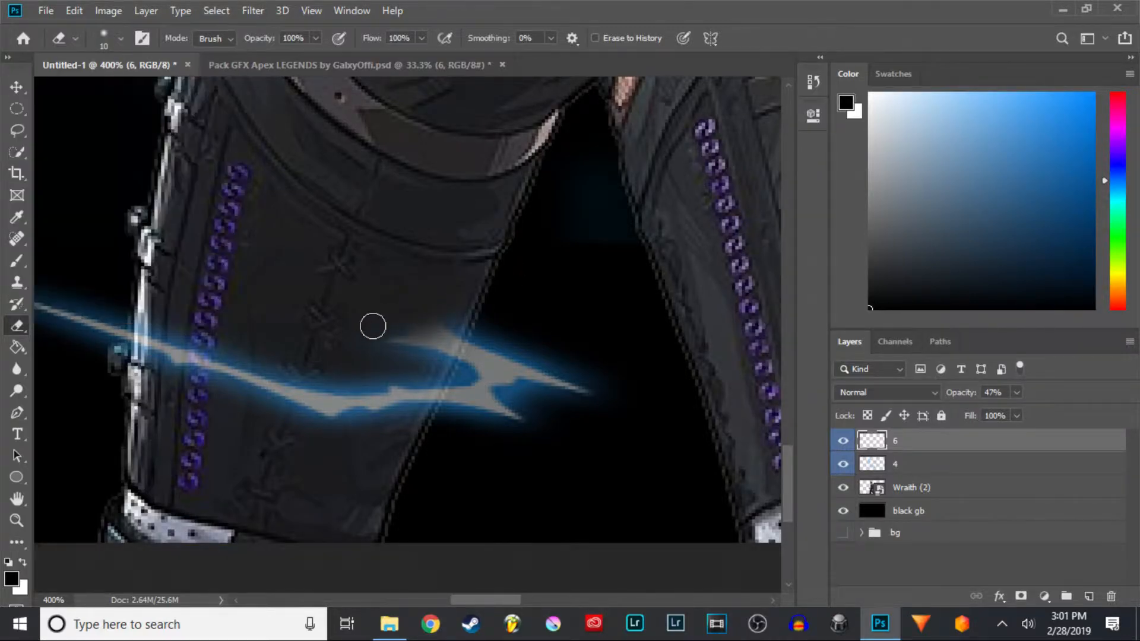
mouse_move(333, 338)
mouse_down()
mouse_move(422, 336)
mouse_move(455, 321)
mouse_move(452, 340)
mouse_up()
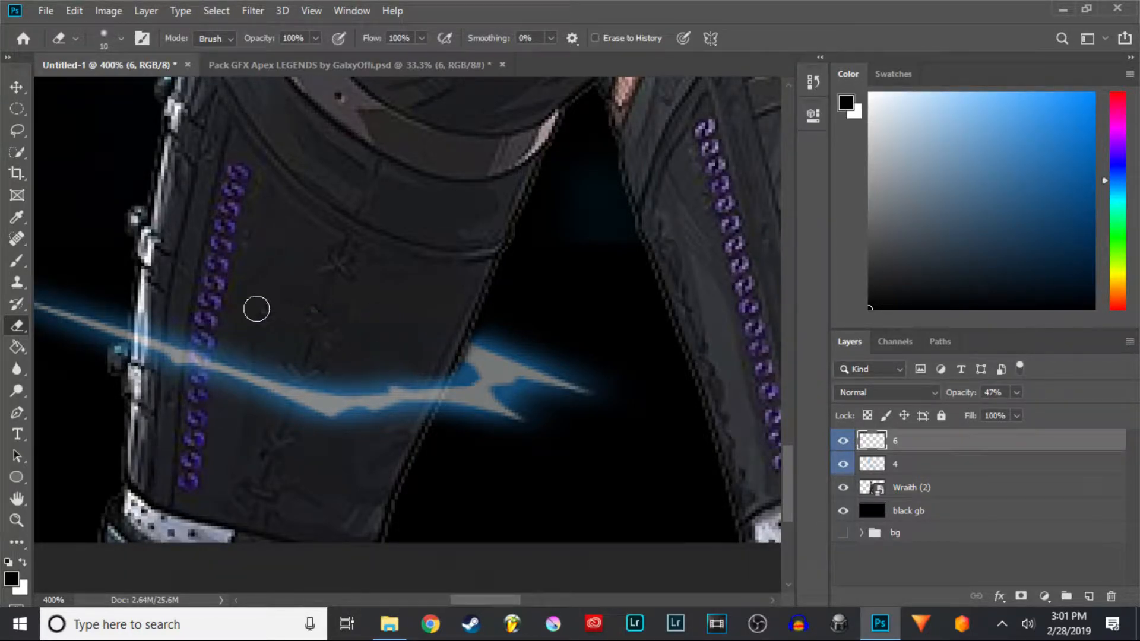
- Restore layer 6's opacity to 100%
scroll(388, 251, down, 2)
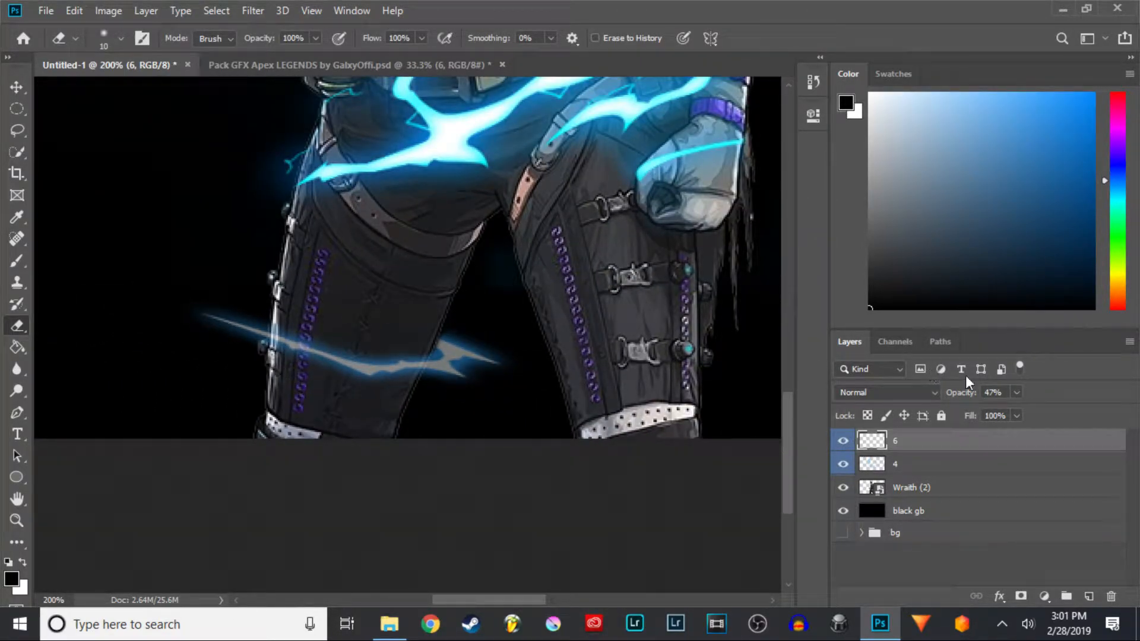
drag(958, 393, 993, 393)
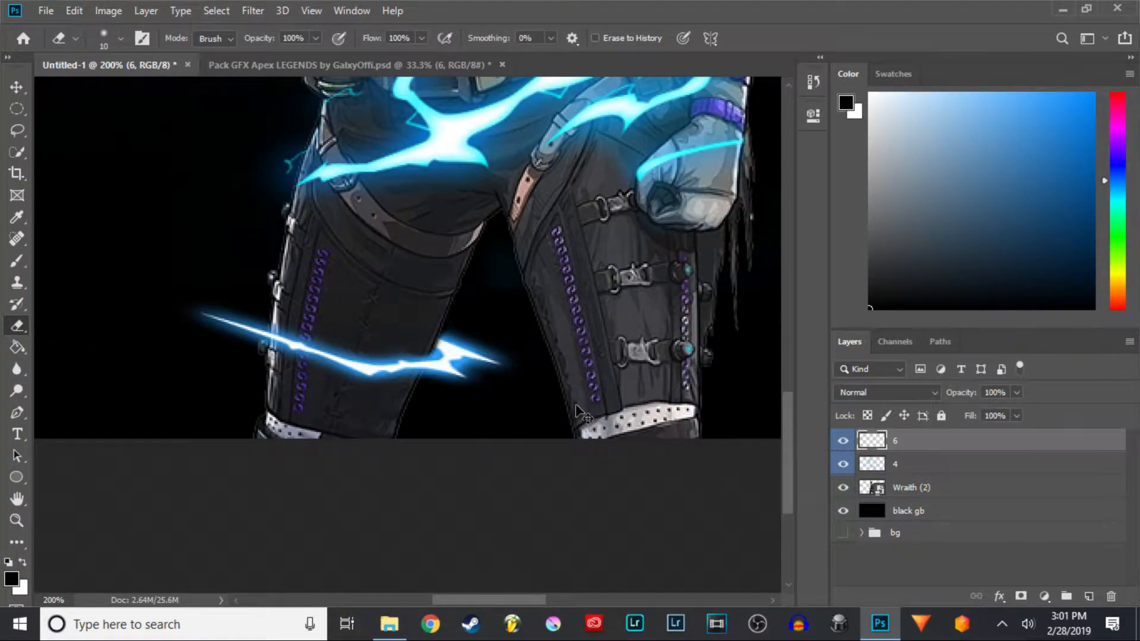
scroll(578, 410, down, 3)
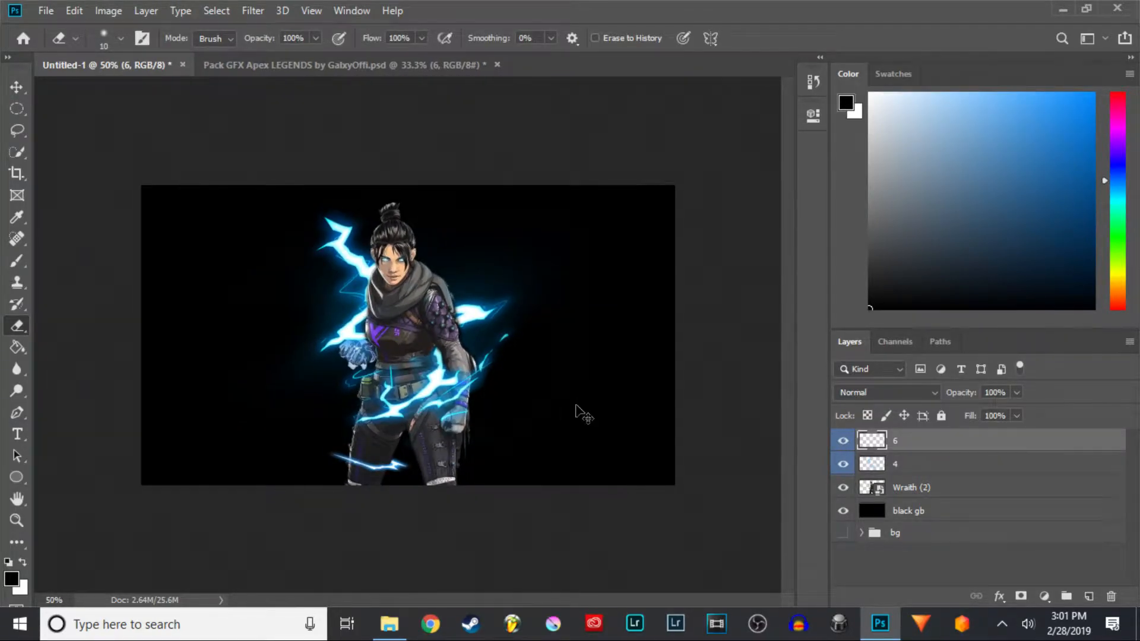
scroll(579, 410, up, 2)
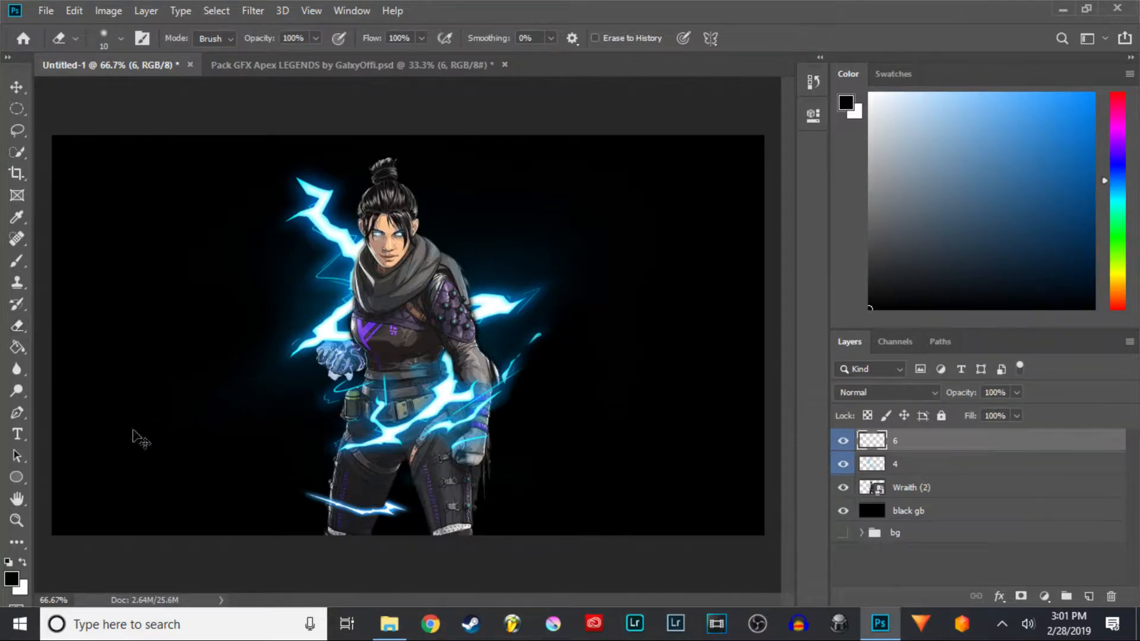
- Try scaling the thigh lightning with Free Transform, then undo it and close the transform
key(ctrl+t)
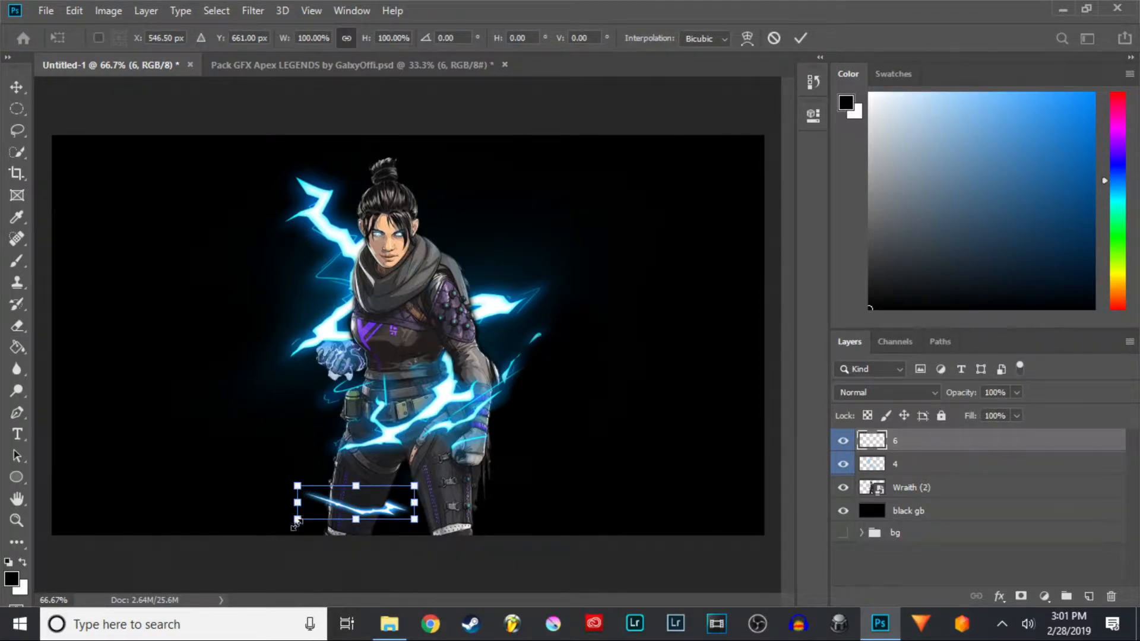
mouse_move(297, 524)
mouse_down()
mouse_move(291, 530)
mouse_move(353, 533)
mouse_up()
key(ctrl+z)
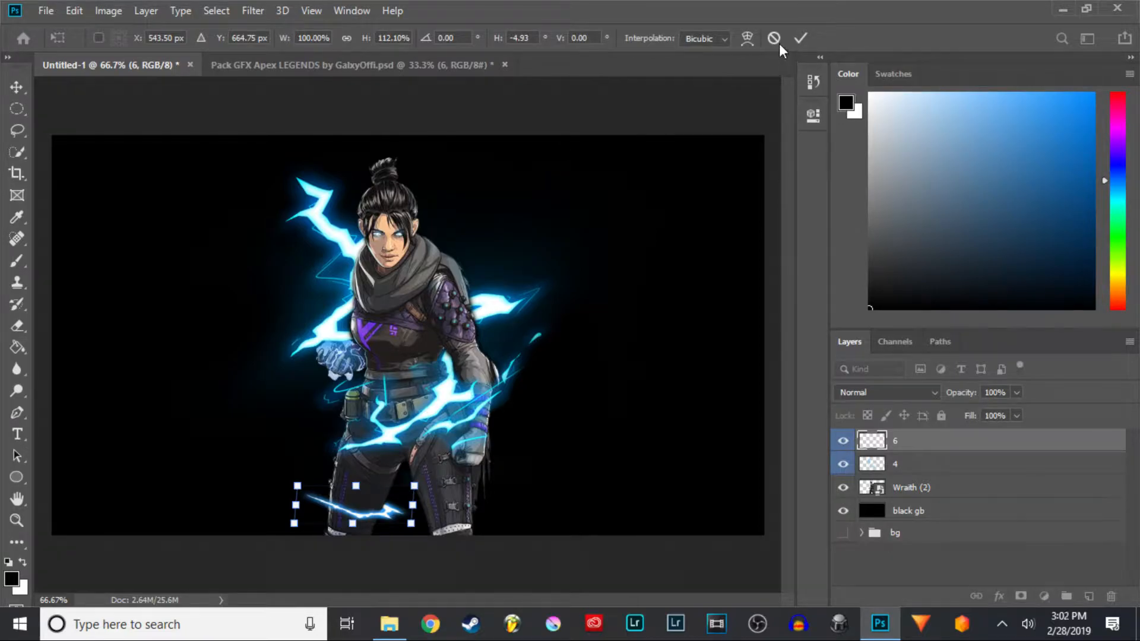
click(799, 39)
key(e)
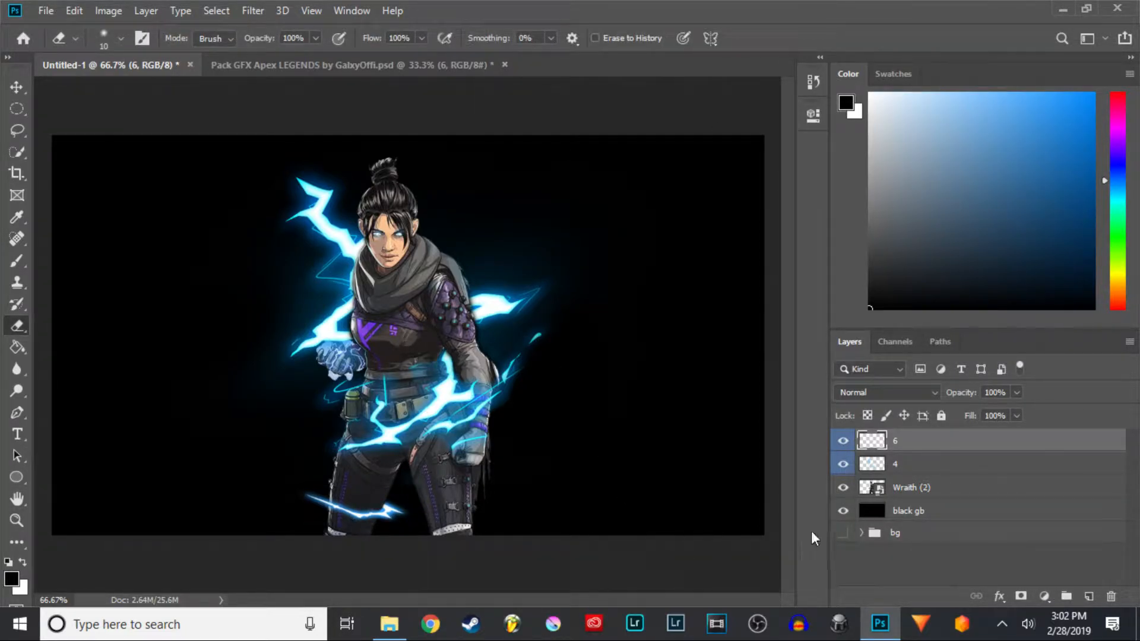
- Open Blending Options for lightning layer 4 and enable Color Overlay
key(ctrl+minus)
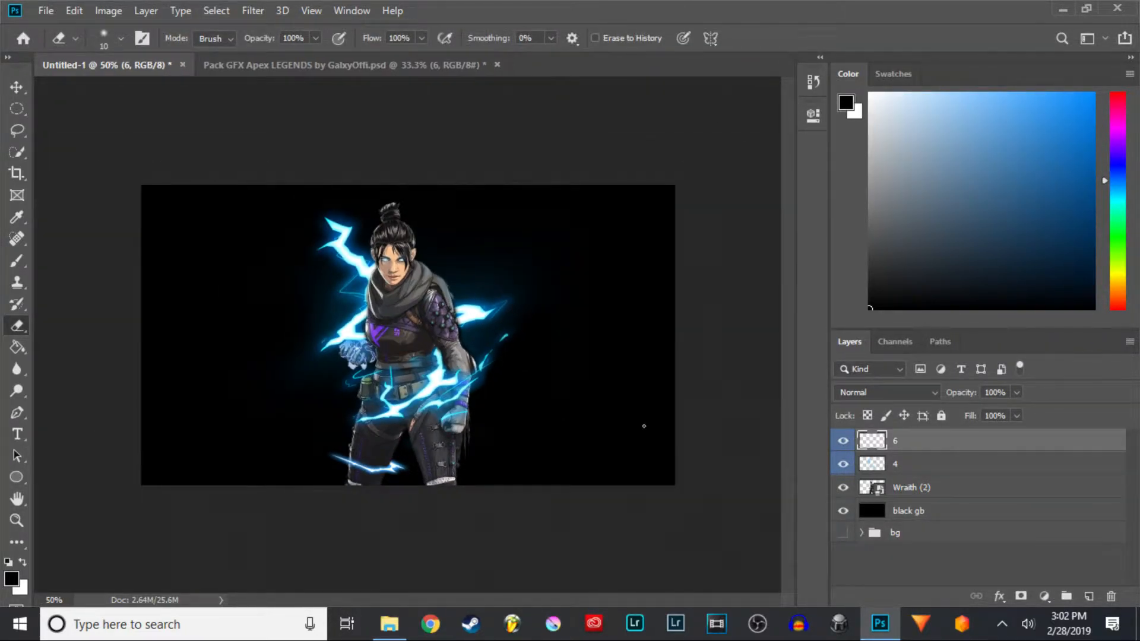
key(ctrl+plus)
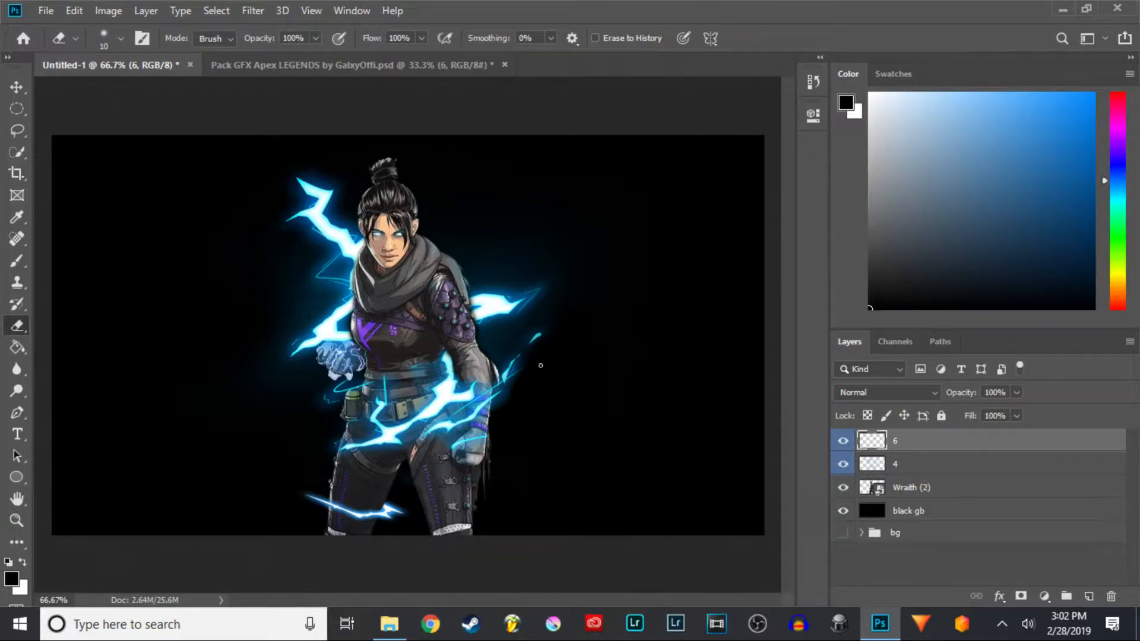
click(842, 465)
click(842, 464)
click(927, 468)
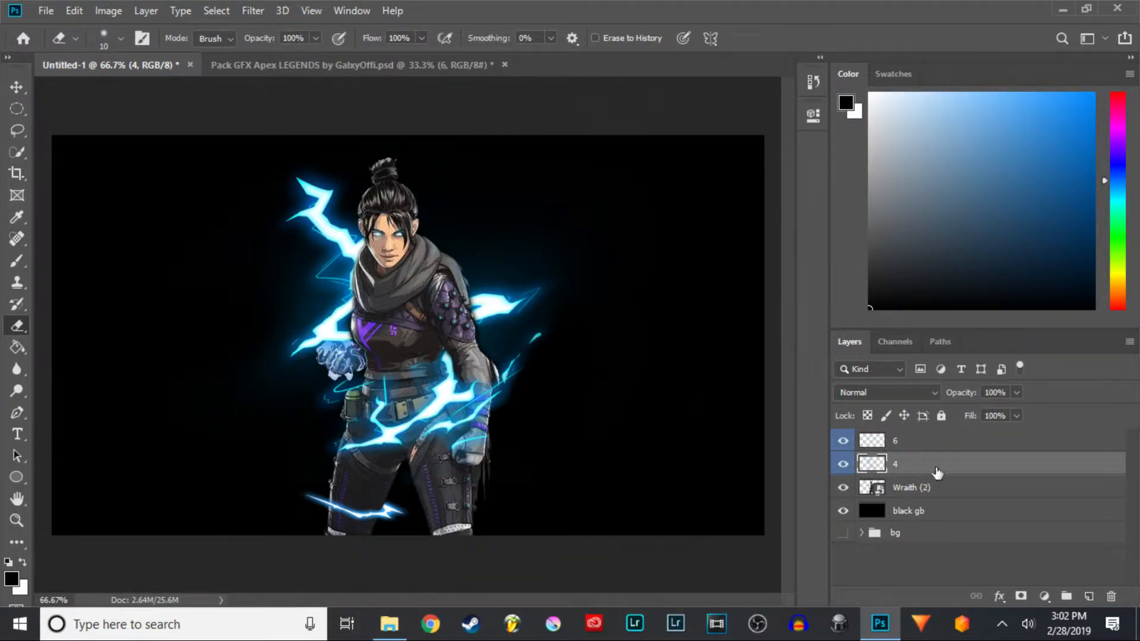
right_click(944, 473)
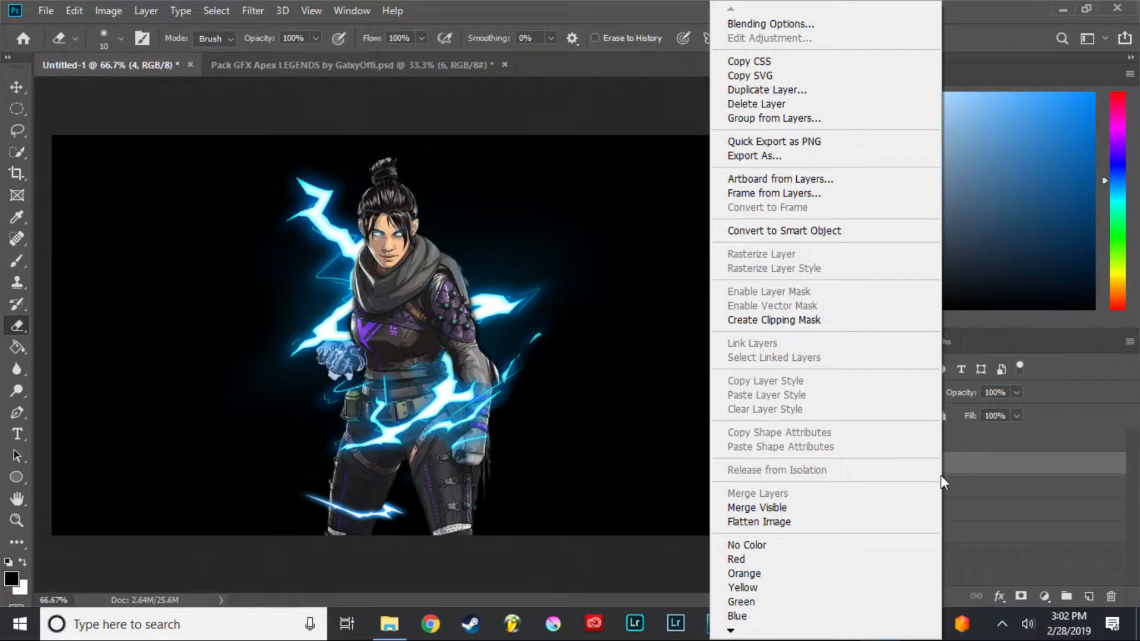
click(789, 24)
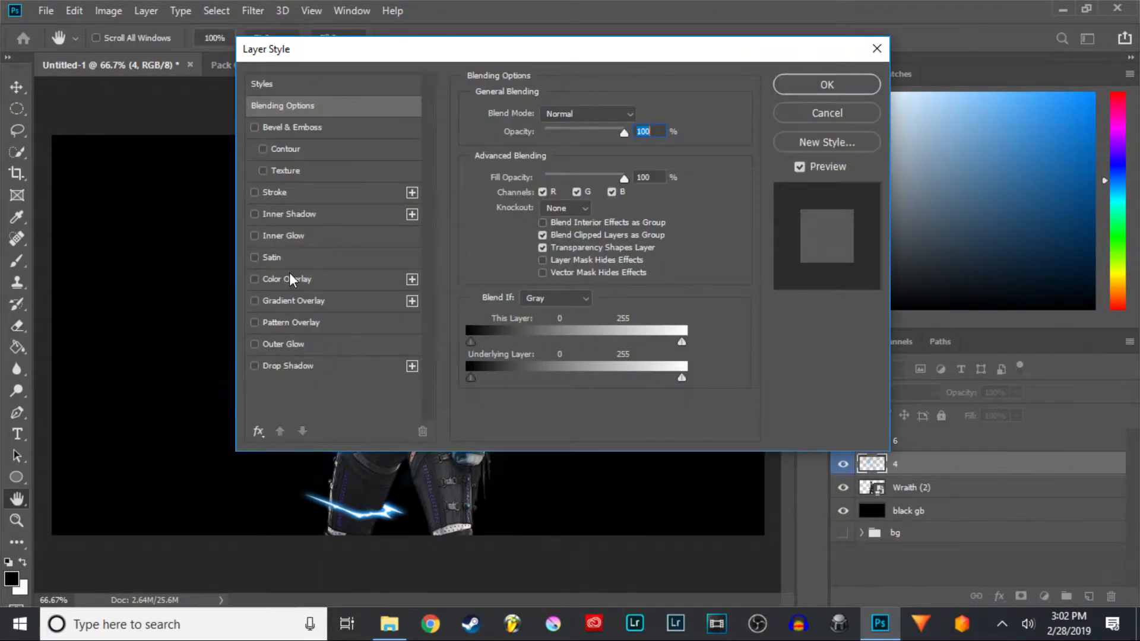
click(283, 279)
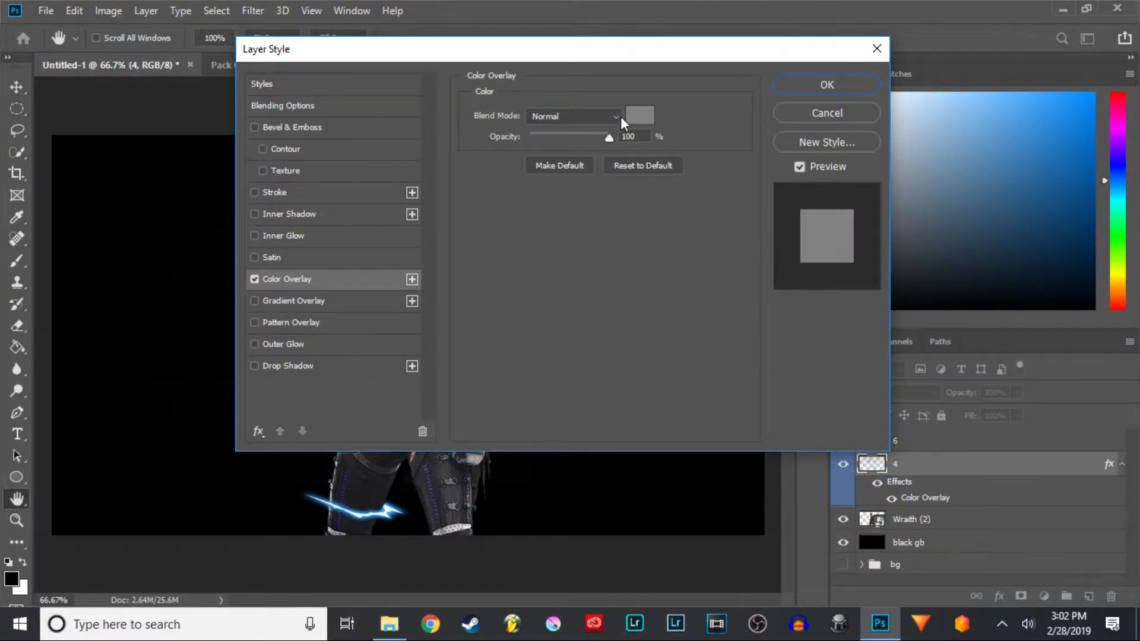
- Set layer 4's overlay colour to bright purple 7800ff
drag(661, 49, 910, 28)
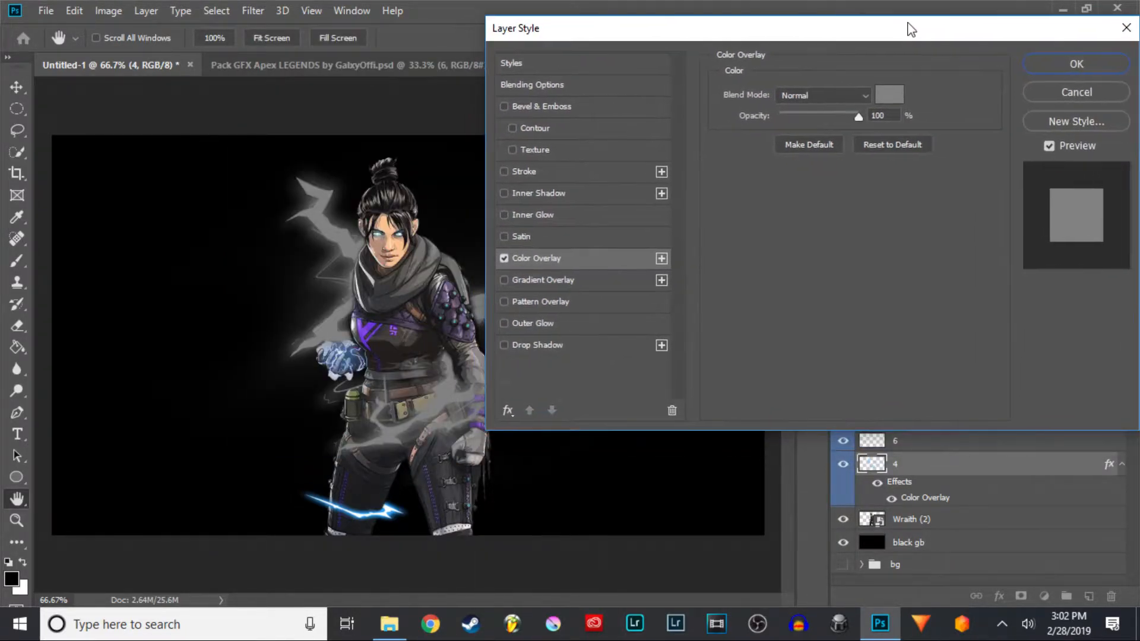
click(881, 95)
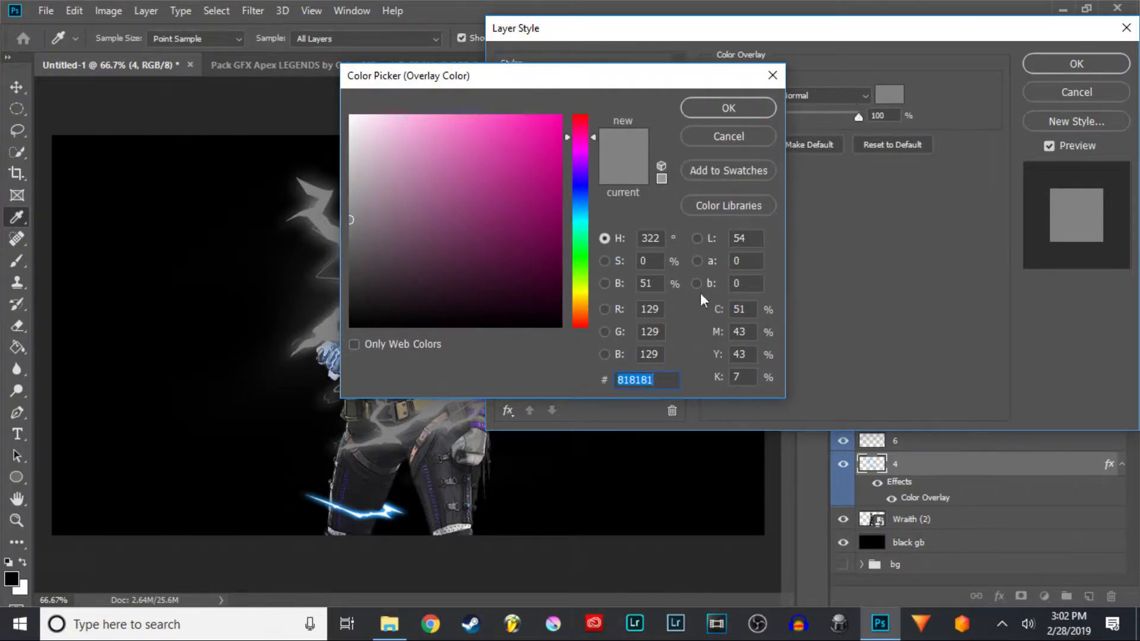
drag(583, 147, 589, 174)
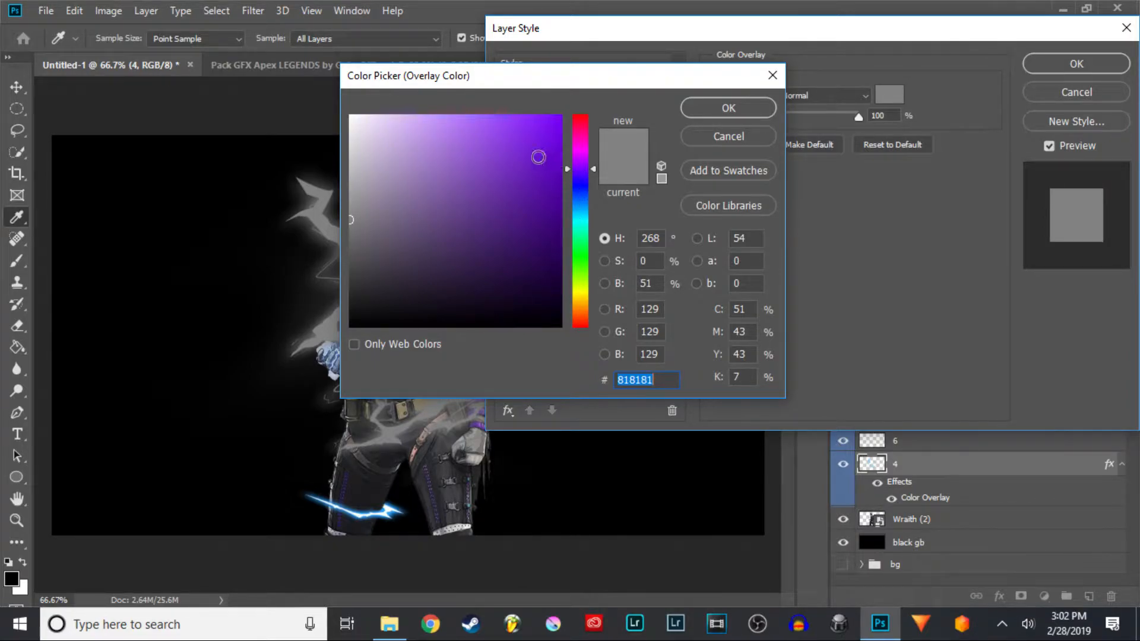
mouse_move(584, 170)
mouse_down()
mouse_move(586, 180)
mouse_move(585, 169)
mouse_up()
click(551, 120)
click(729, 108)
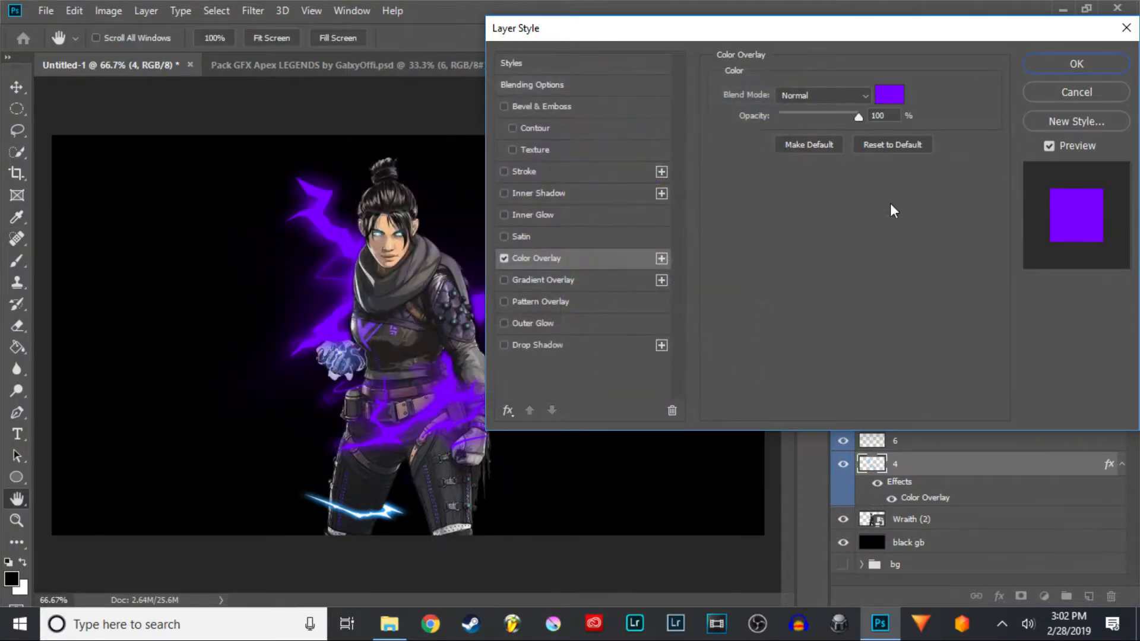
click(866, 96)
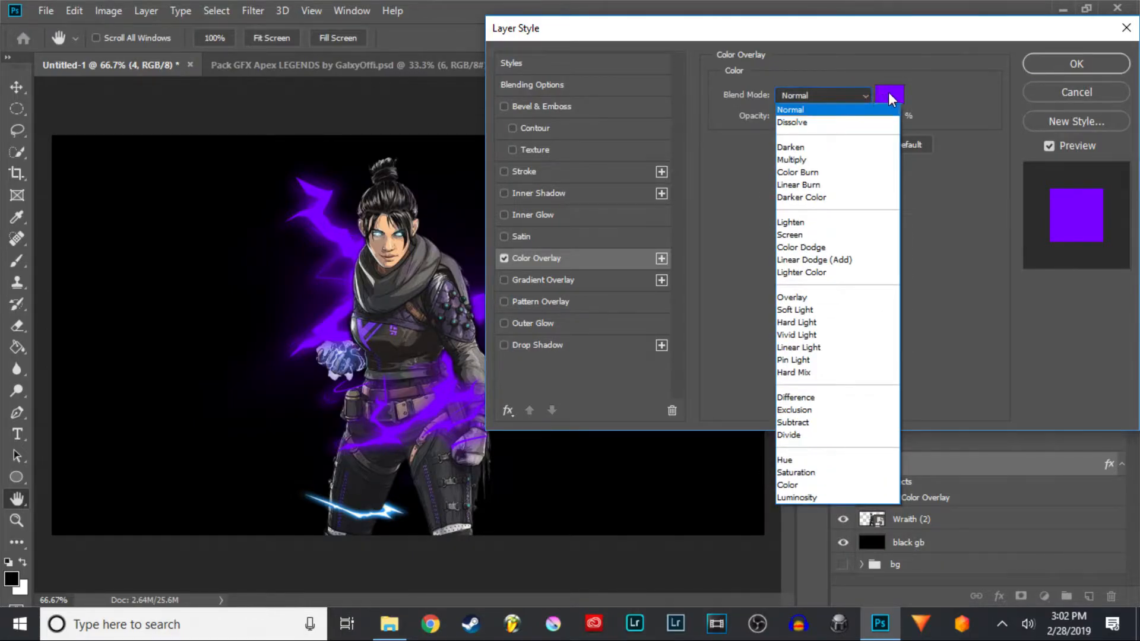
click(889, 97)
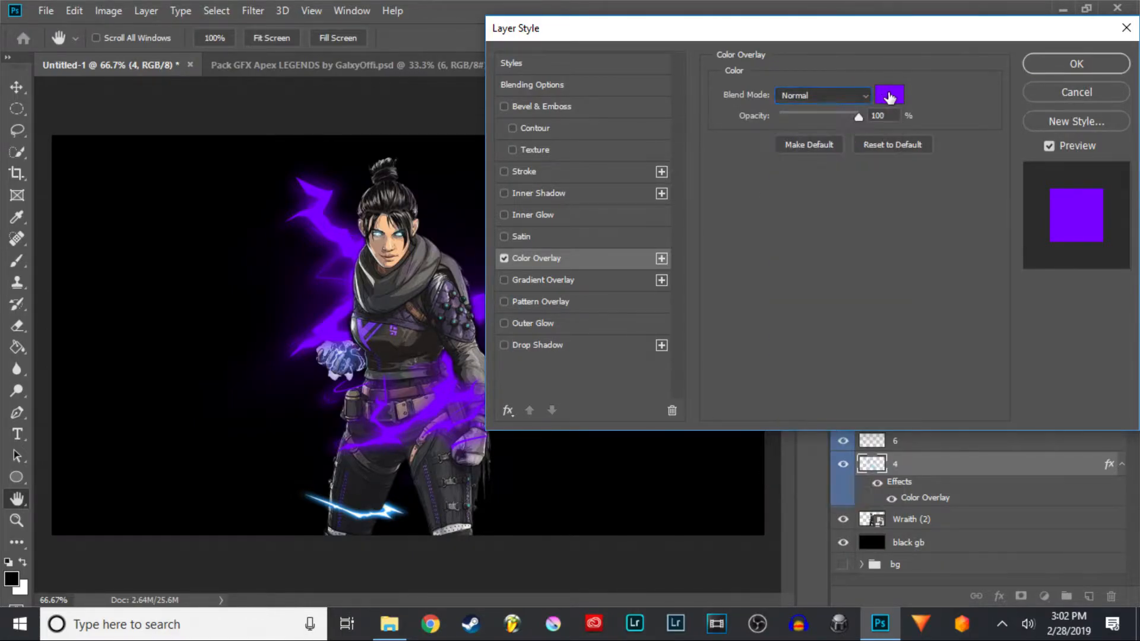
- Change layer 4's overlay colour to light lavender e6c4fd
click(889, 96)
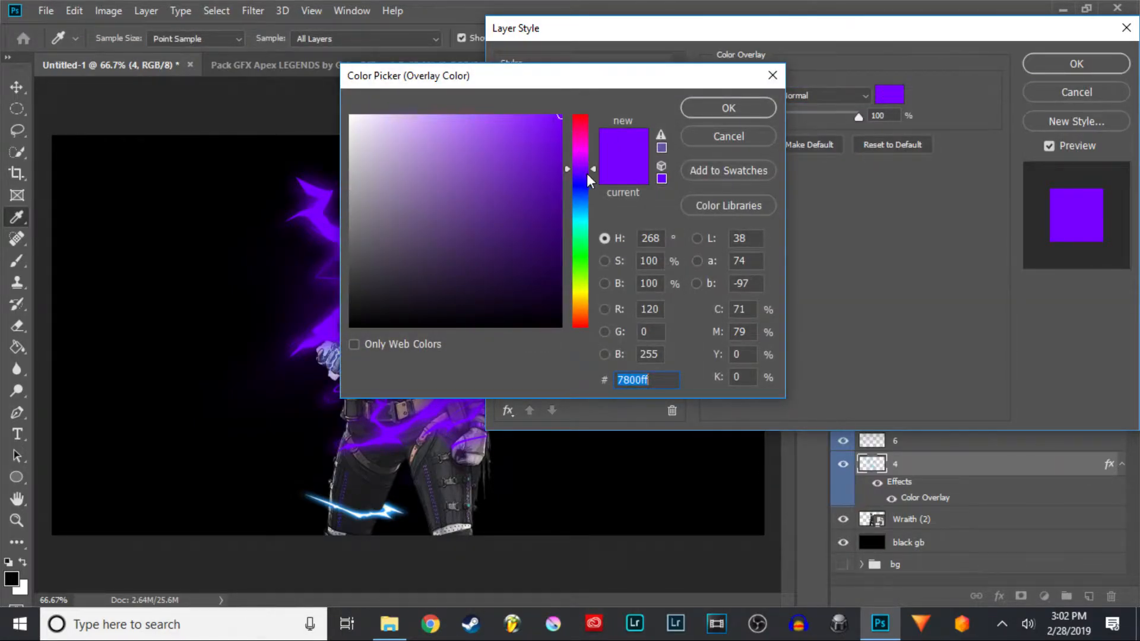
drag(589, 177, 590, 168)
mouse_move(559, 116)
mouse_down()
mouse_move(539, 104)
mouse_move(536, 114)
mouse_move(482, 125)
mouse_move(385, 114)
mouse_move(396, 117)
mouse_up()
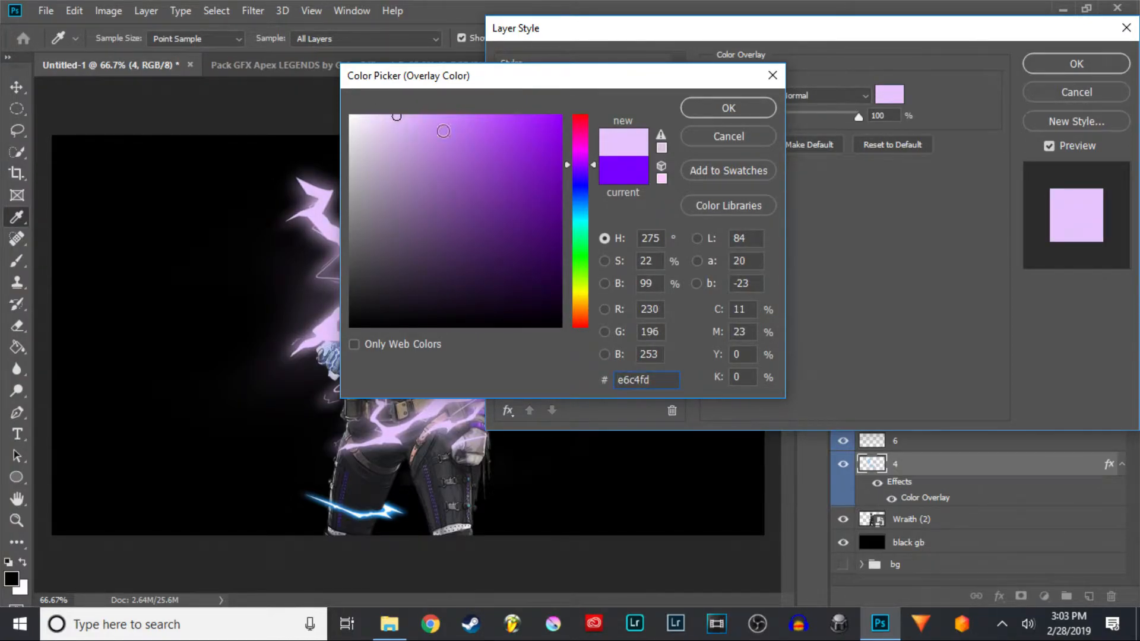
click(728, 108)
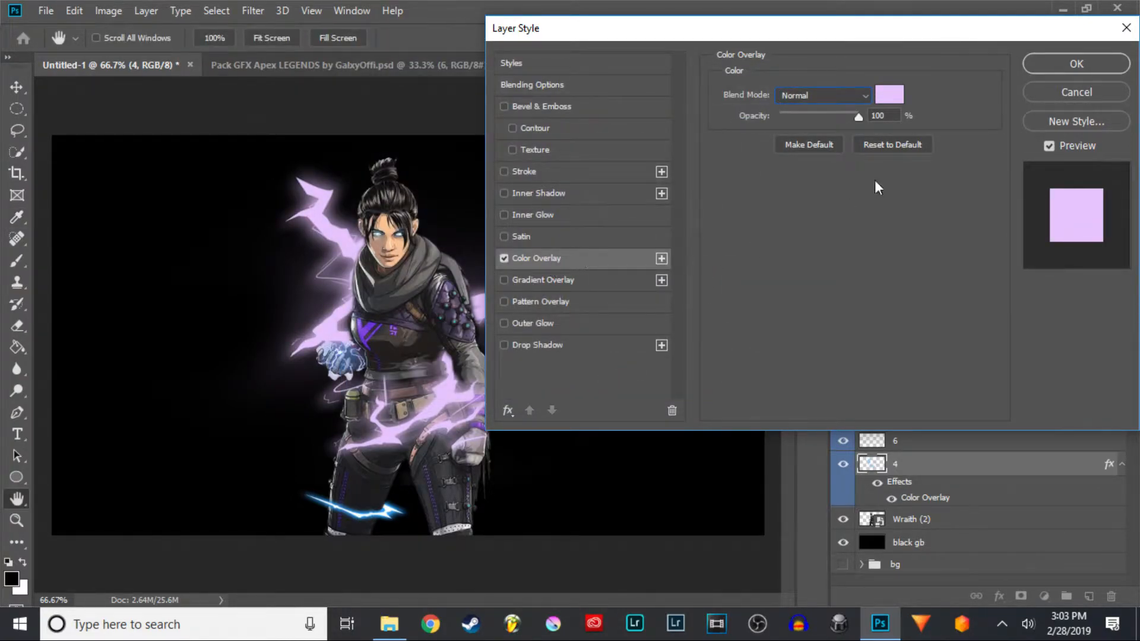
- Try the Overlay blend mode for layer 4's colour overlay, toggling the effect on and off to compare
click(863, 96)
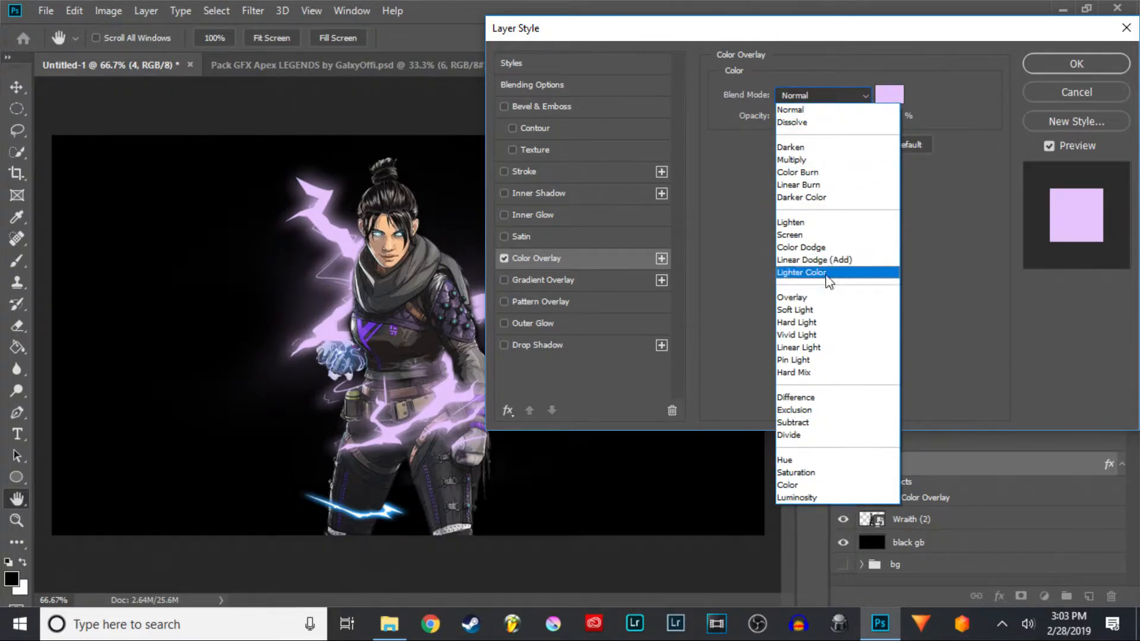
click(829, 301)
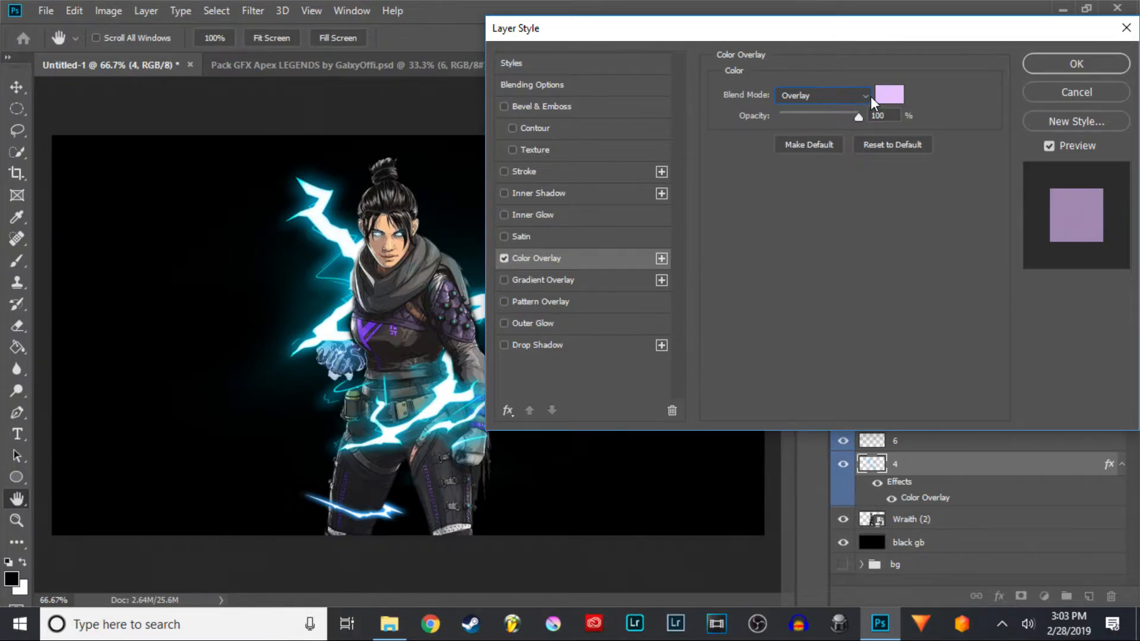
click(504, 256)
click(505, 257)
click(504, 256)
click(505, 258)
click(505, 258)
click(504, 257)
- Set layer 4's overlay colour to pale purple e0b4ff
click(890, 94)
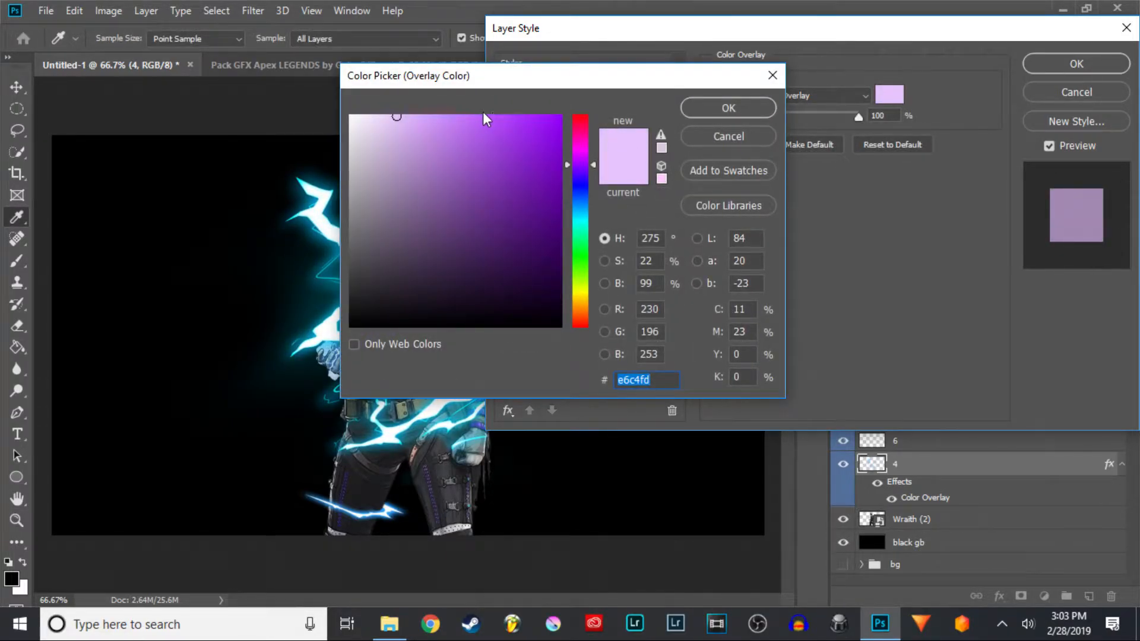
mouse_move(453, 116)
mouse_down()
mouse_move(490, 120)
mouse_move(411, 115)
mouse_up()
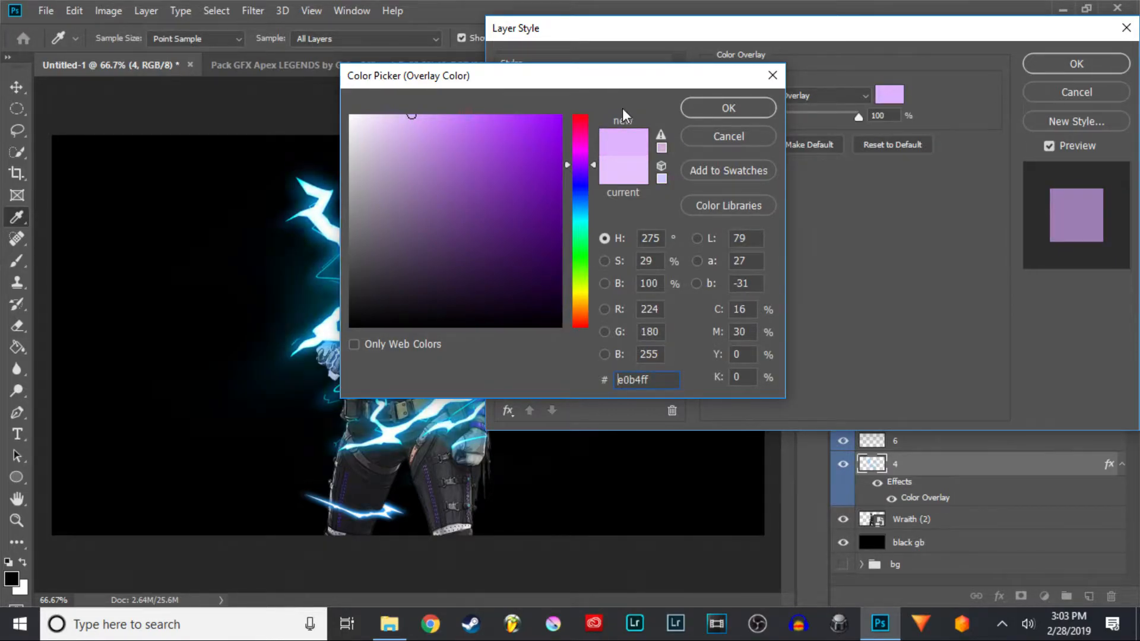
click(742, 114)
- Switch layer 4's overlay blend mode to Hue after trying Soft Light and Difference, and lower its opacity
click(845, 96)
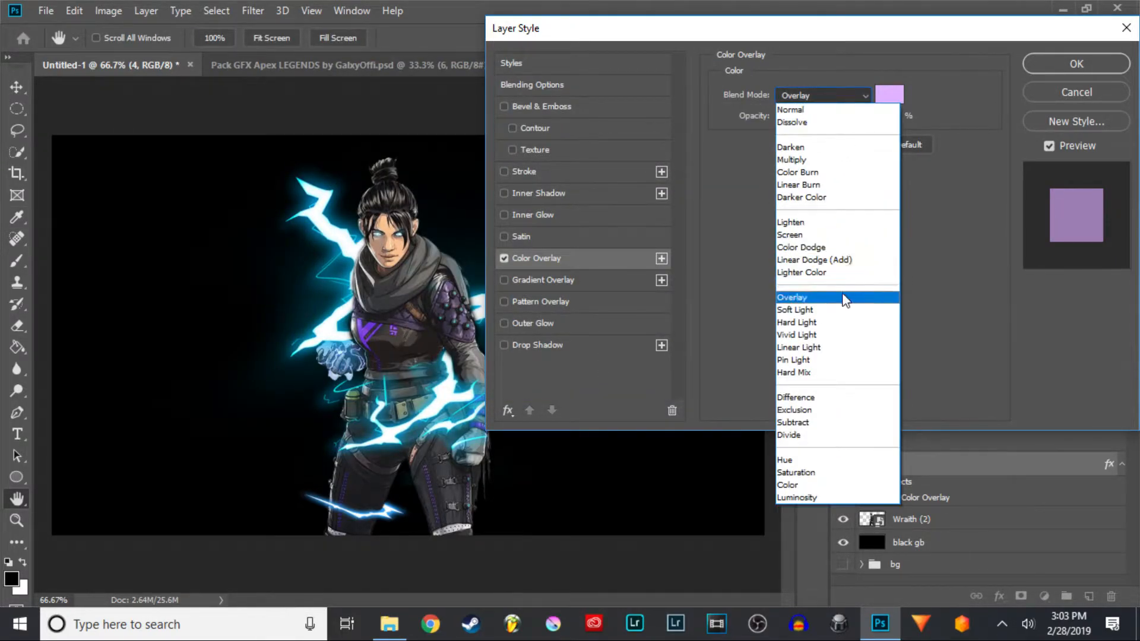
click(846, 311)
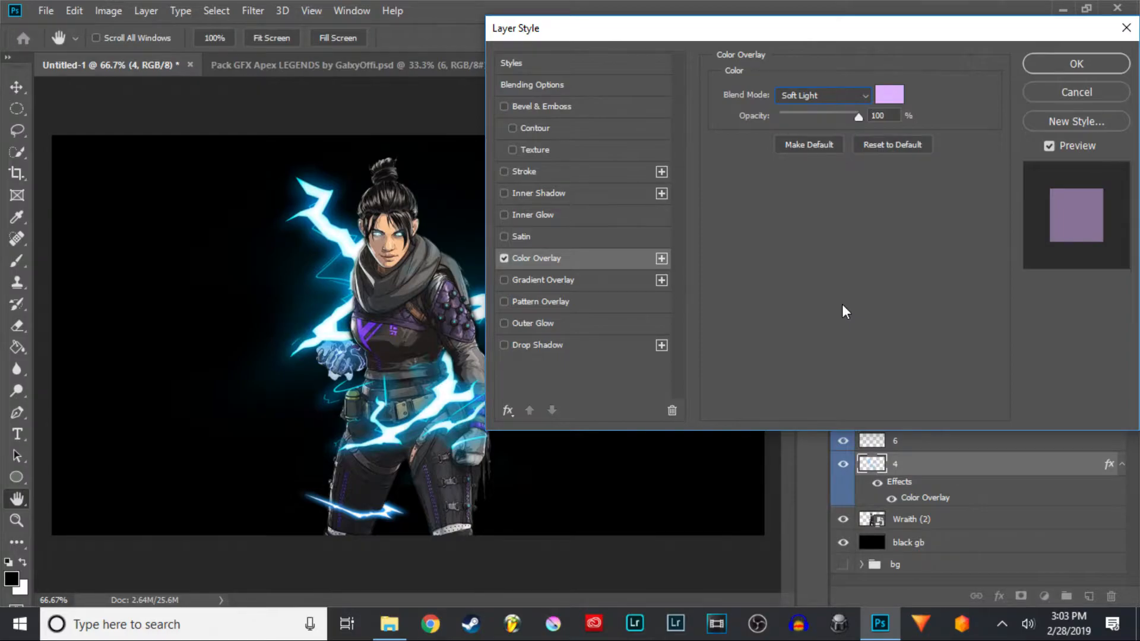
click(867, 98)
click(824, 400)
click(834, 97)
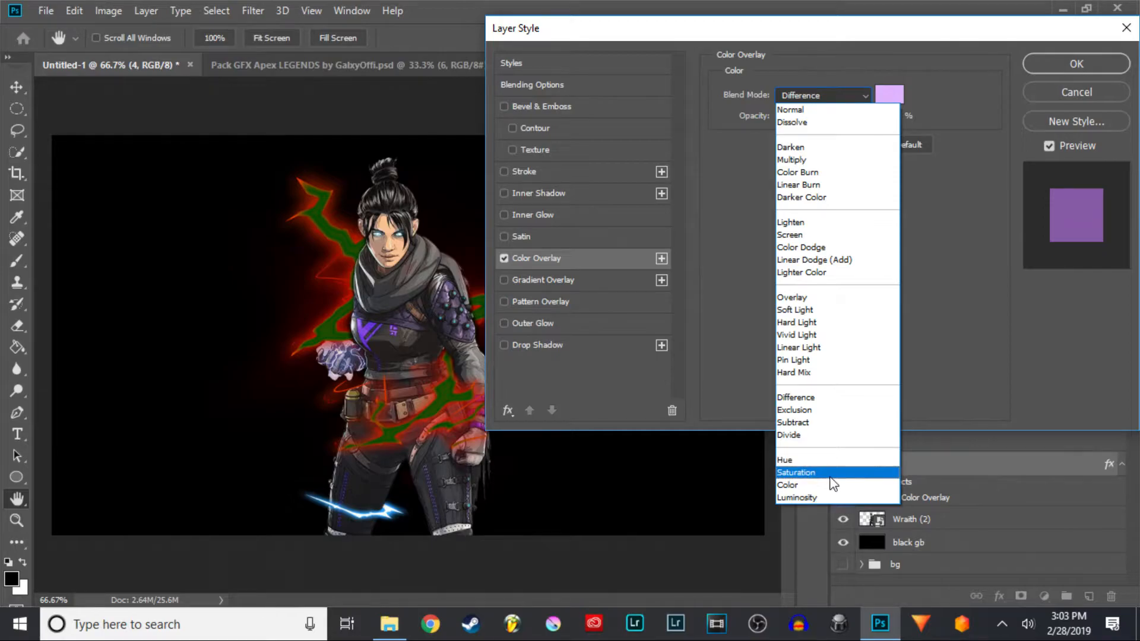
click(828, 460)
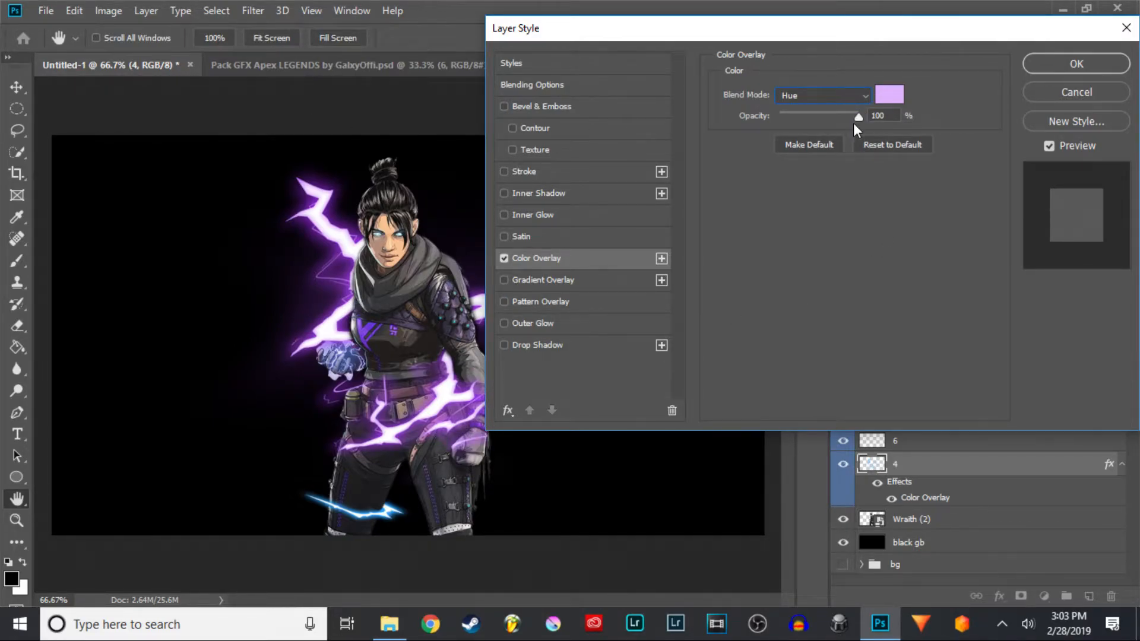
drag(858, 116, 824, 117)
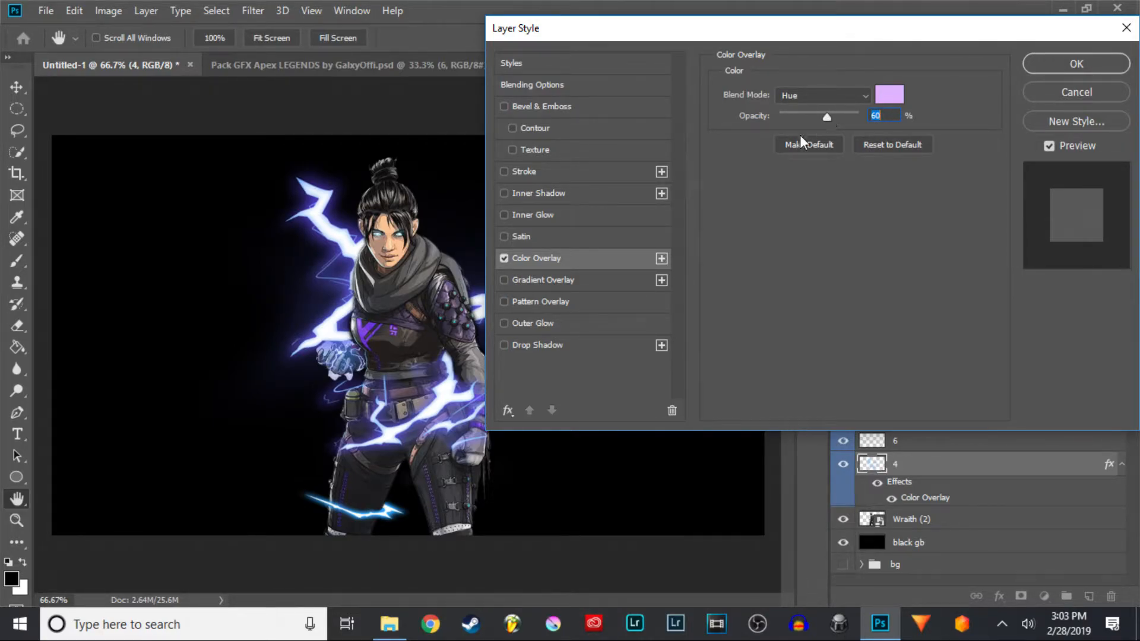
click(1076, 63)
- Reopen layer 4's Color Overlay settings and set its opacity to 69%
key(e)
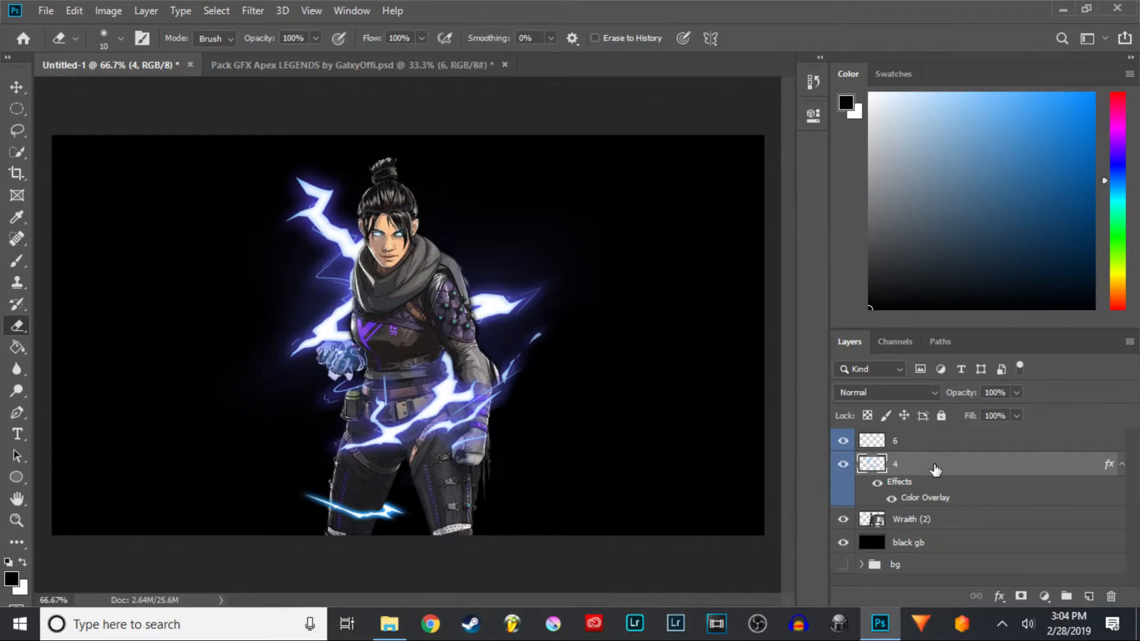
right_click(935, 468)
click(811, 21)
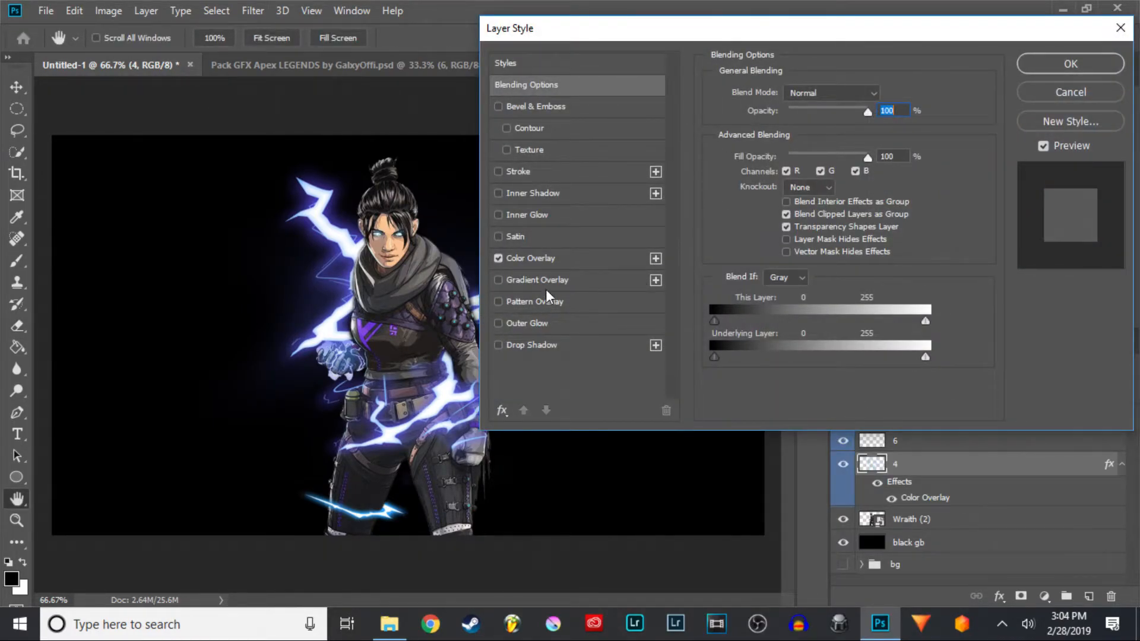
click(542, 259)
drag(821, 117, 820, 117)
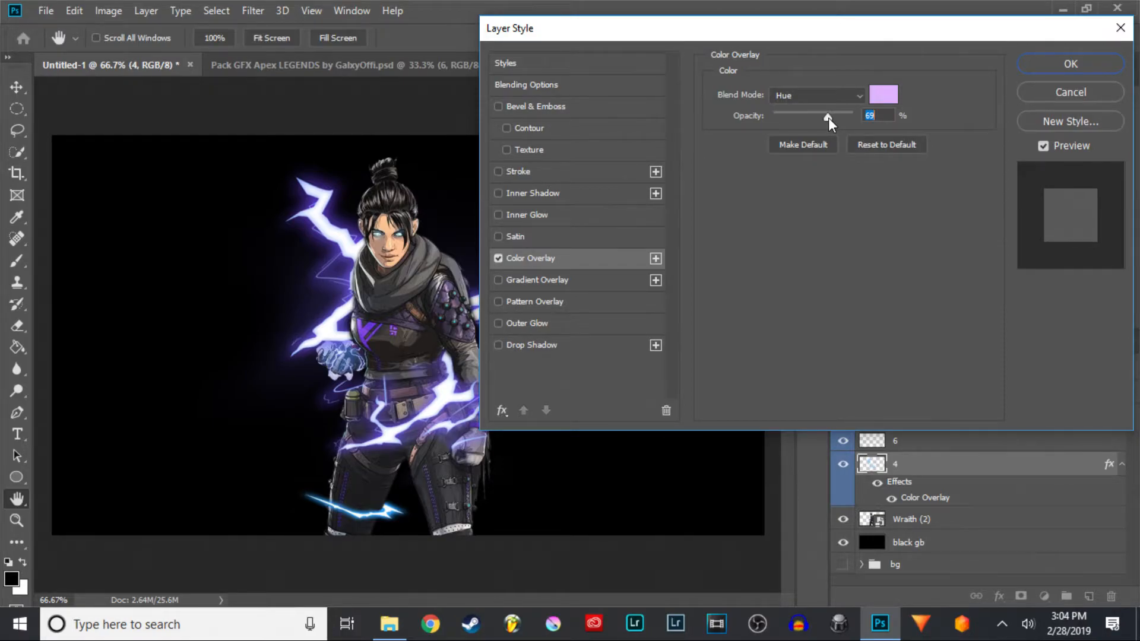
click(1084, 61)
- Collapse layer 4's effects and copy its layer style
key(e)
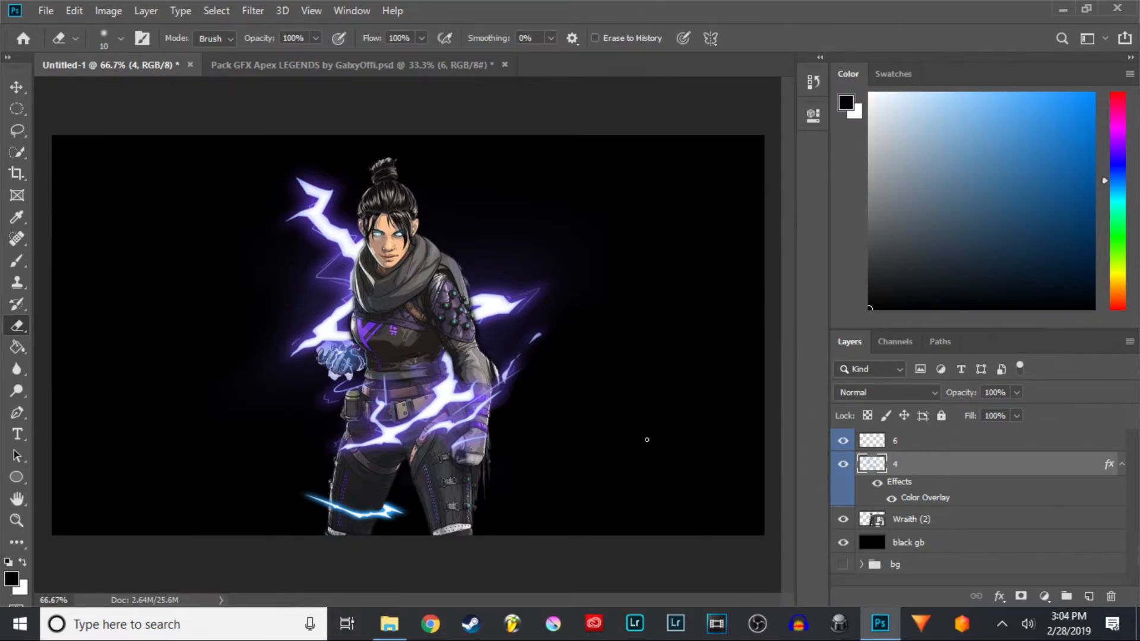
click(1120, 465)
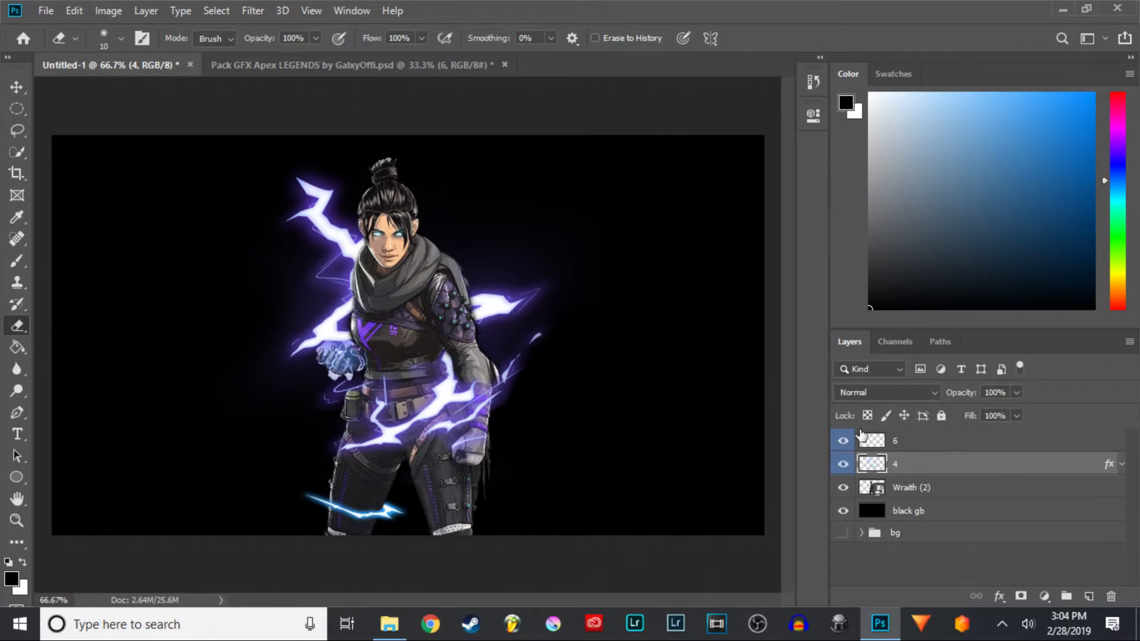
right_click(922, 465)
key(Escape)
right_click(953, 465)
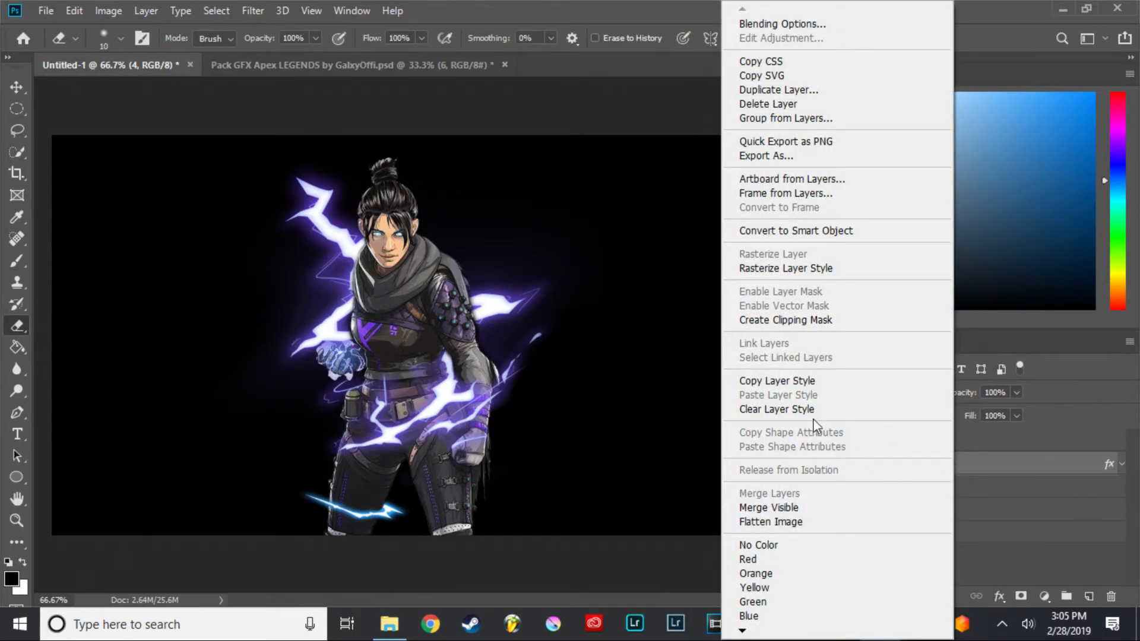
click(819, 383)
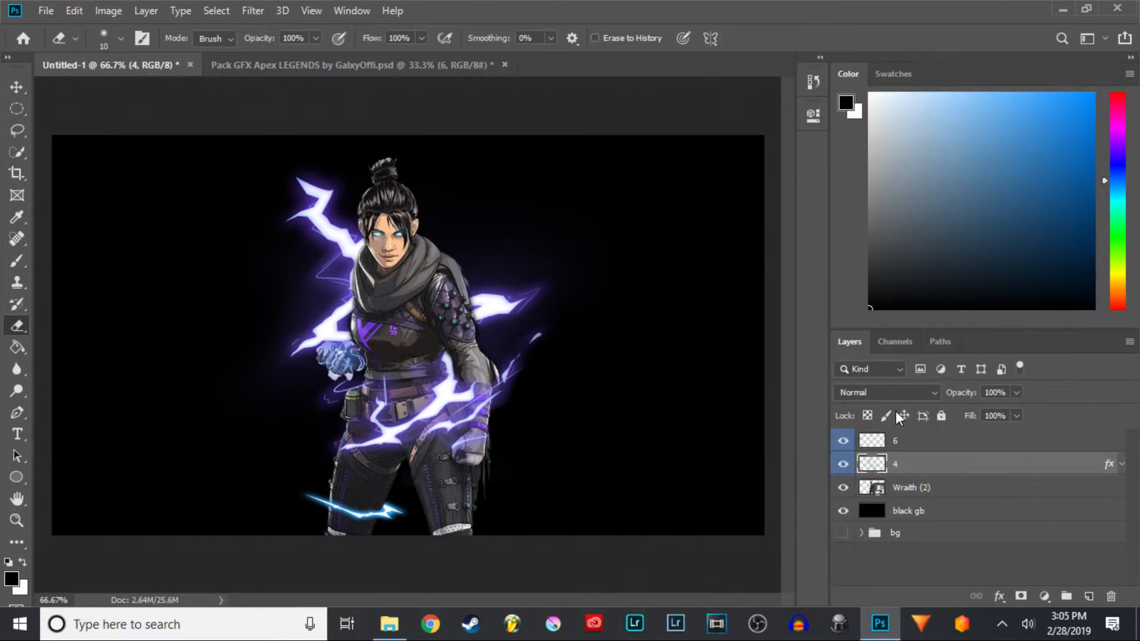
- Paste the copied layer style onto lightning layer 6
click(938, 440)
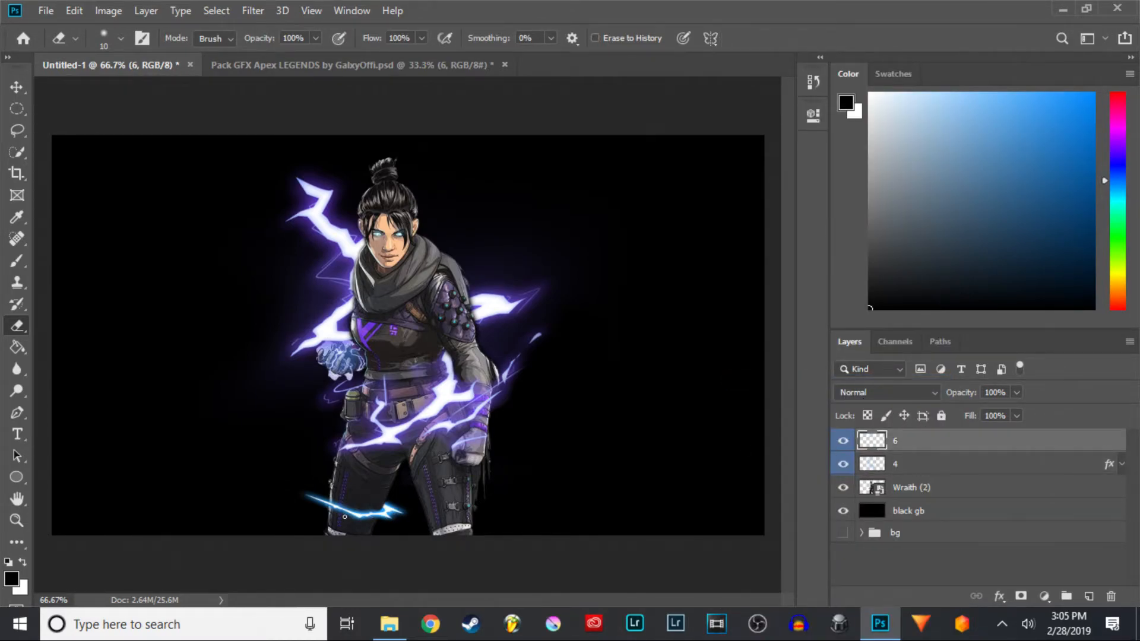
right_click(957, 441)
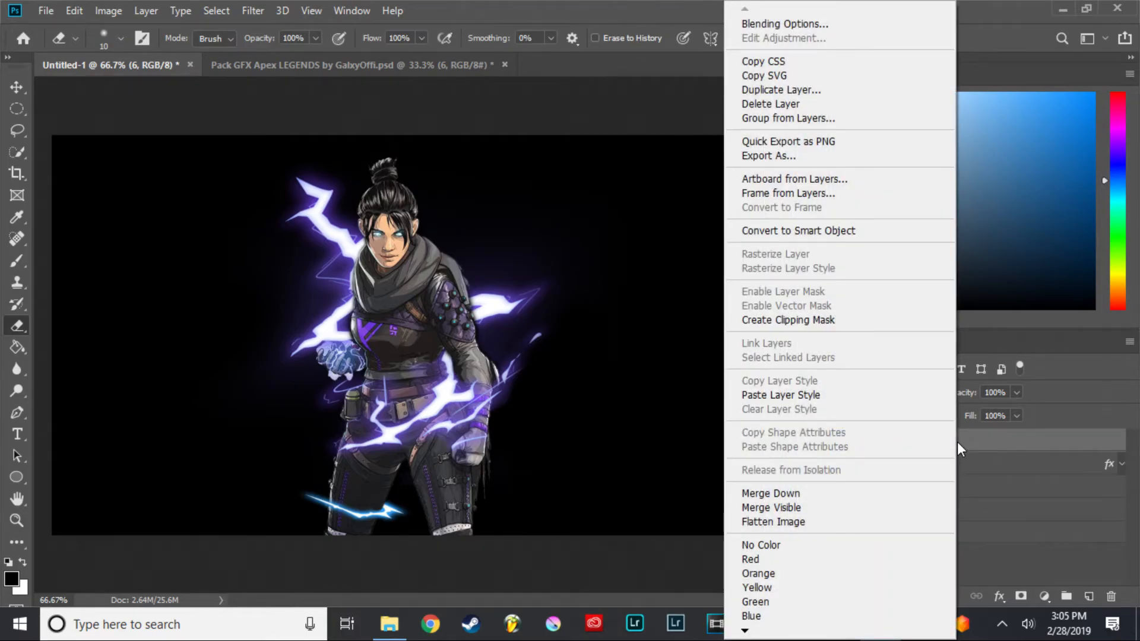
click(855, 395)
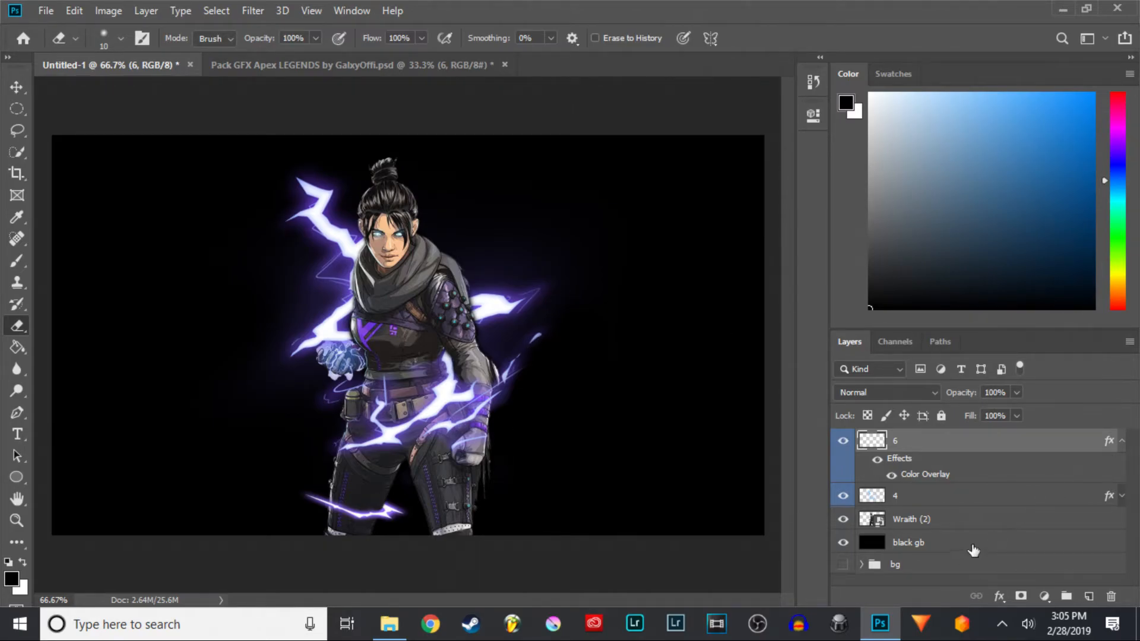
- Show the bg group and hide the black gb layer
click(843, 567)
click(844, 549)
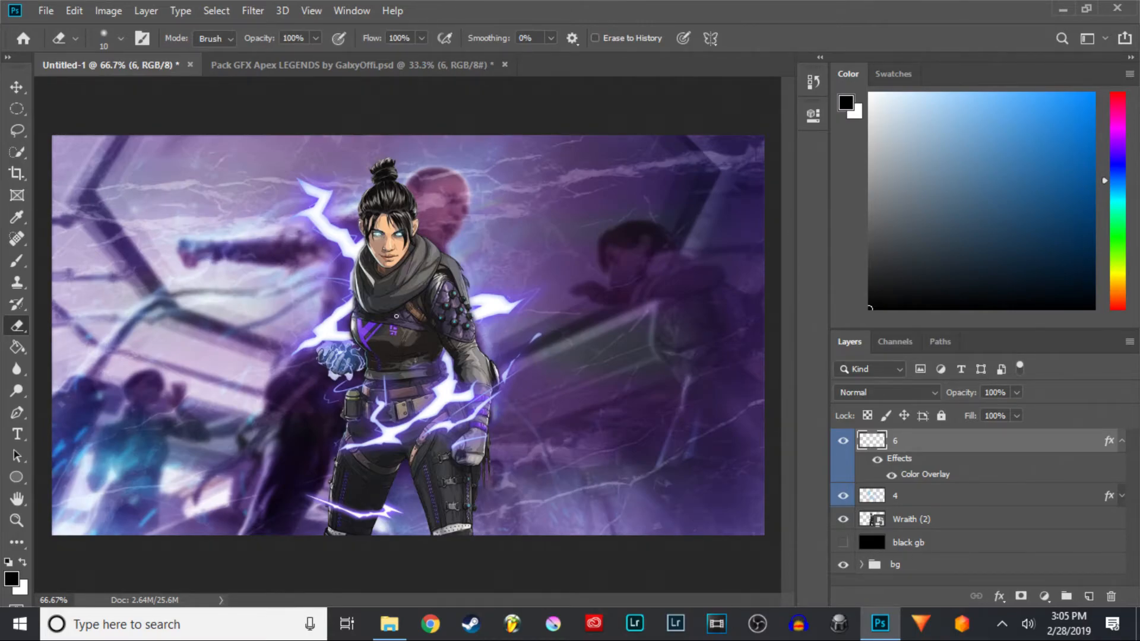